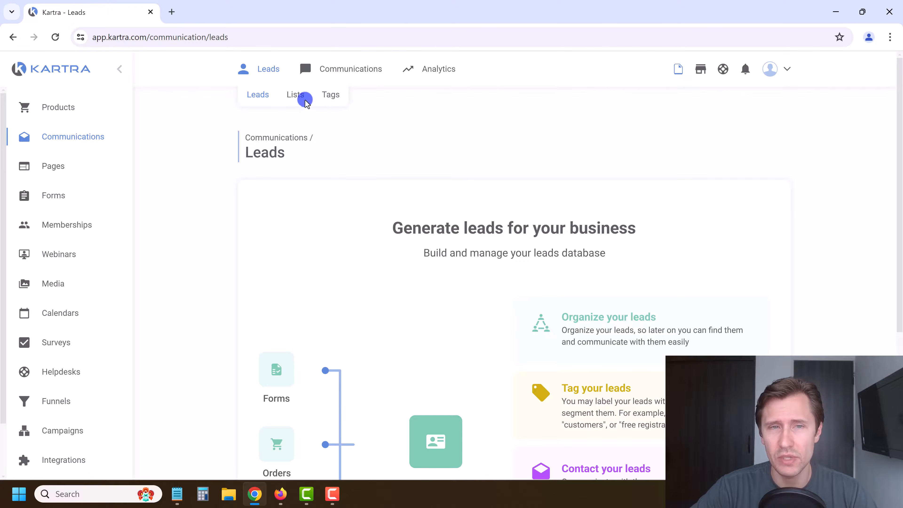
View the options for adding a new lead, and close them without adding one
mouse_move(420, 82)
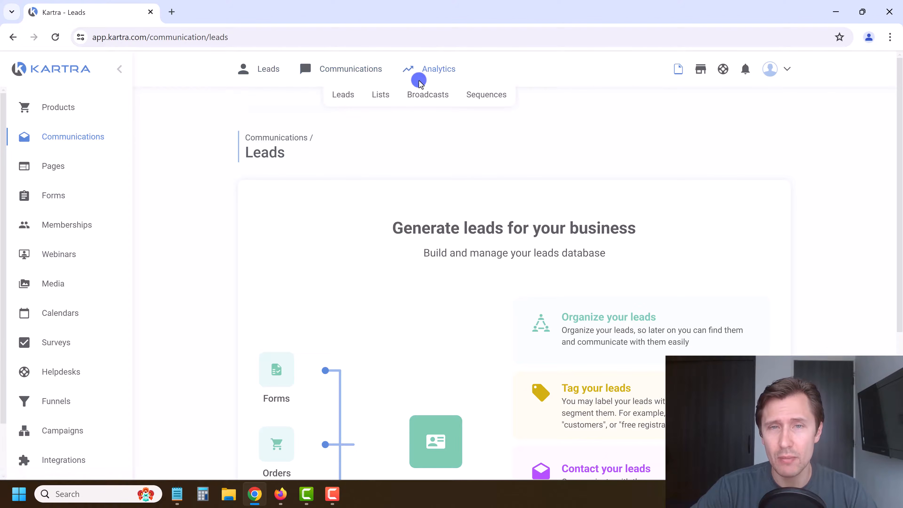
mouse_move(254, 68)
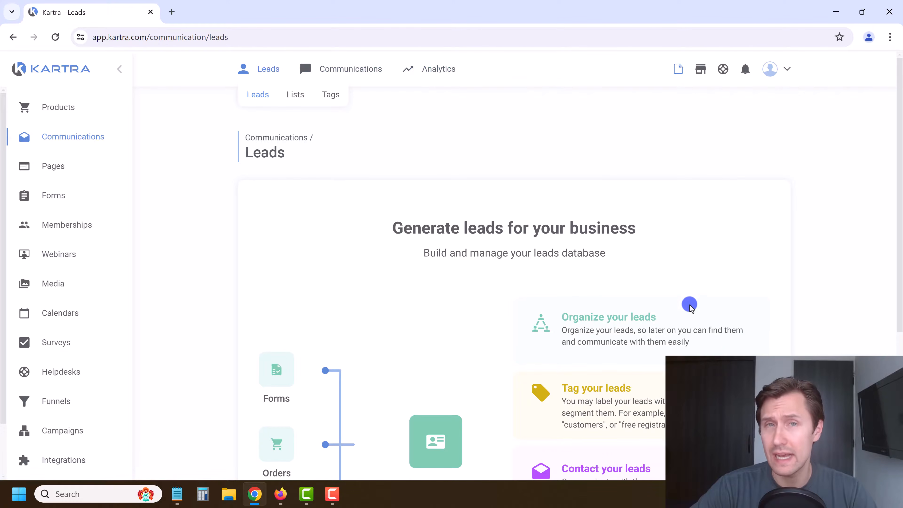
left_click(851, 390)
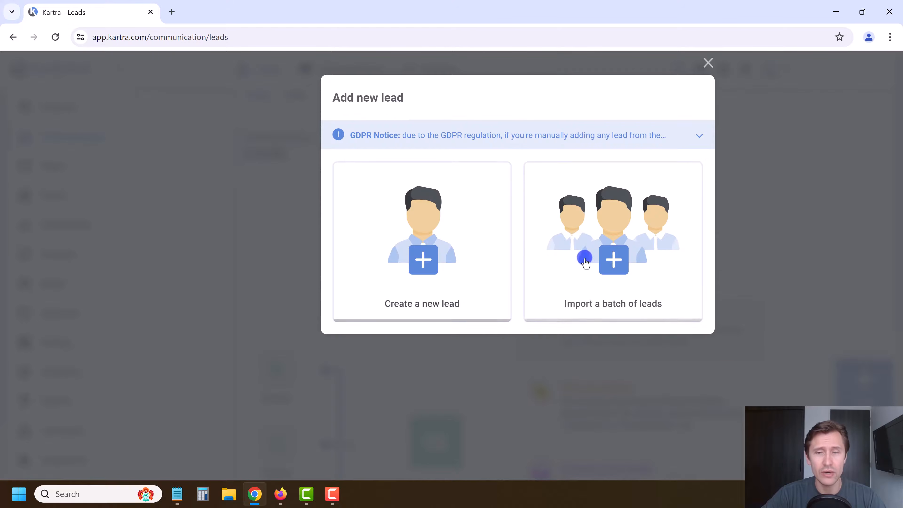
left_click(705, 66)
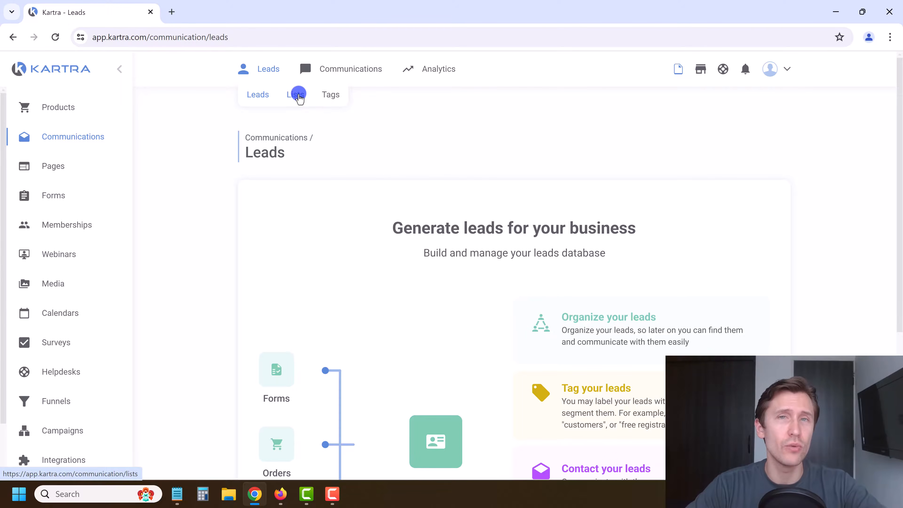
Delete the "people who purchased" and "Free guide signups" lists from the lead lists
left_click(298, 95)
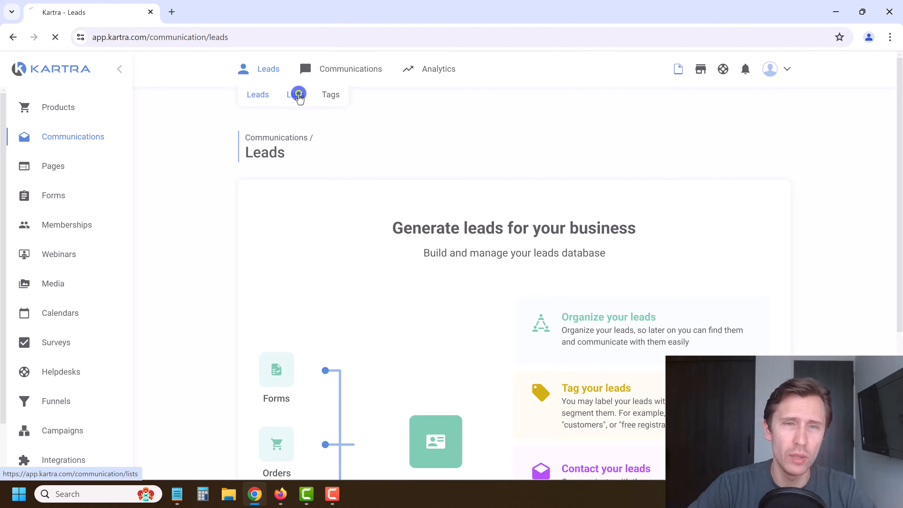
scroll(269, 284, "down", 2)
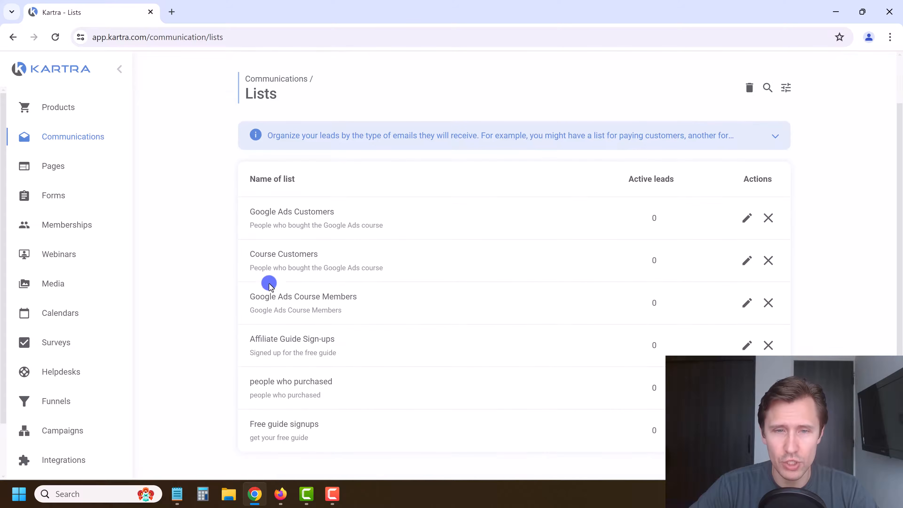
scroll(422, 402, "down", 2)
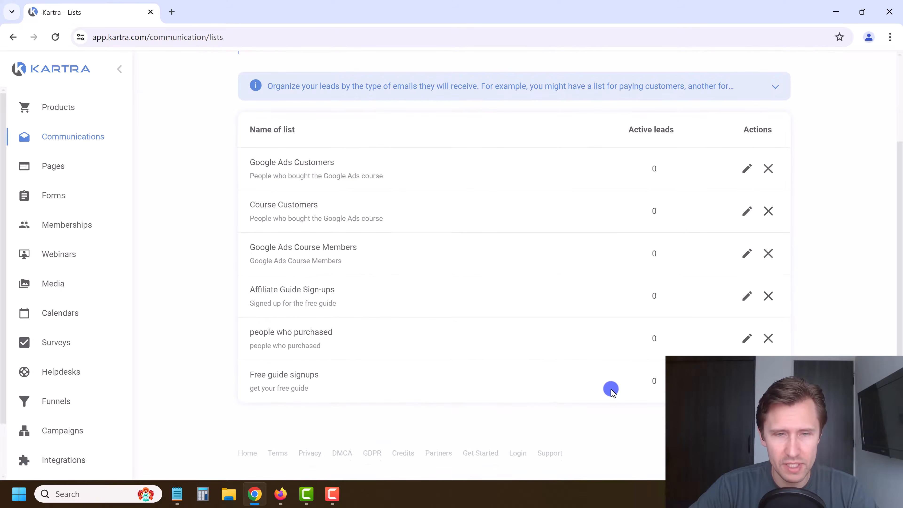
left_click(768, 338)
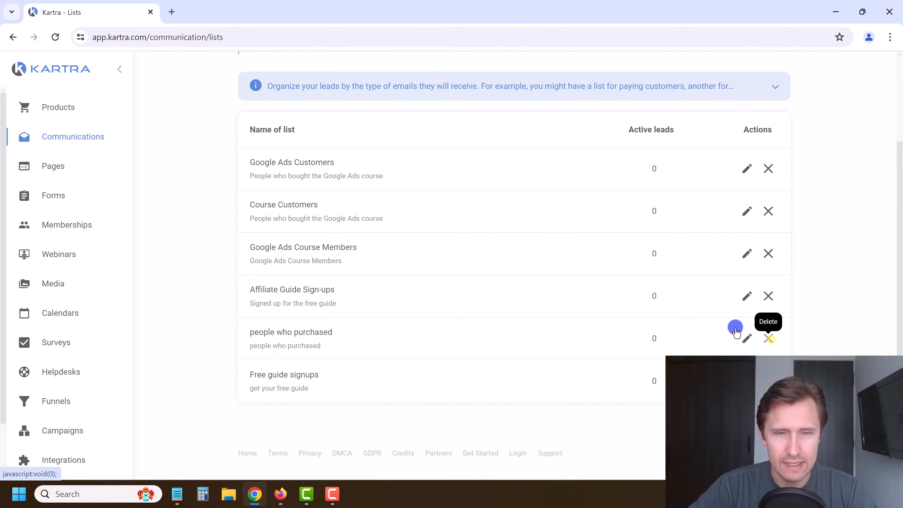
left_click(629, 103)
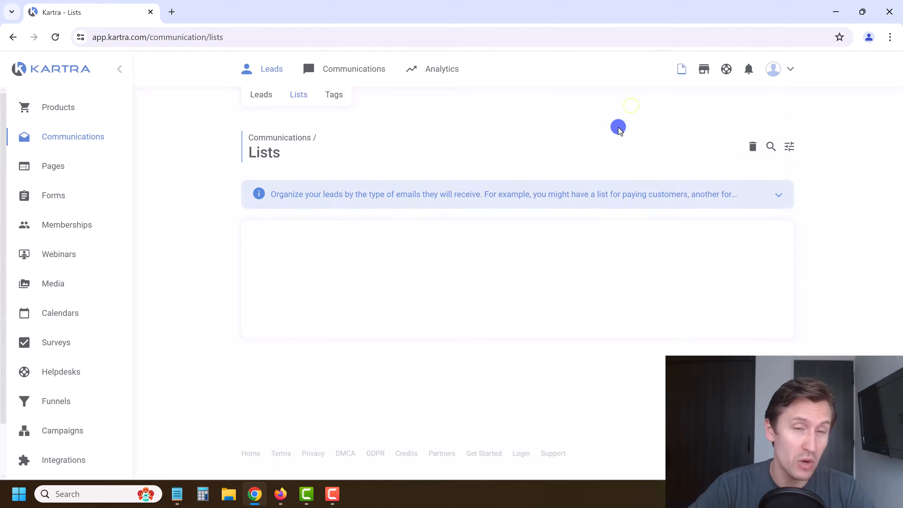
scroll(433, 292, "down", 2)
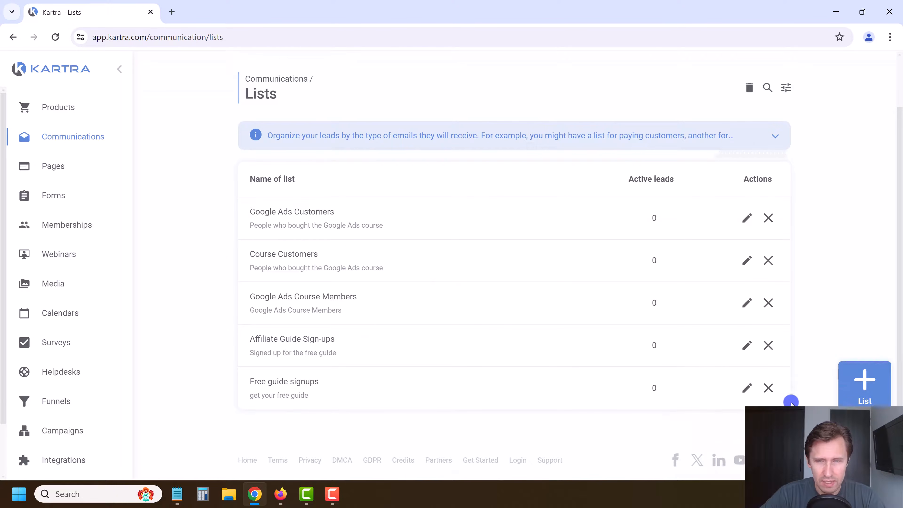
left_click(769, 389)
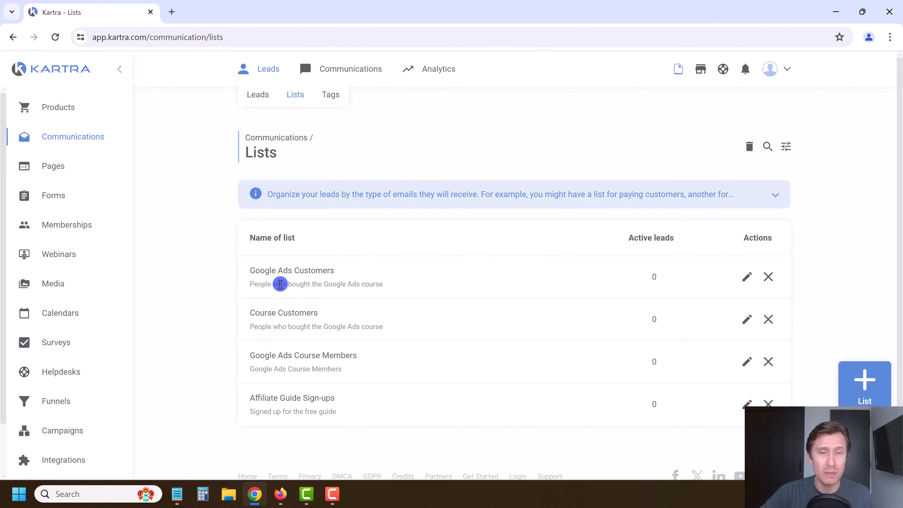
Review the descriptions of the remaining lead lists and view the new list form without creating a list
left_click_drag(280, 285, 365, 284)
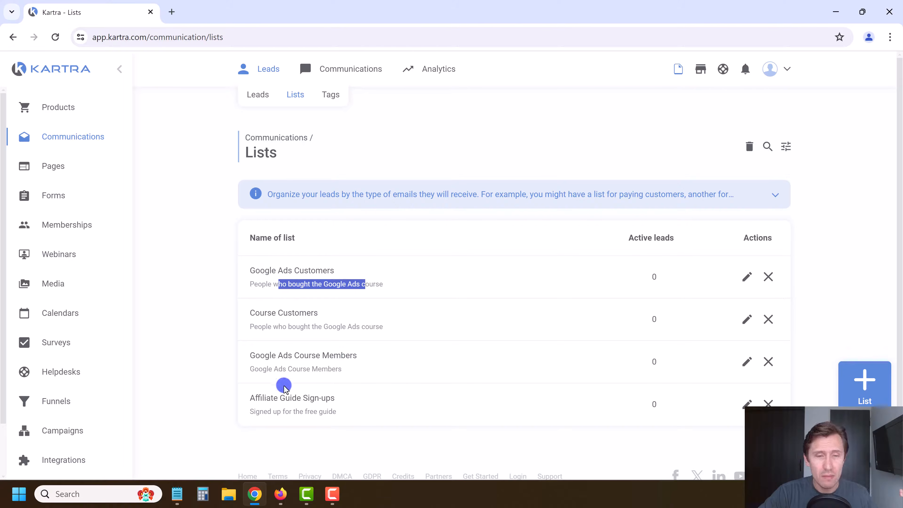
left_click_drag(262, 398, 317, 406)
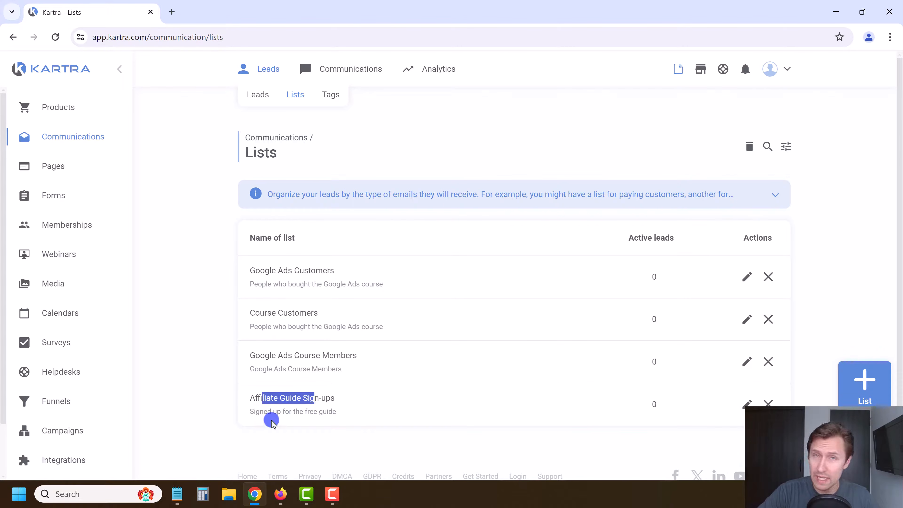
left_click(258, 410)
left_click_drag(260, 401, 312, 406)
left_click(312, 405)
left_click(889, 392)
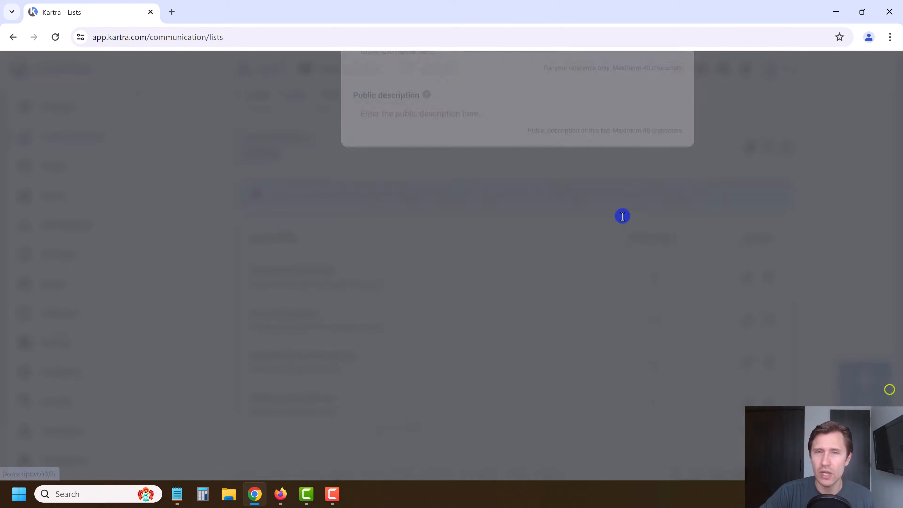
left_click(613, 100)
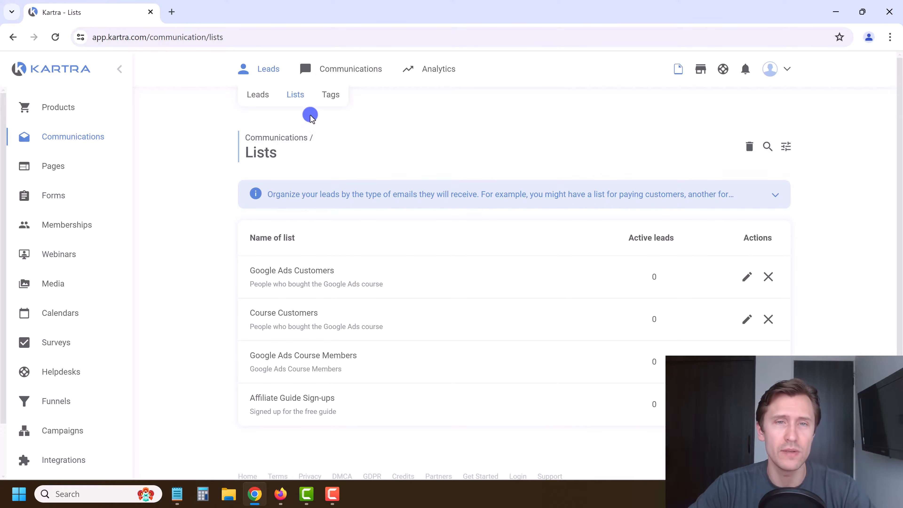
Examine the lead tags, including Cart Abandoners and Course Members, and compare them with the lead lists
left_click(327, 94)
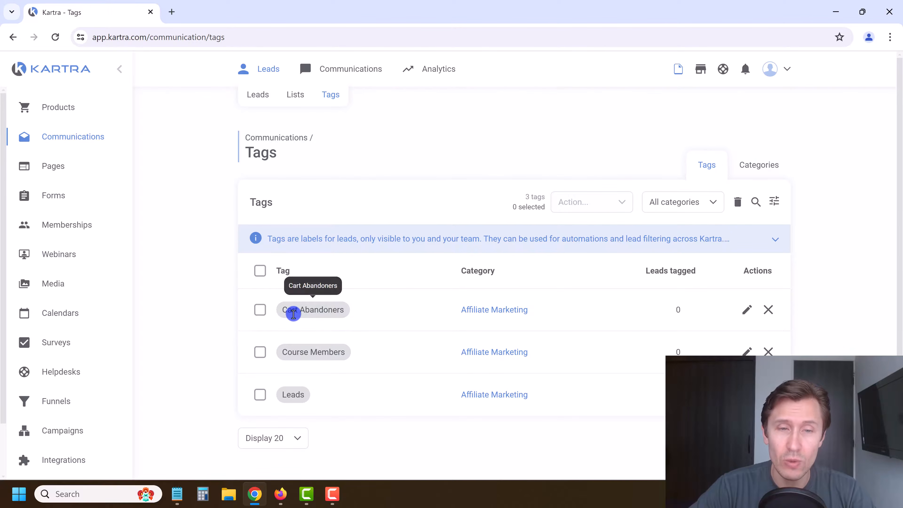
left_click_drag(289, 307, 336, 311)
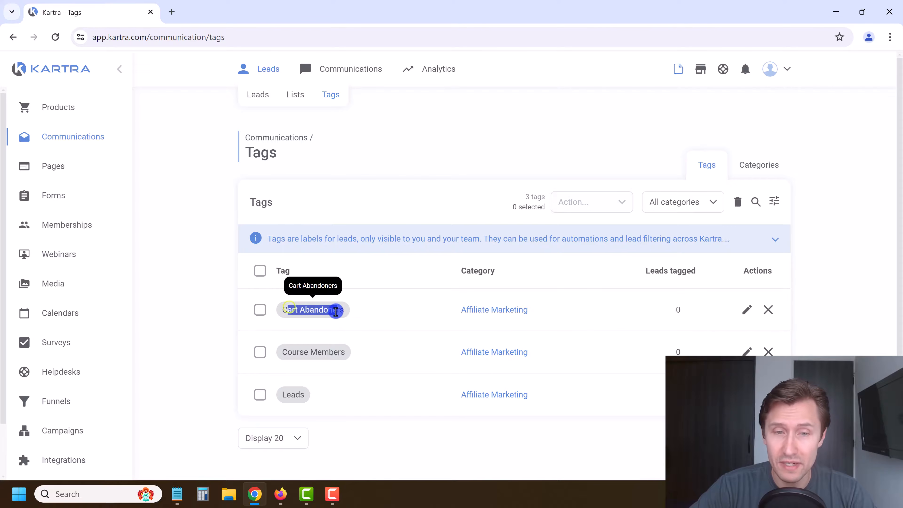
left_click_drag(283, 353, 336, 355)
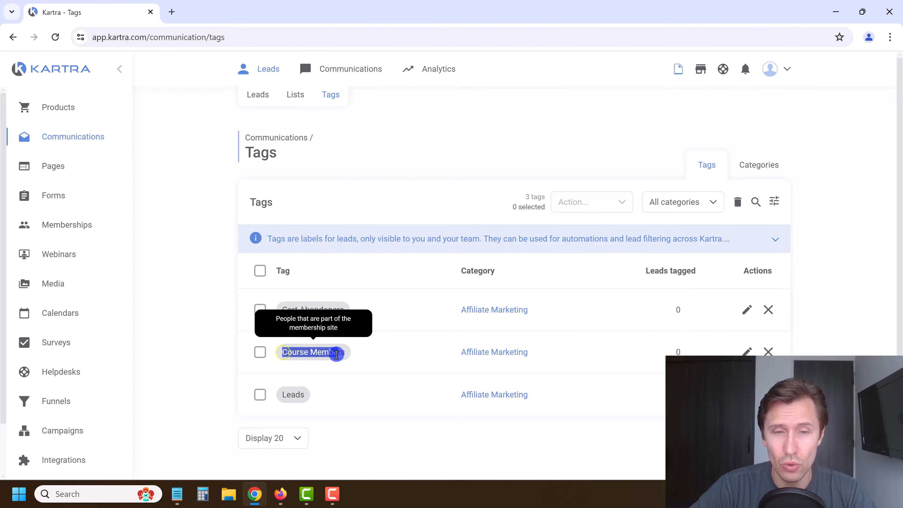
left_click(334, 354)
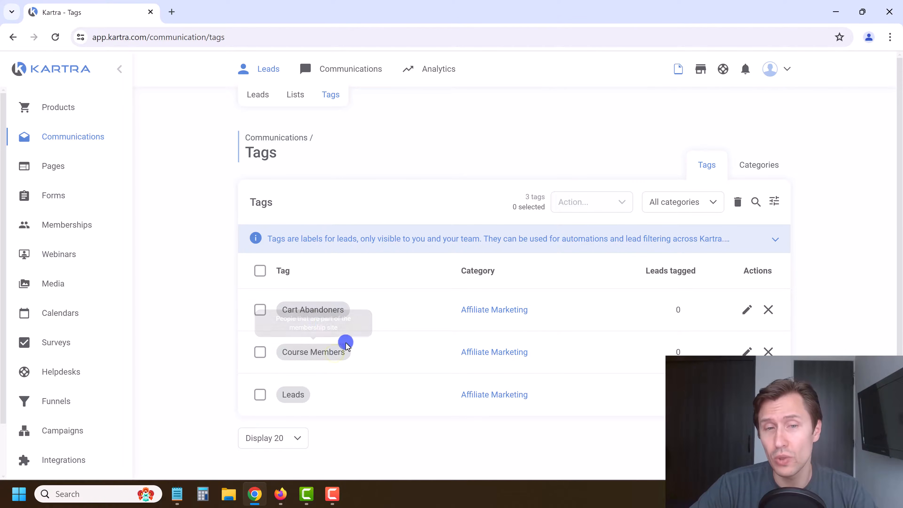
left_click_drag(283, 309, 334, 311)
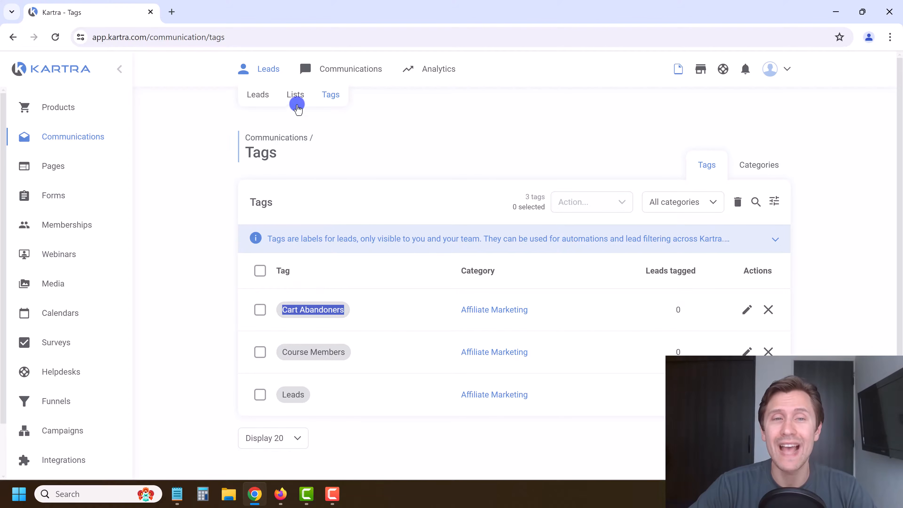
left_click(296, 95)
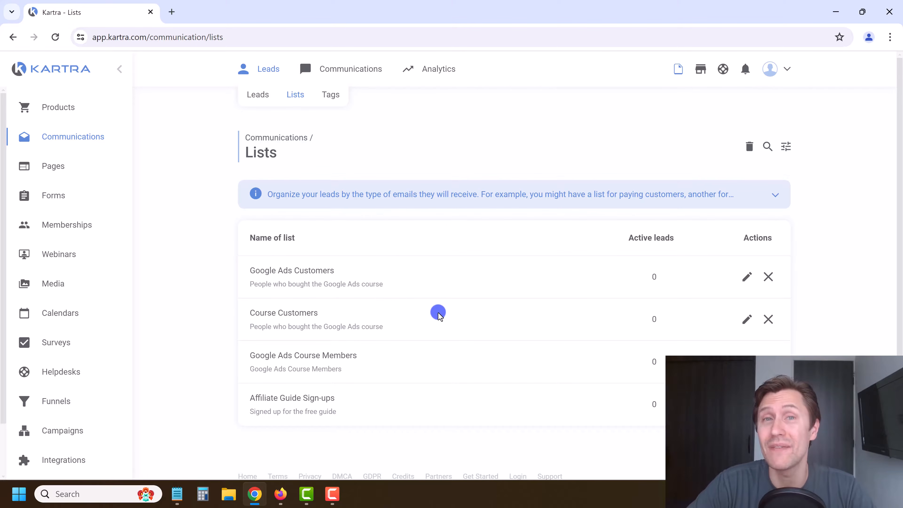
left_click(336, 105)
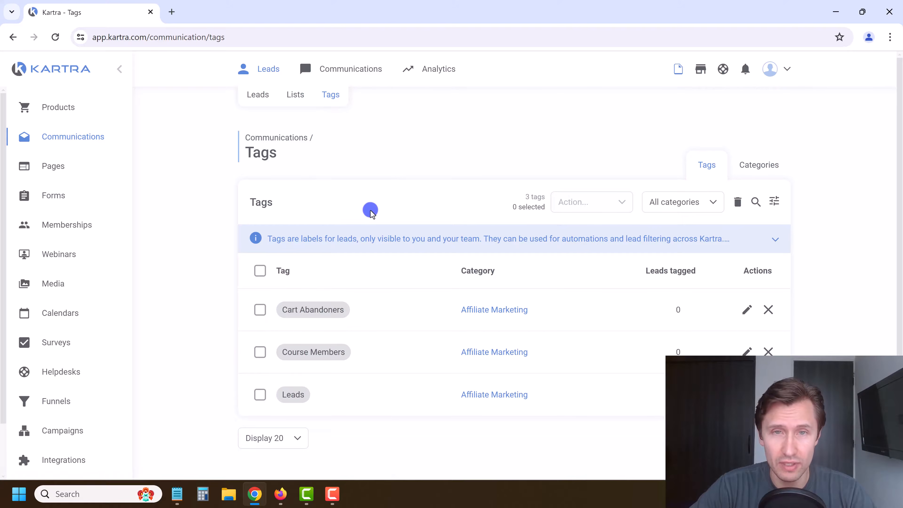
Examine the lists analytics for all lists over the last 30 days, including the per-list figures
mouse_move(434, 80)
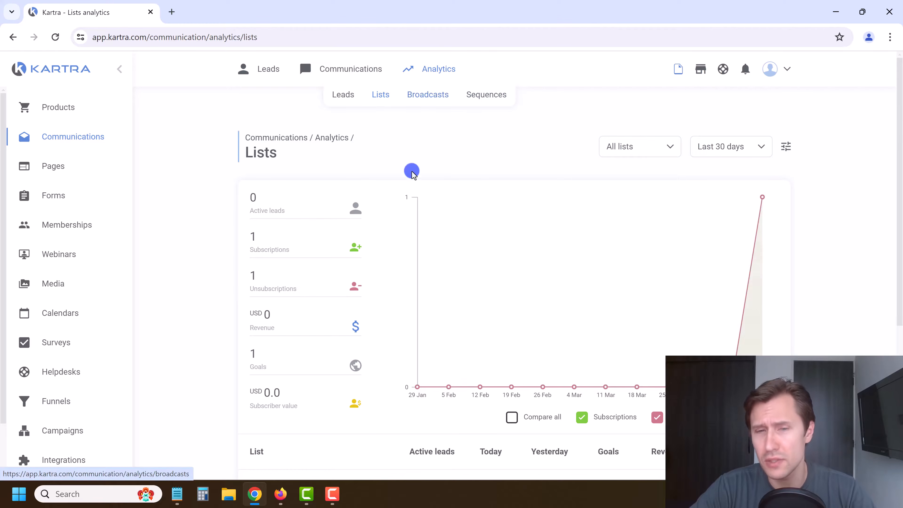
scroll(316, 352, "down", 1)
scroll(287, 227, "down", 3)
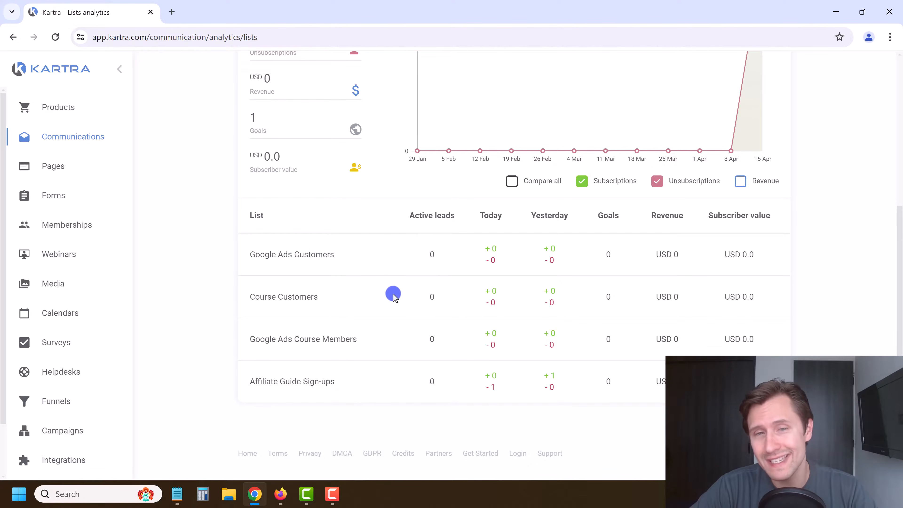
scroll(389, 292, "up", 6)
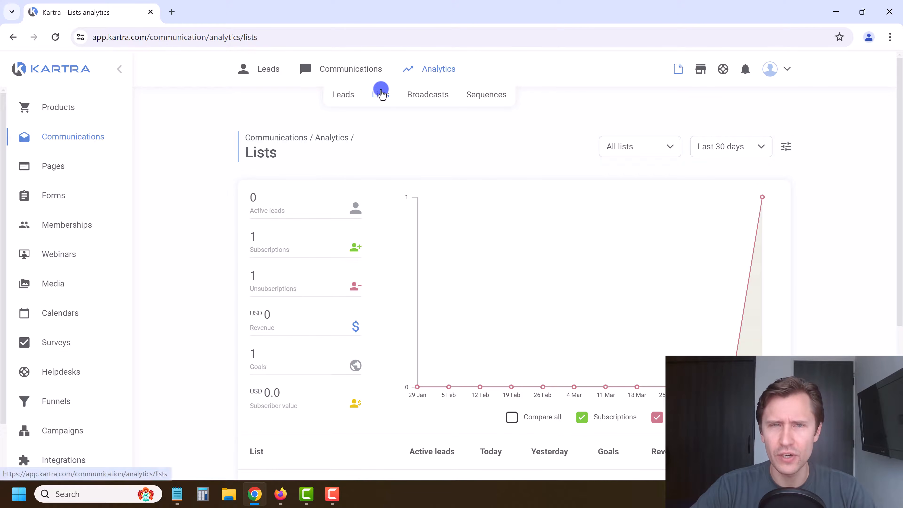
Create a new broadcast named "asdf" with no category in particular
mouse_move(351, 73)
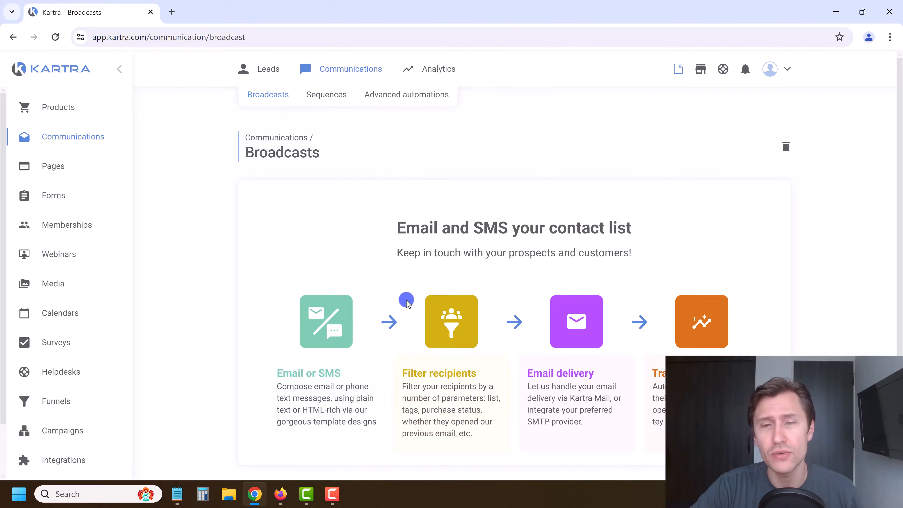
left_click(877, 385)
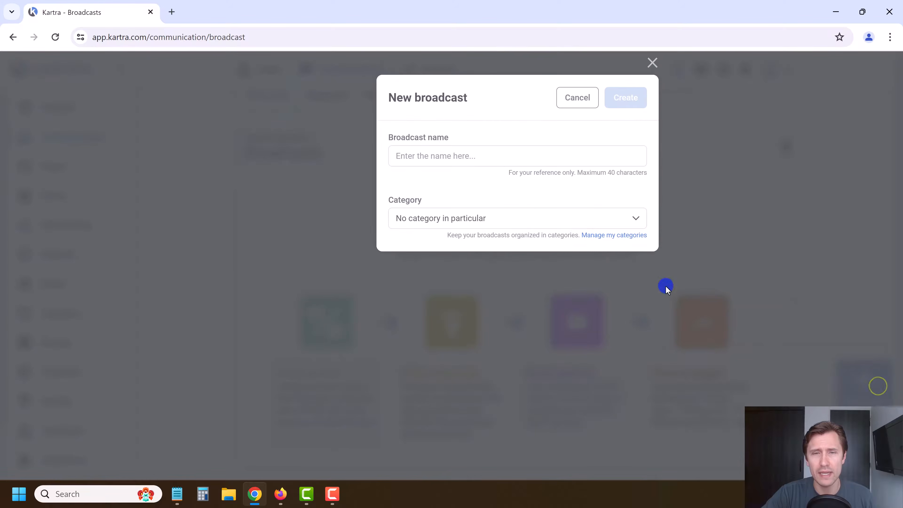
left_click(573, 107)
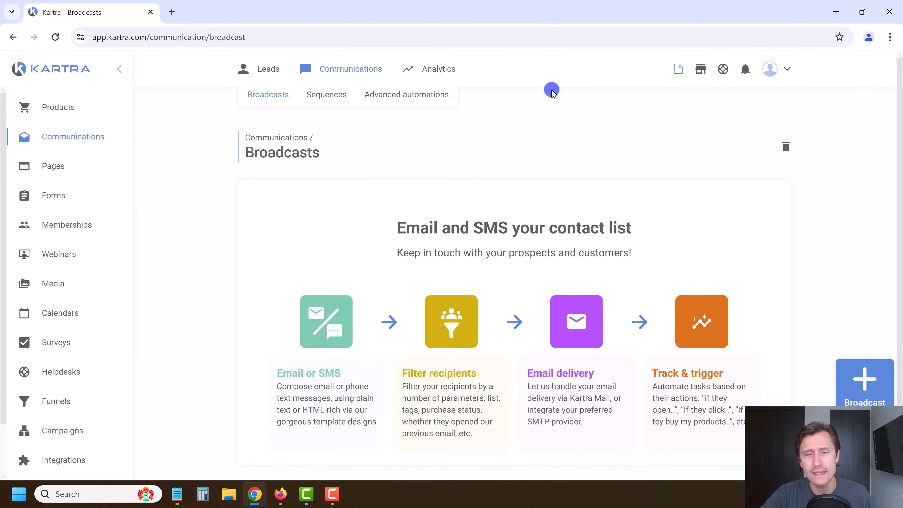
left_click(876, 385)
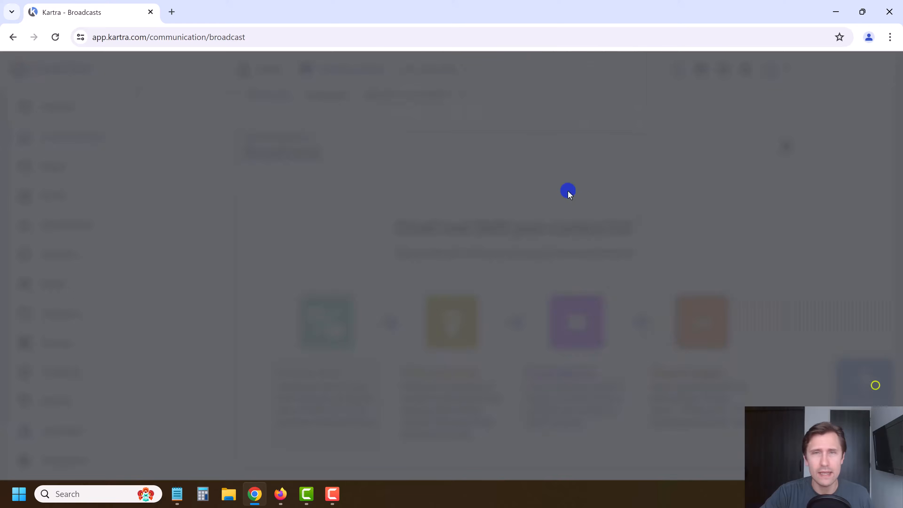
left_click(423, 153)
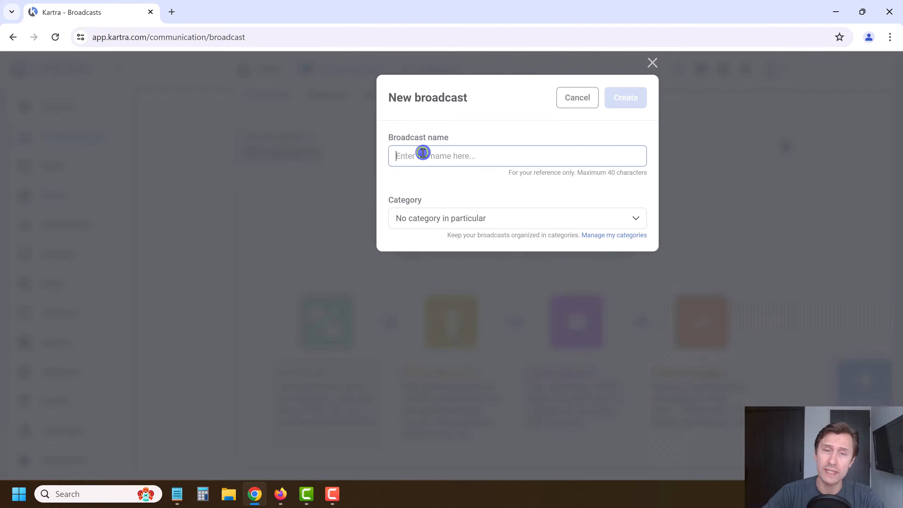
type("asdf")
left_click(442, 223)
left_click(436, 267)
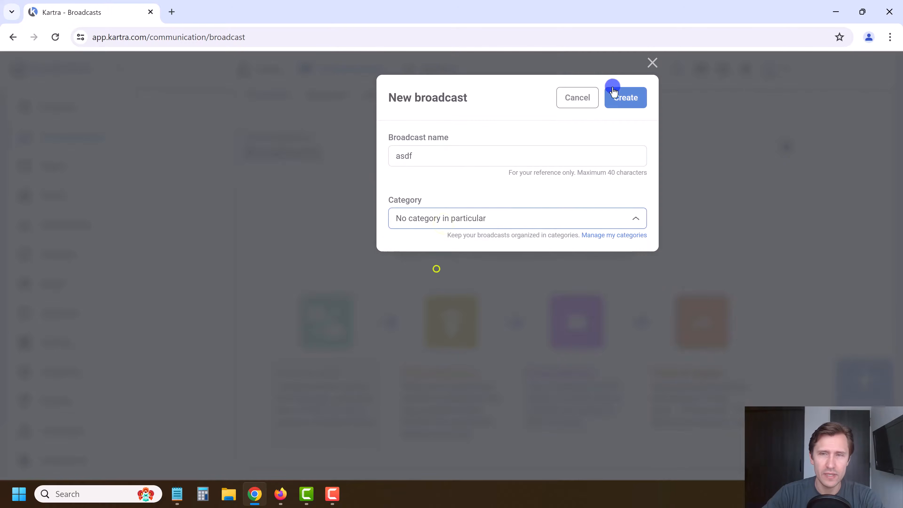
left_click(623, 109)
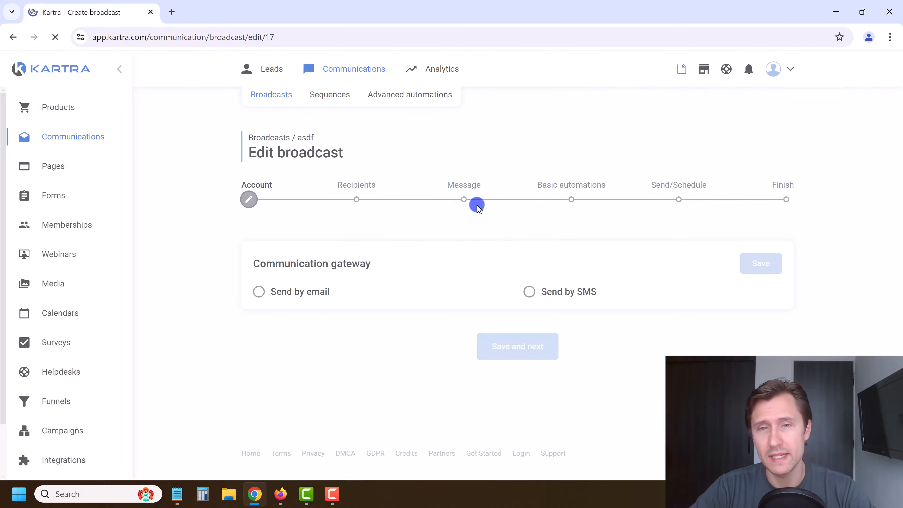
Set the broadcast to send by email through KartraMail, save the gateway and continue to the recipients stage
left_click(281, 290)
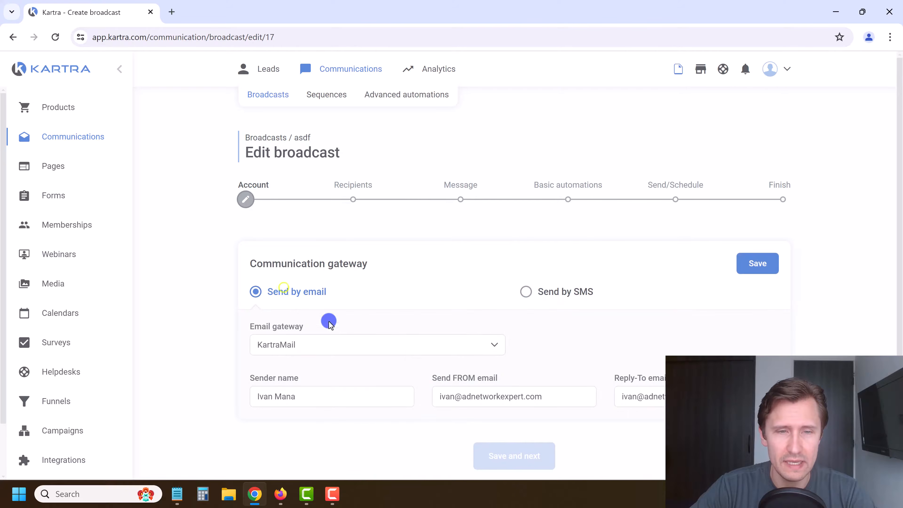
scroll(405, 357, "down", 2)
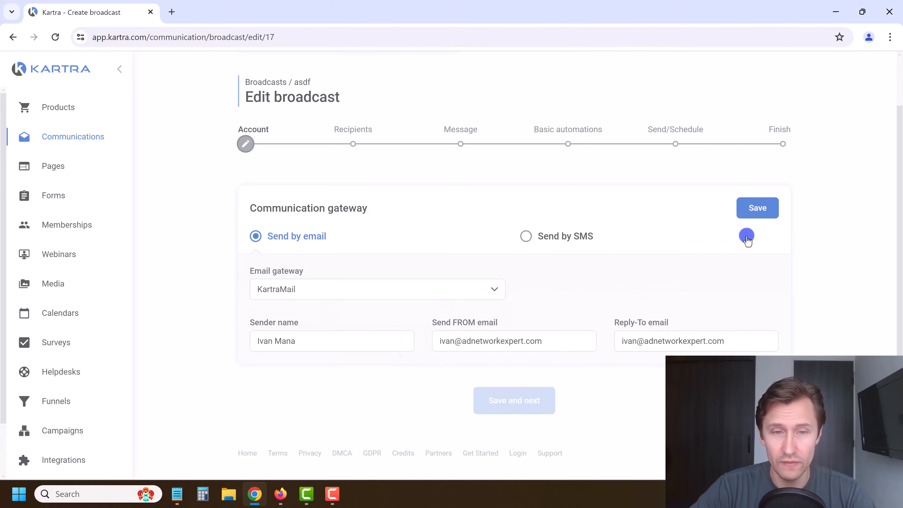
left_click(759, 213)
left_click(515, 360)
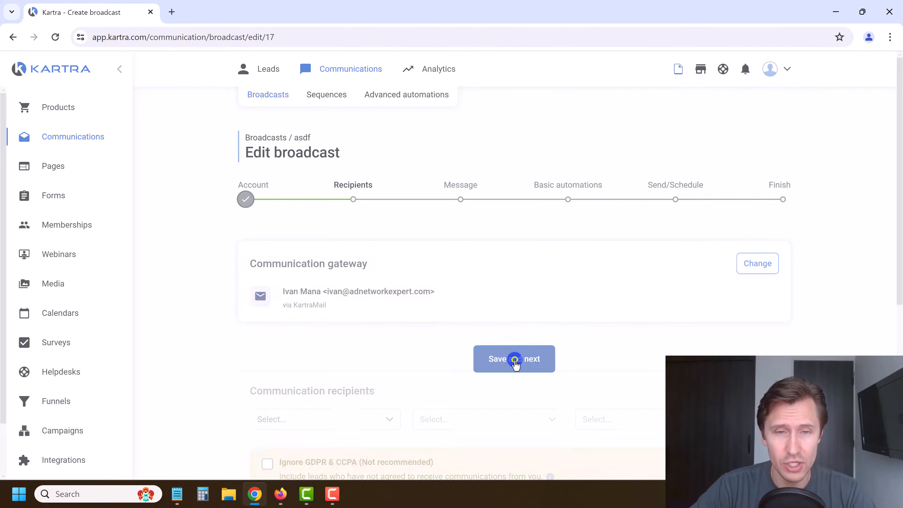
Add a recipient condition for leads that have the Cart Abandoners tag from the Affiliate Marketing category
left_click(342, 293)
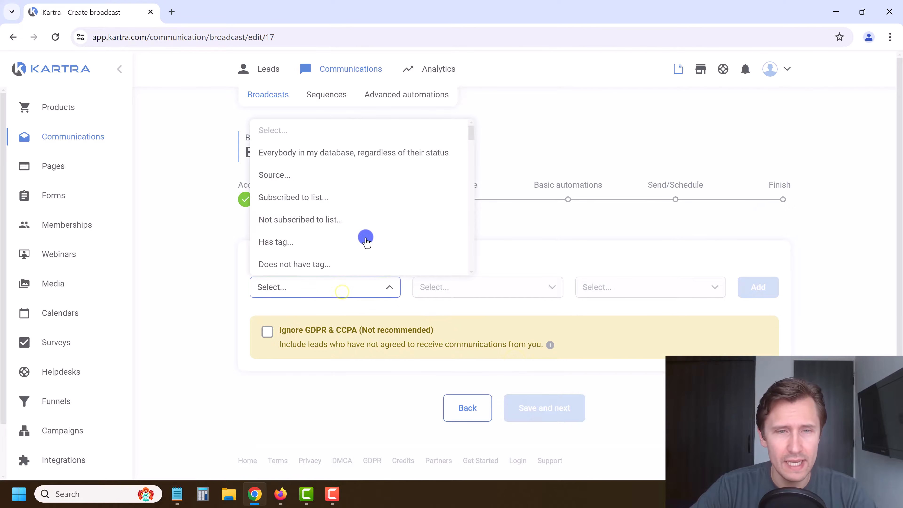
left_click(277, 246)
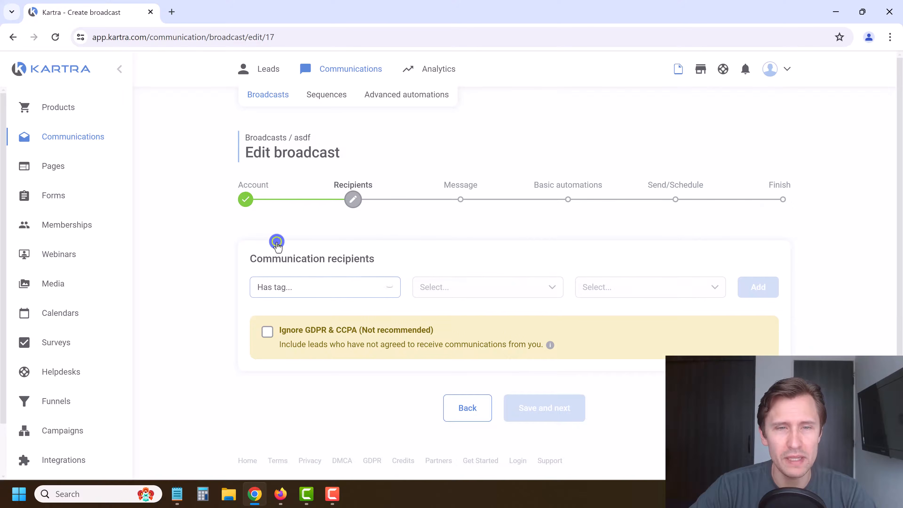
left_click(448, 286)
left_click(457, 352)
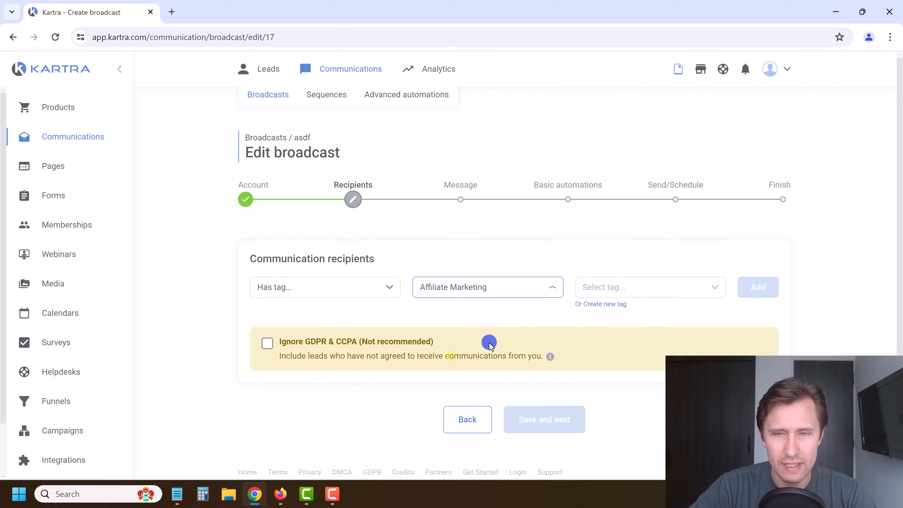
left_click(605, 287)
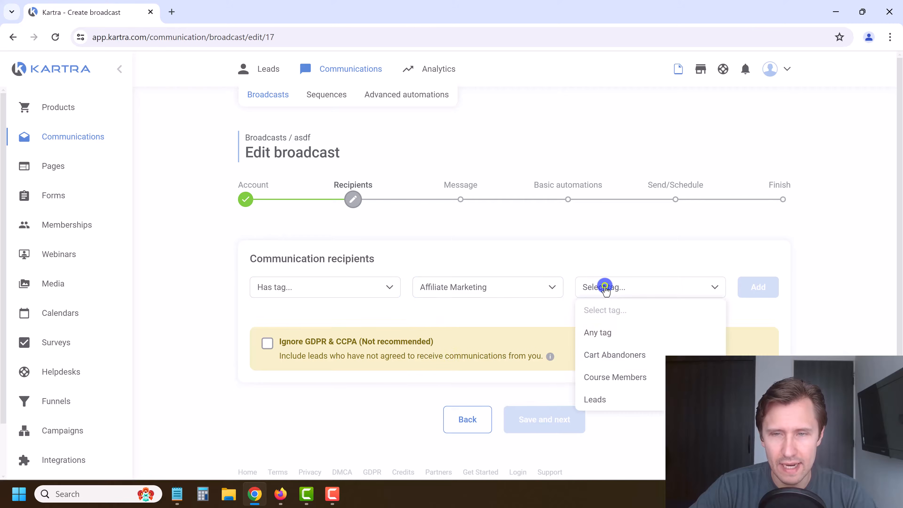
left_click(610, 355)
left_click(755, 287)
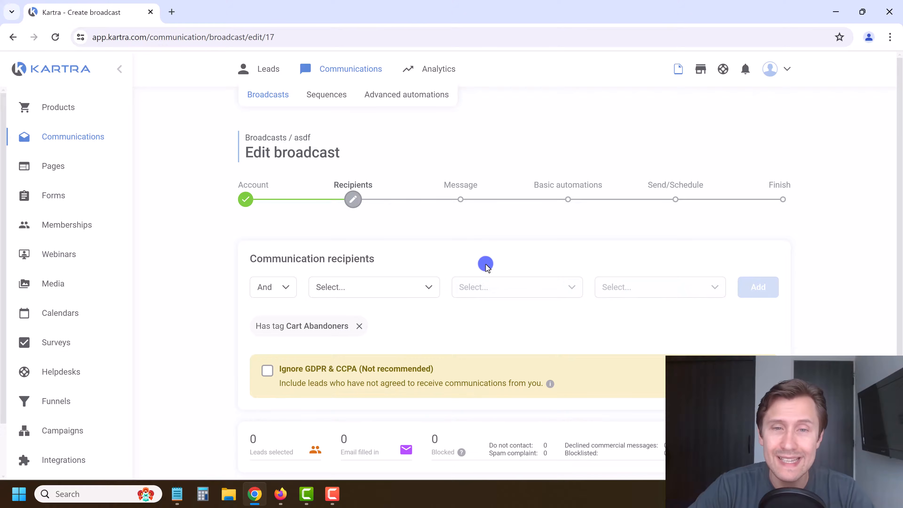
scroll(485, 265, "down", 3)
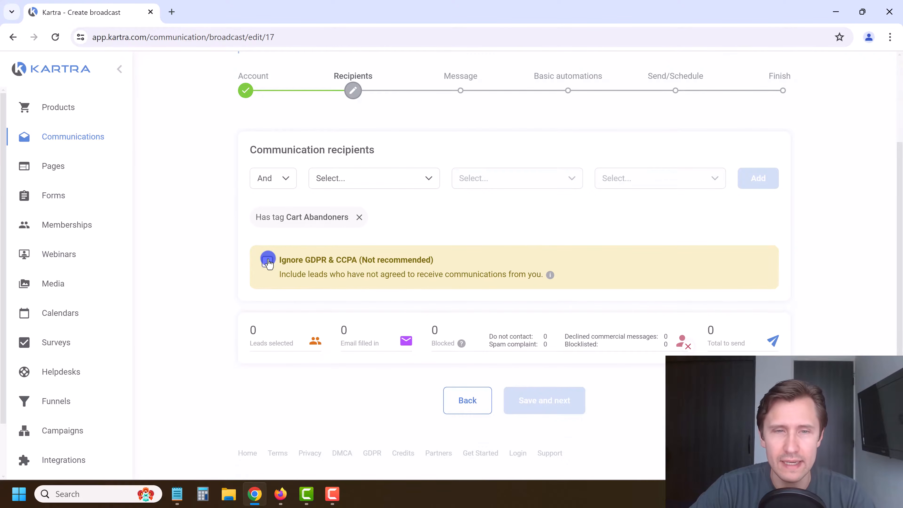
Add a second recipient condition, joined with And, for leads subscribed to the Affiliate Guide Sign-ups list
scroll(268, 373, "up", 2)
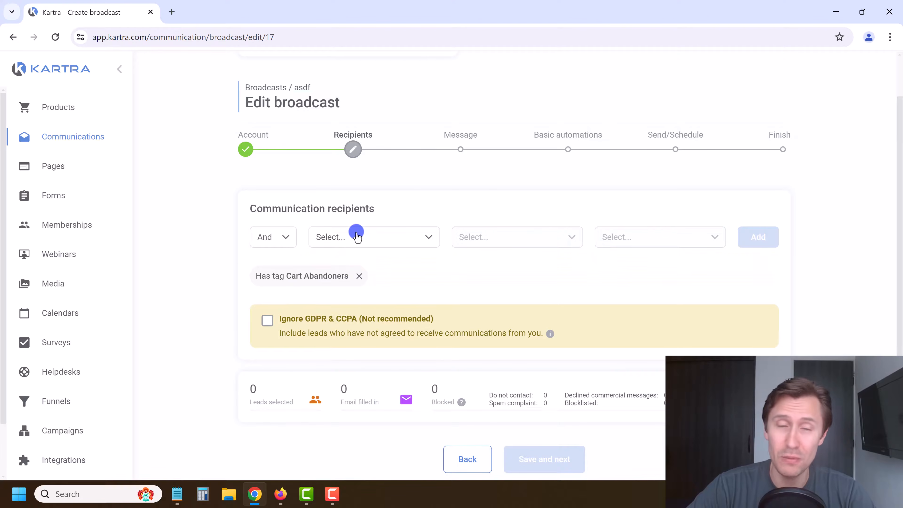
left_click(277, 238)
left_click(374, 242)
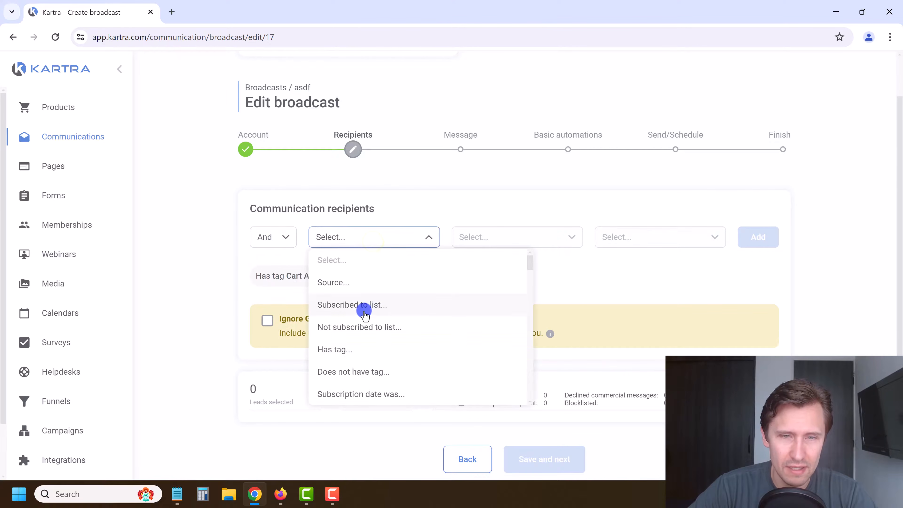
left_click(359, 305)
left_click(582, 233)
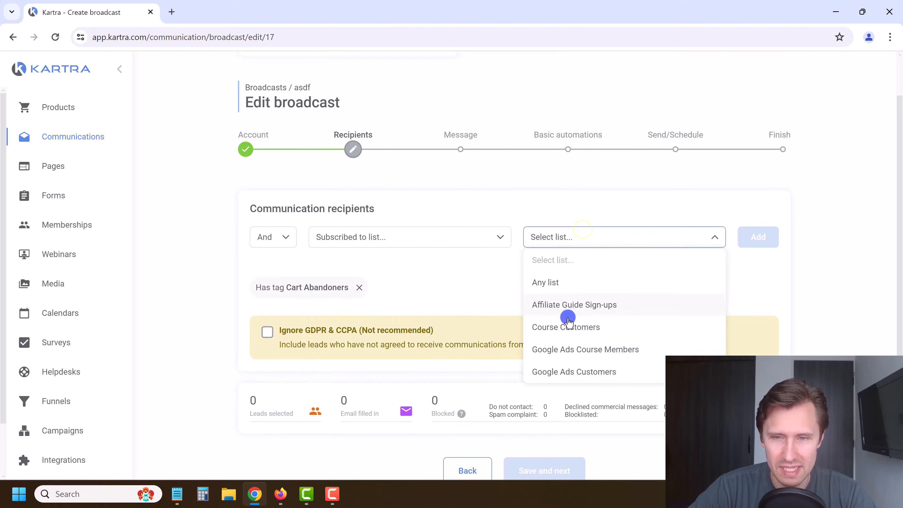
left_click(564, 308)
left_click(756, 236)
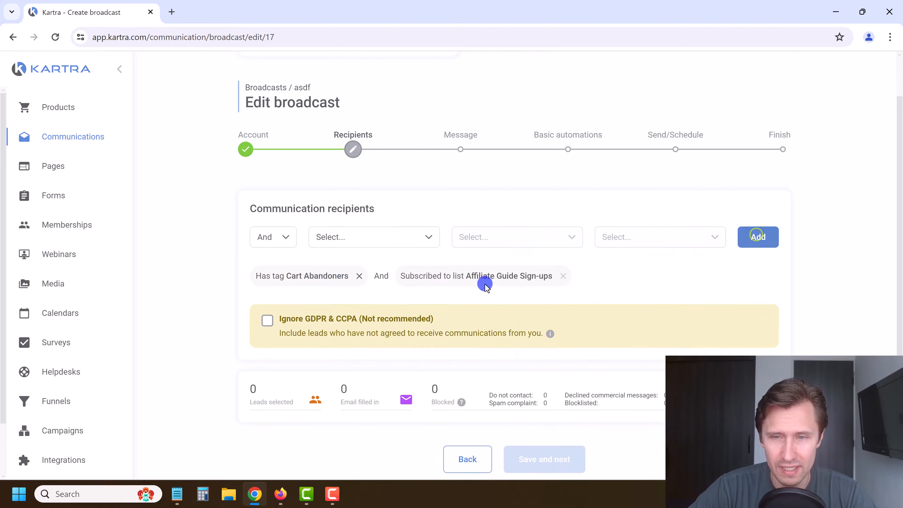
scroll(587, 335, "down", 2)
scroll(588, 335, "up", 2)
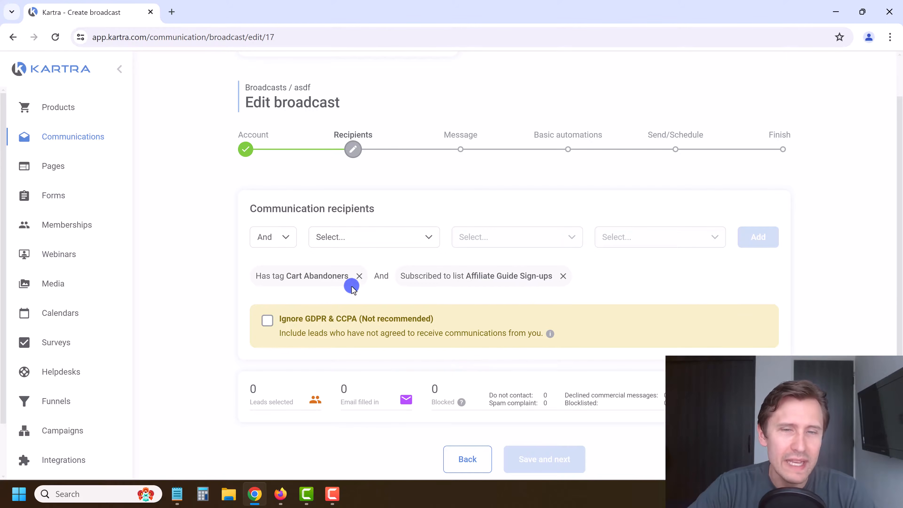
Return from the recipients stage to the broadcast's account stage and open the communications sequences overview
left_click(467, 460)
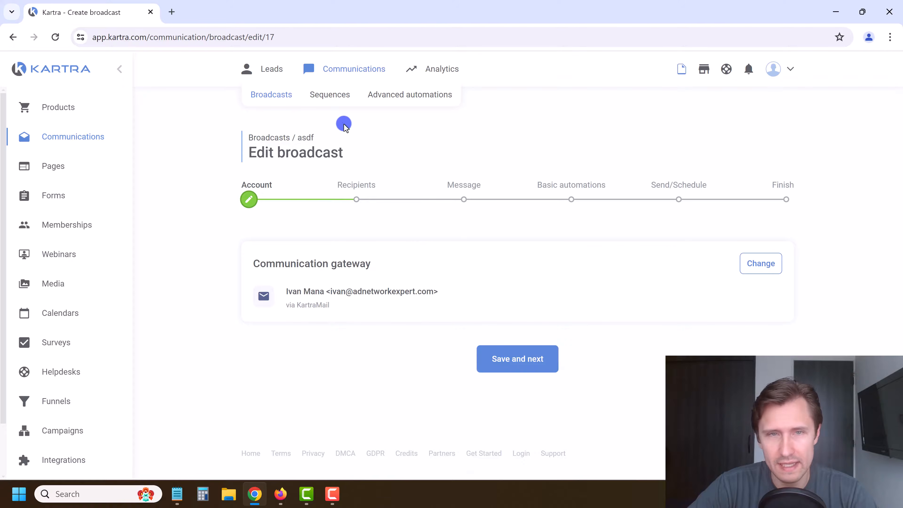
left_click(326, 96)
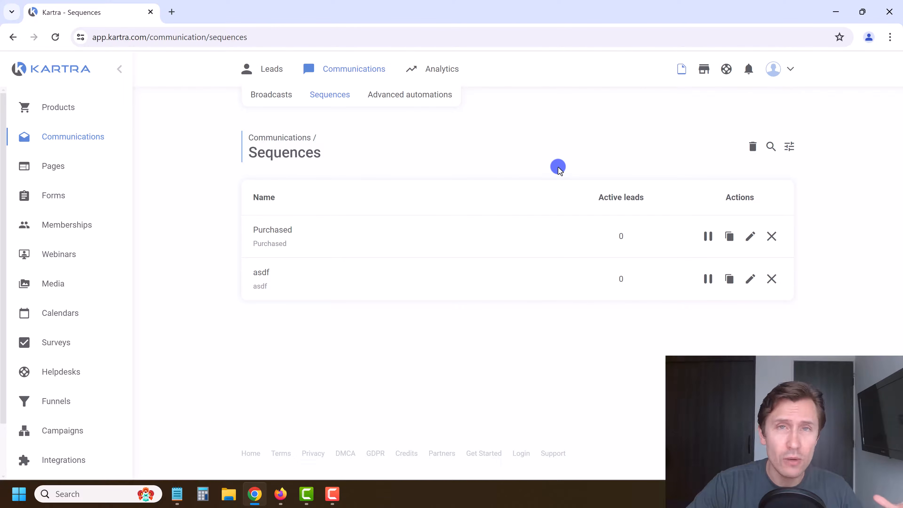
left_click(437, 70)
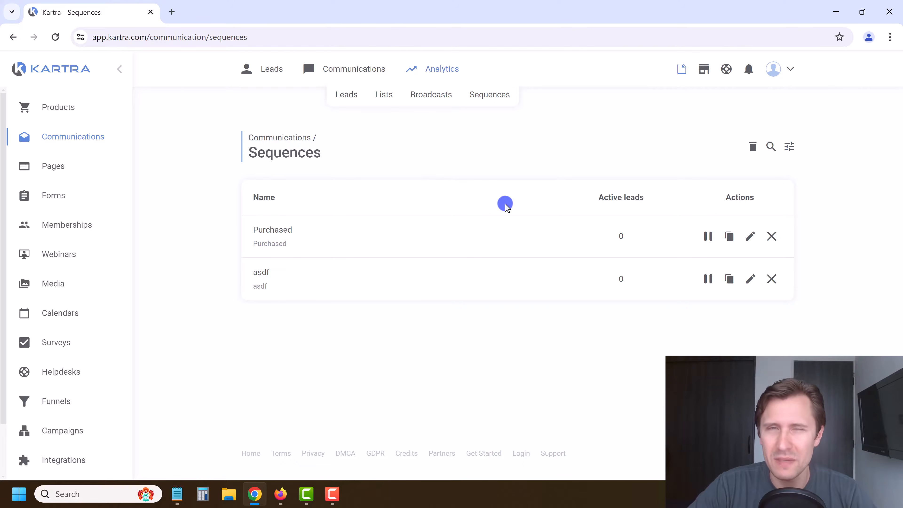
Delete the existing Purchased and asdf sequences
left_click(775, 236)
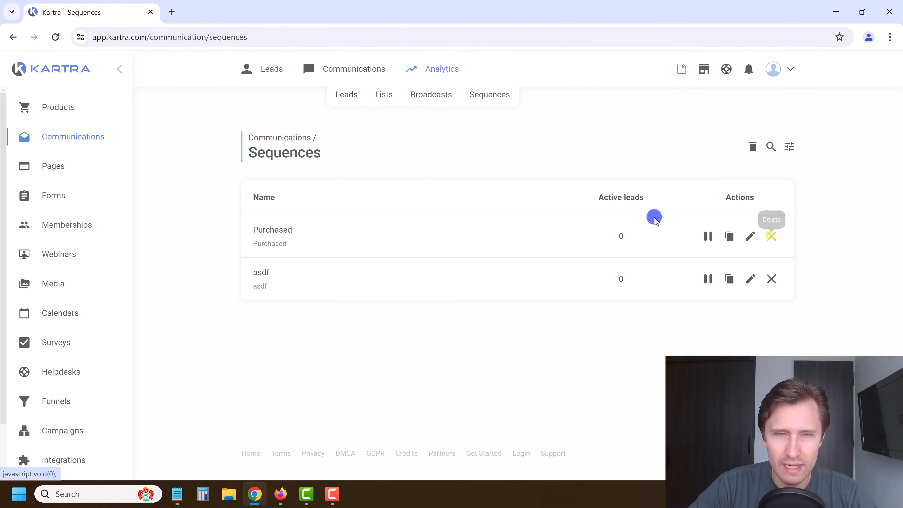
left_click(624, 103)
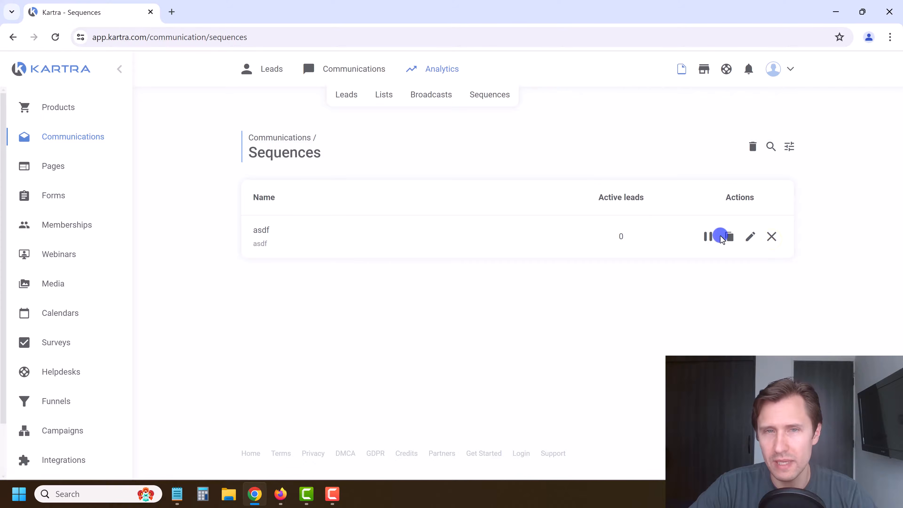
left_click(774, 236)
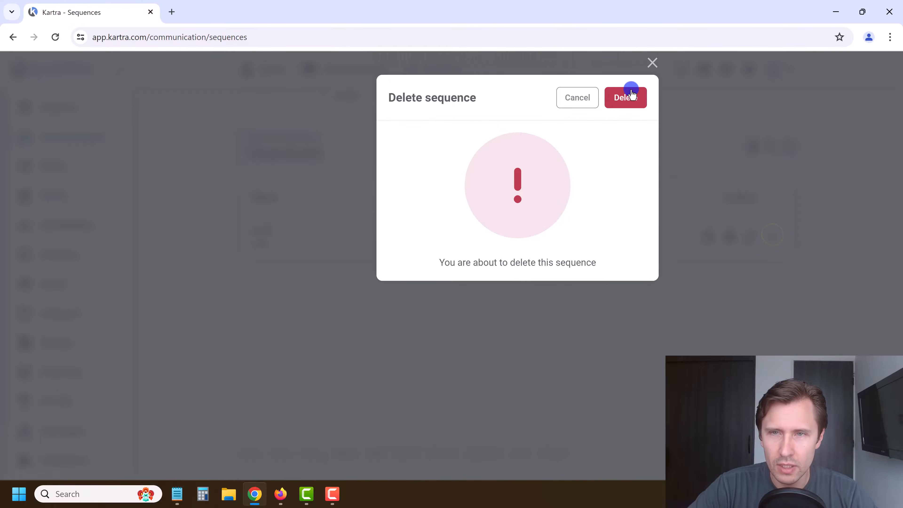
left_click(630, 93)
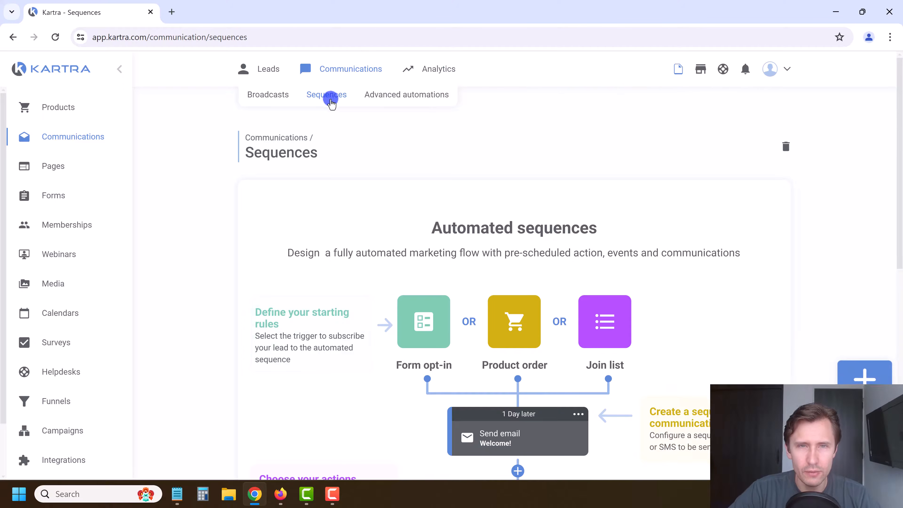
Create a sequence named "Affiliate Guide Signups" with the public description "People who signed up for the free guide"
left_click(865, 380)
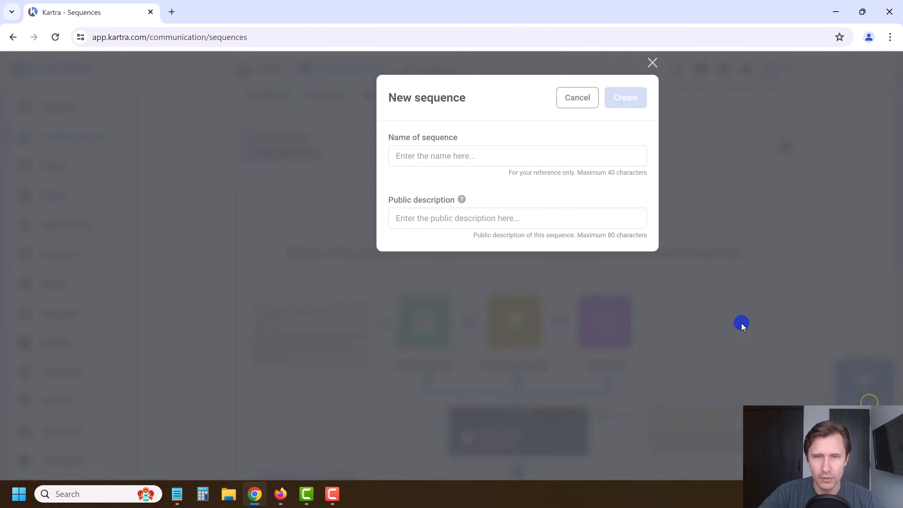
left_click(460, 156)
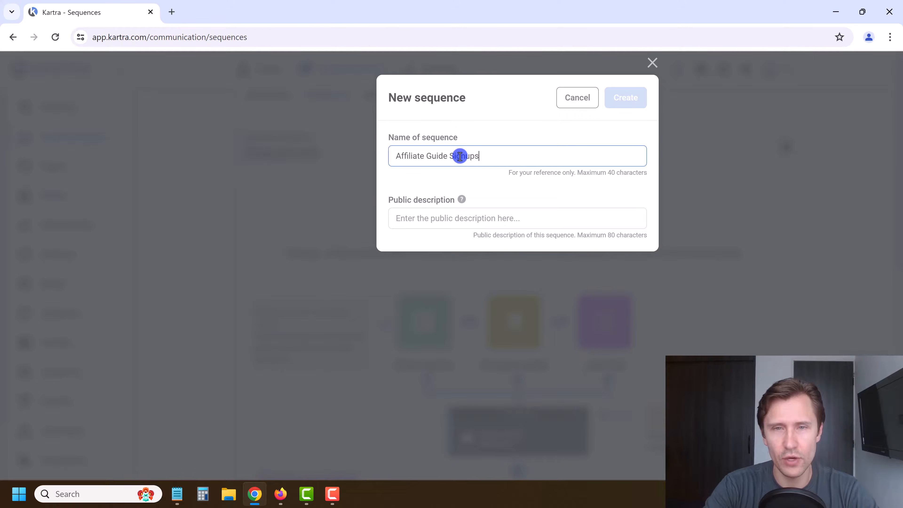
left_click(457, 215)
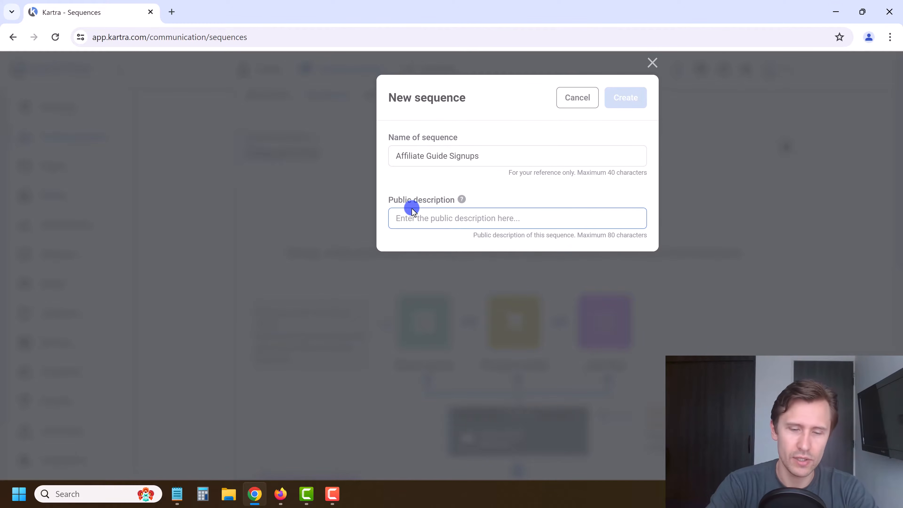
type("People who signed")
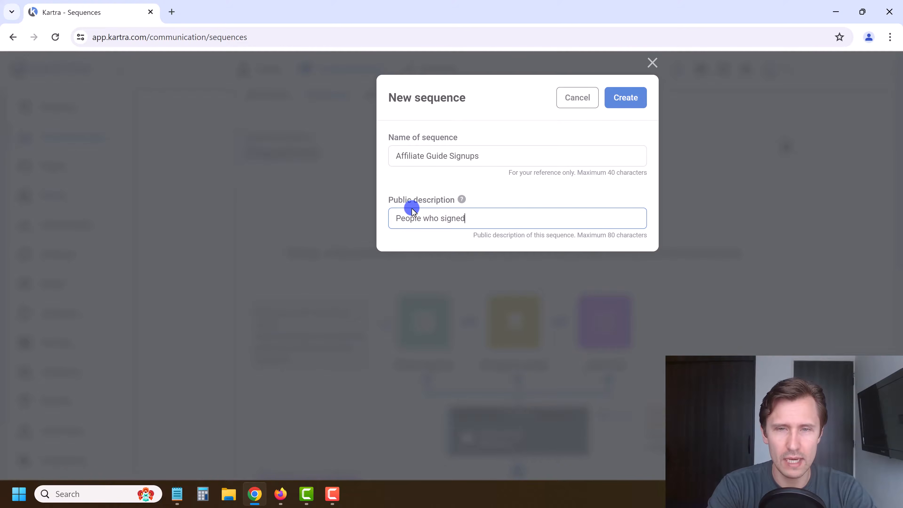
type(" up for the free guide")
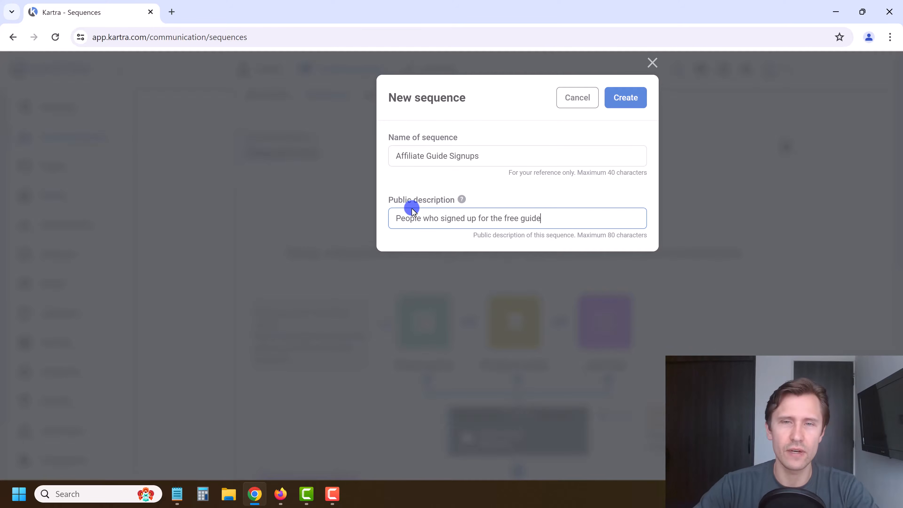
left_click(631, 97)
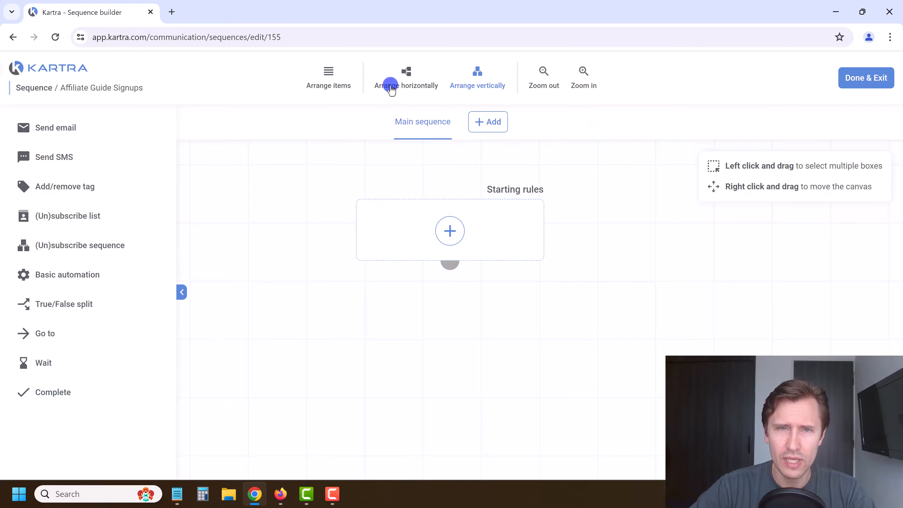
Try the horizontal canvas arrangement, restore the vertical one and try zooming the canvas out and in
left_click(406, 81)
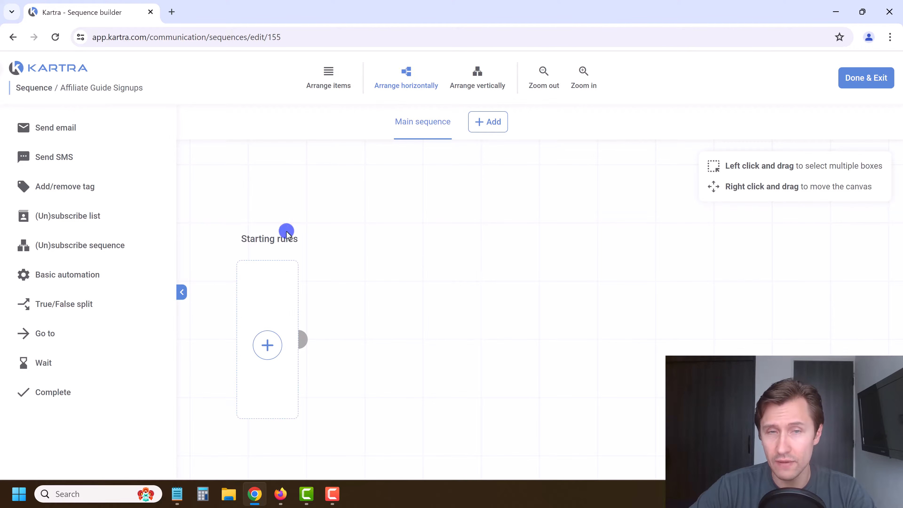
left_click(473, 75)
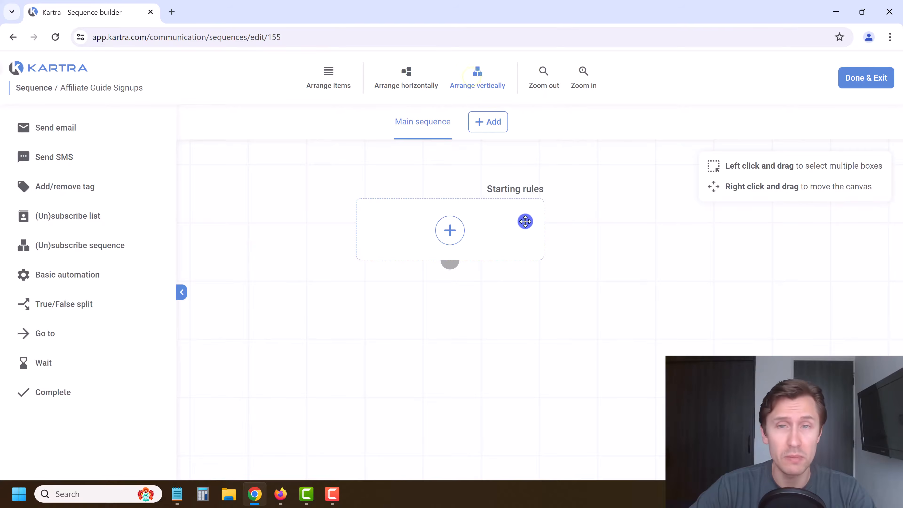
left_click(536, 82)
left_click(581, 81)
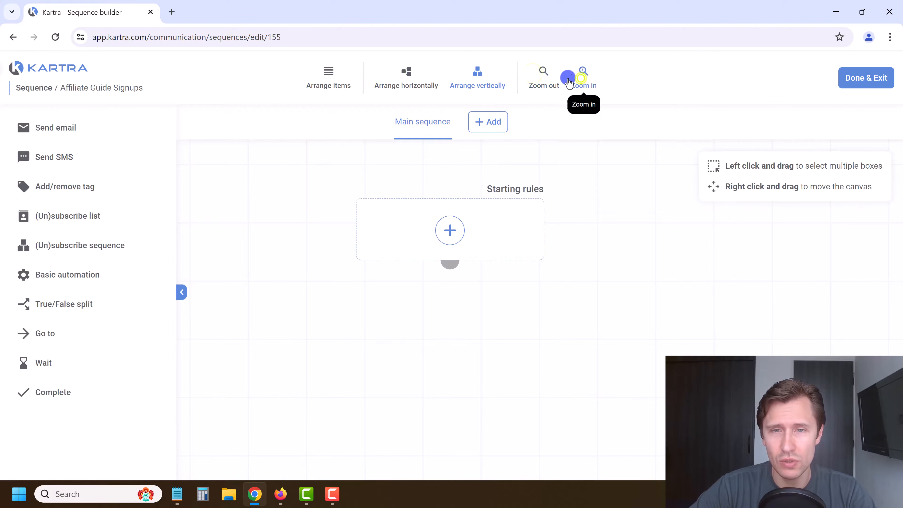
left_click(541, 82)
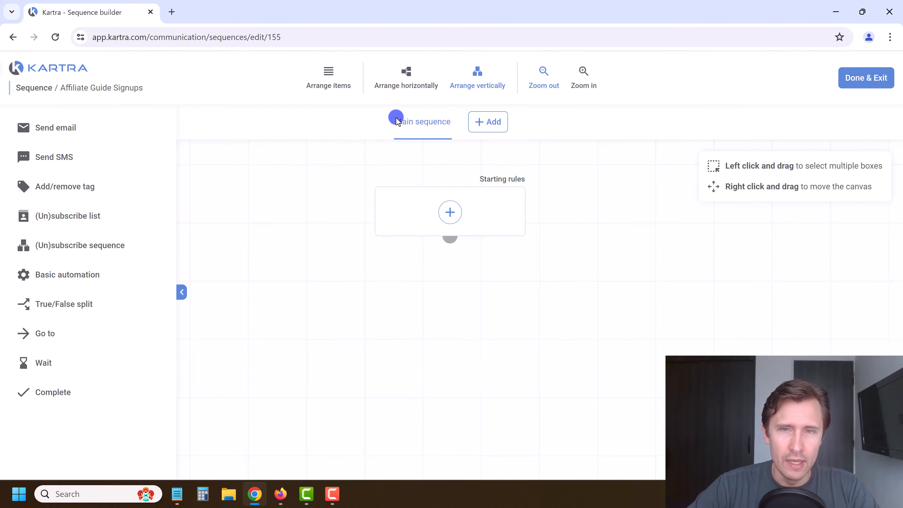
Add a sub-sequence beside the main sequence, cancel an attempted deletion of it and return to the main sequence
left_click(496, 122)
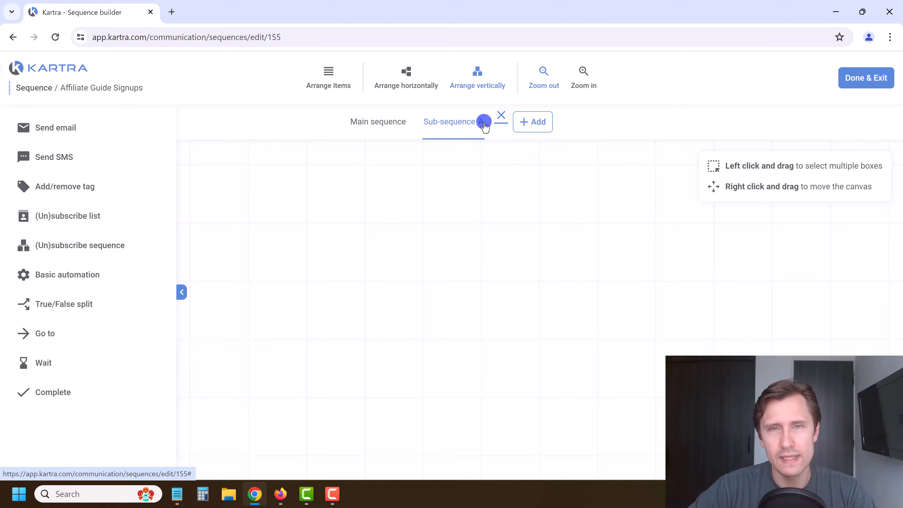
left_click(503, 115)
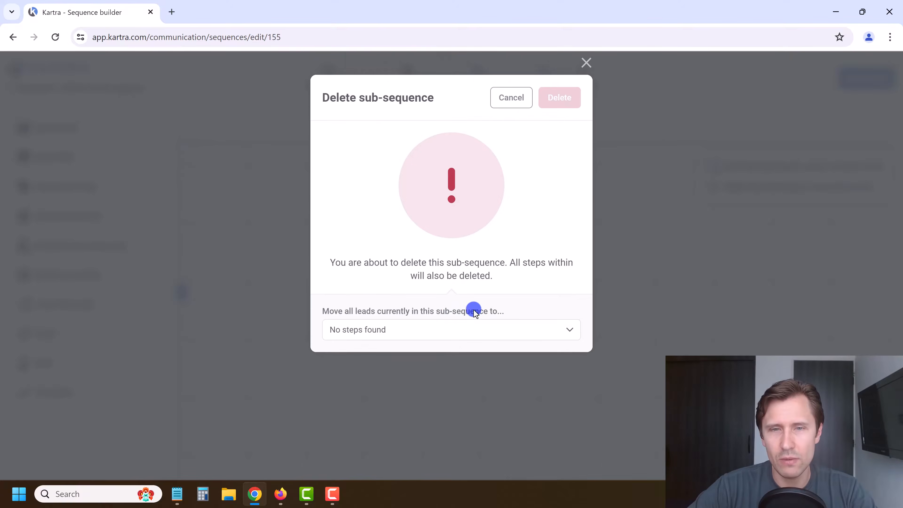
left_click(412, 322)
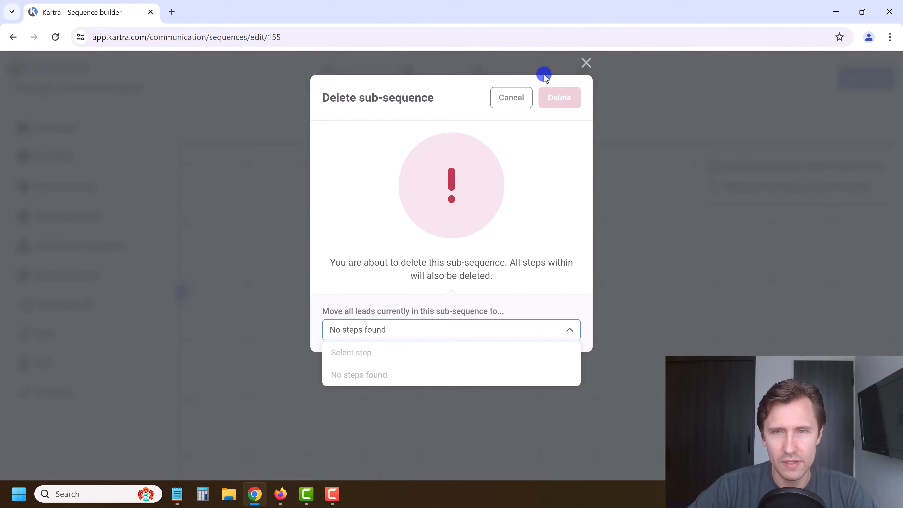
left_click(511, 95)
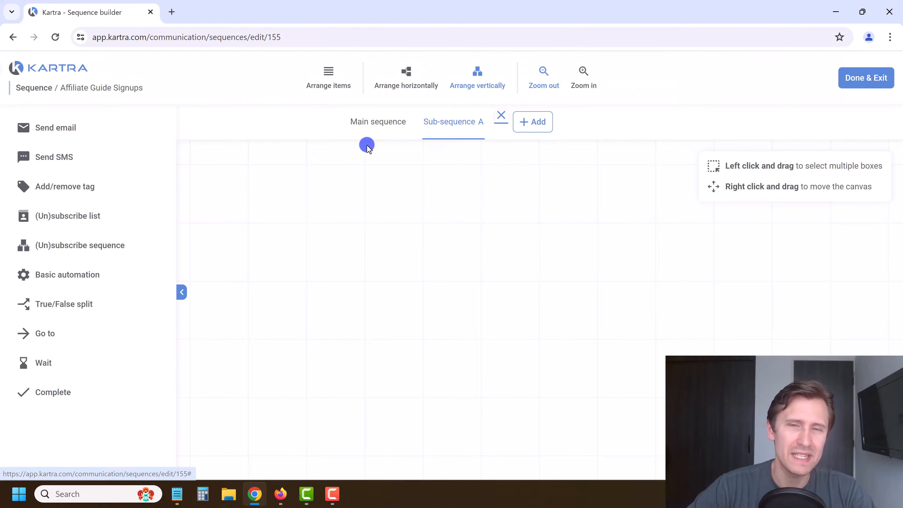
left_click(362, 122)
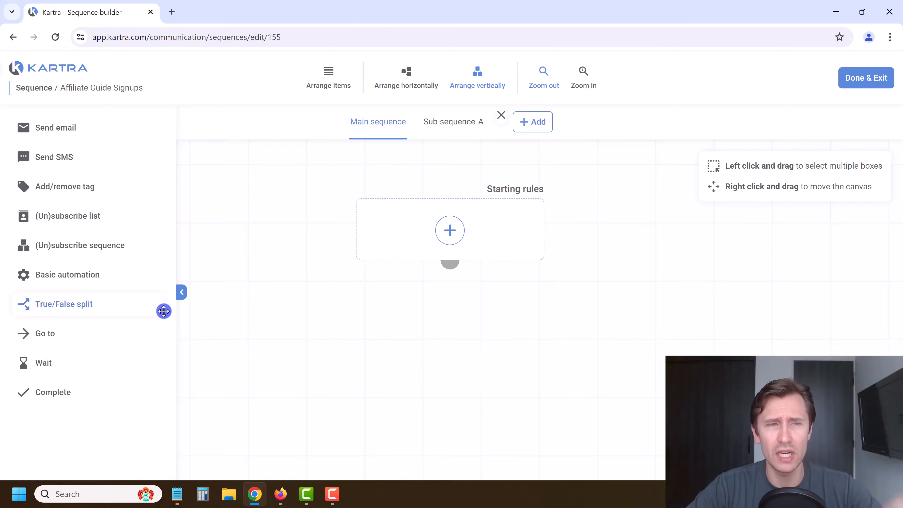
Add a starting rule that enrols leads who subscribe to the Affiliate Guide Sign-ups list and save it
left_click(454, 234)
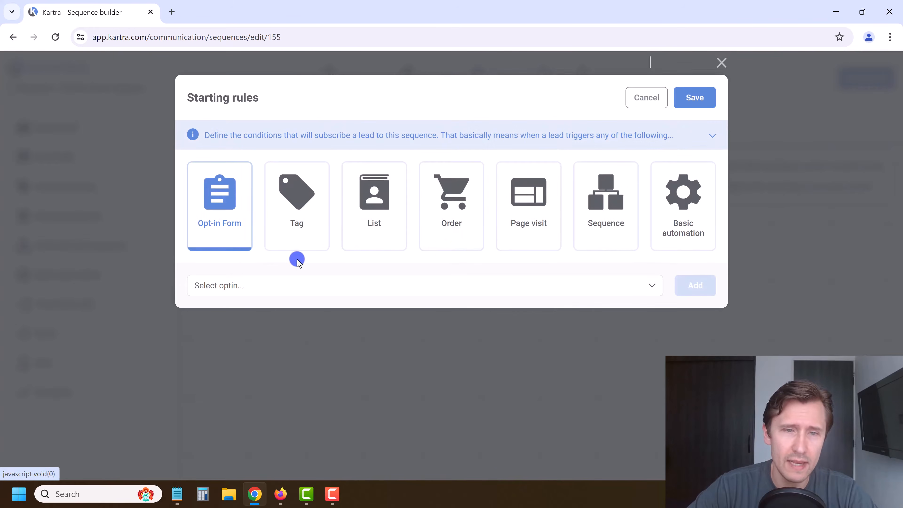
left_click(388, 192)
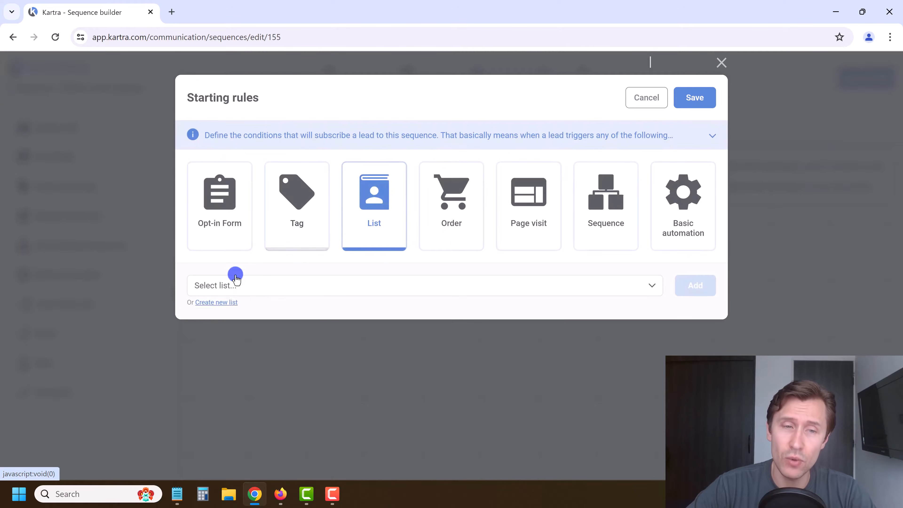
left_click(276, 292)
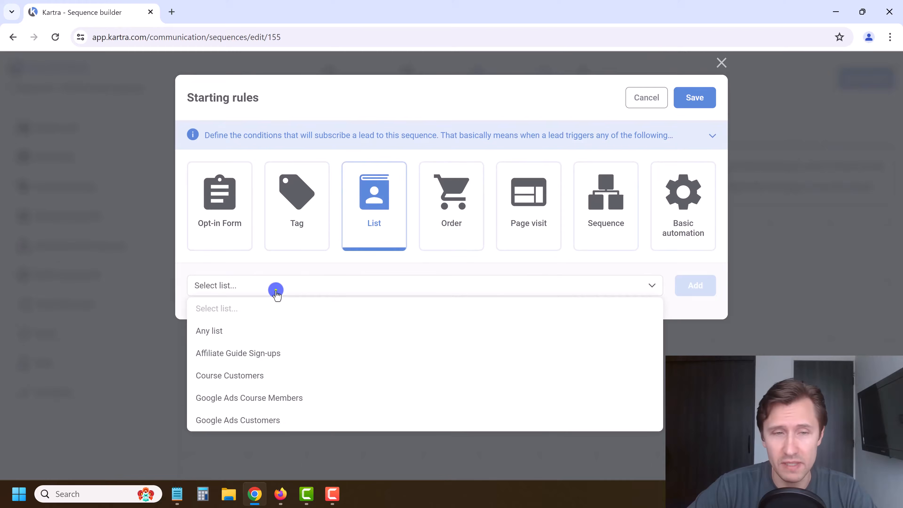
left_click(259, 352)
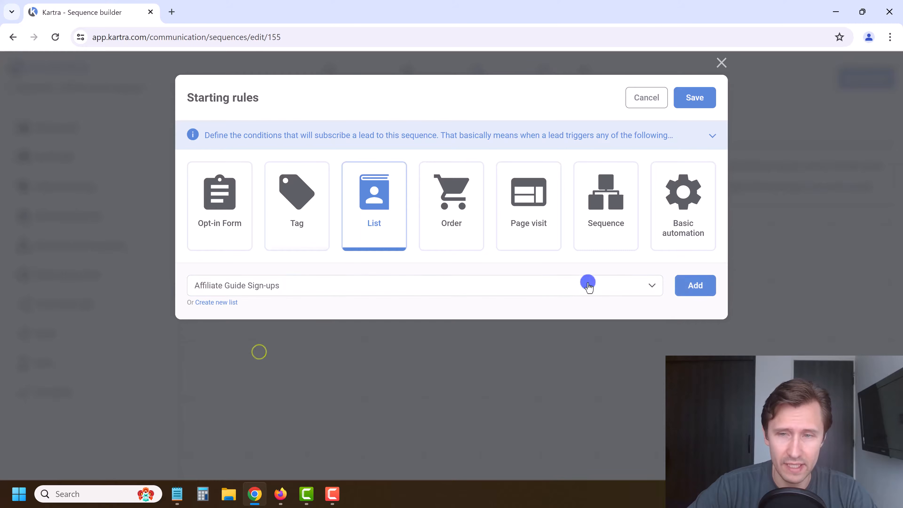
left_click(691, 286)
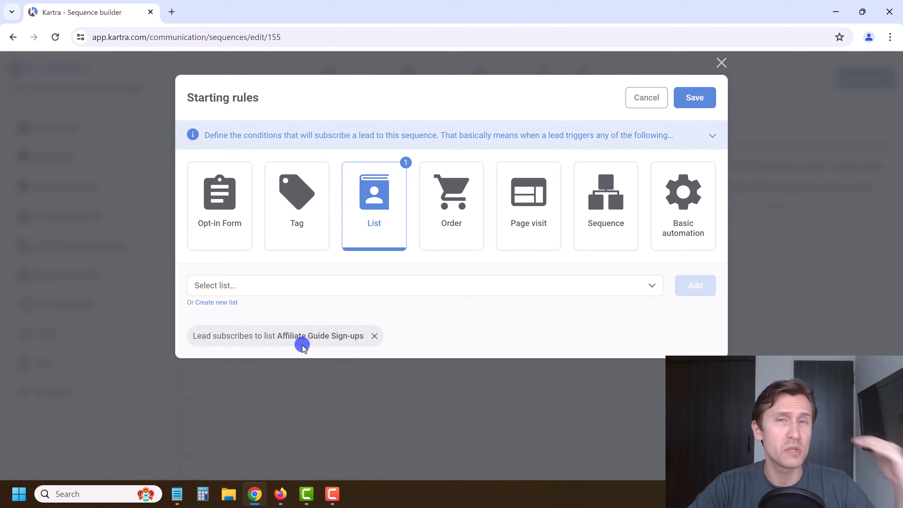
left_click(684, 96)
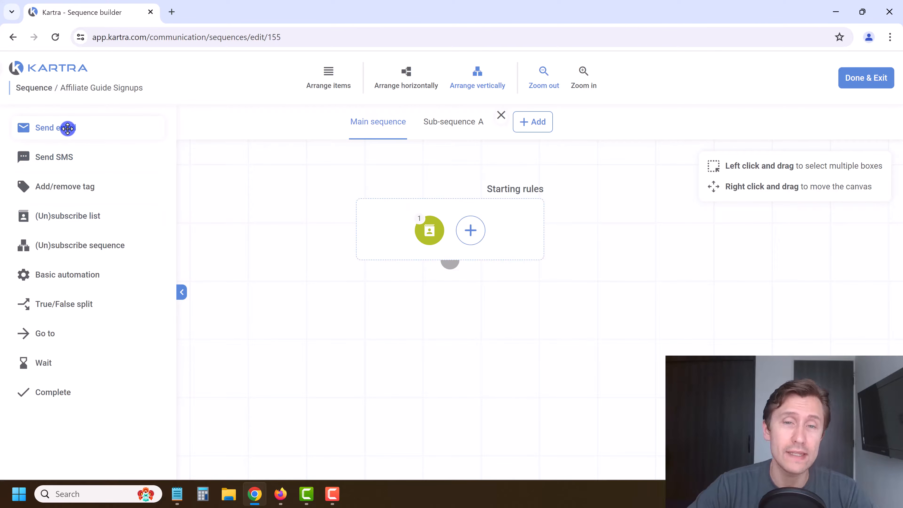
left_click_drag(68, 128, 432, 225)
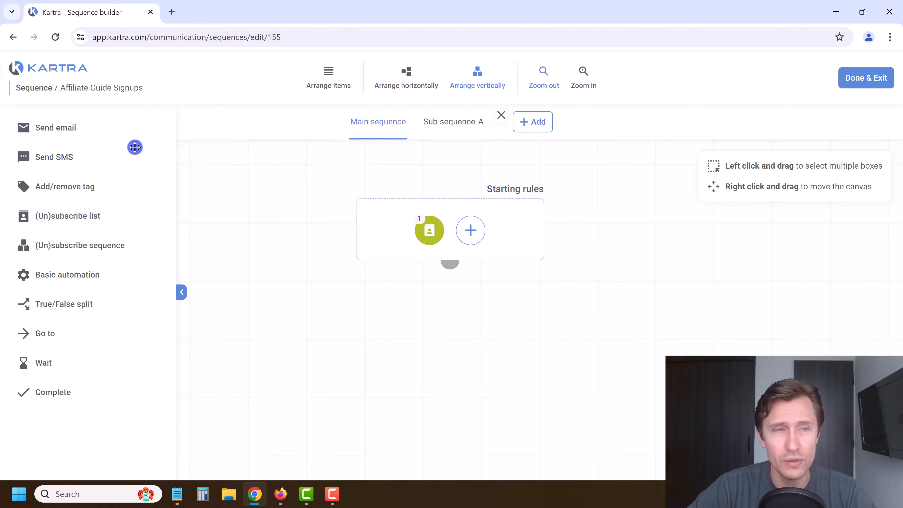
left_click_drag(63, 128, 429, 296)
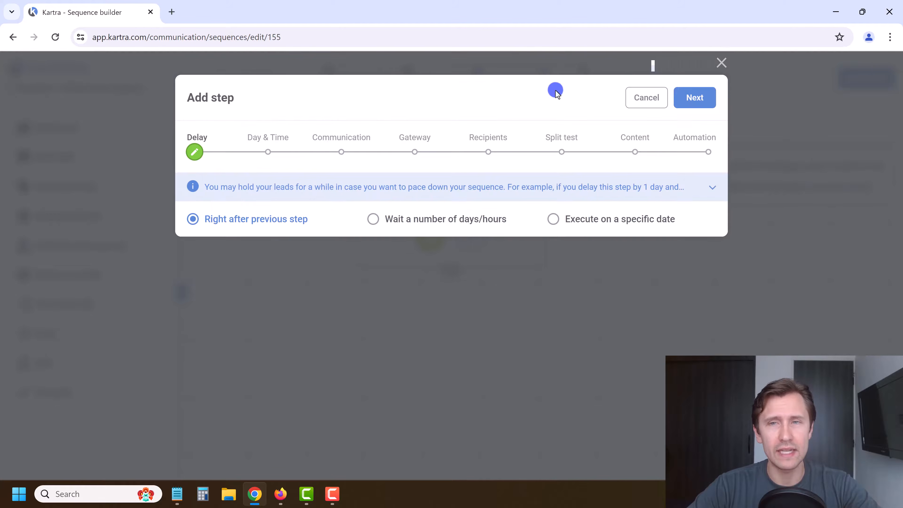
left_click(653, 108)
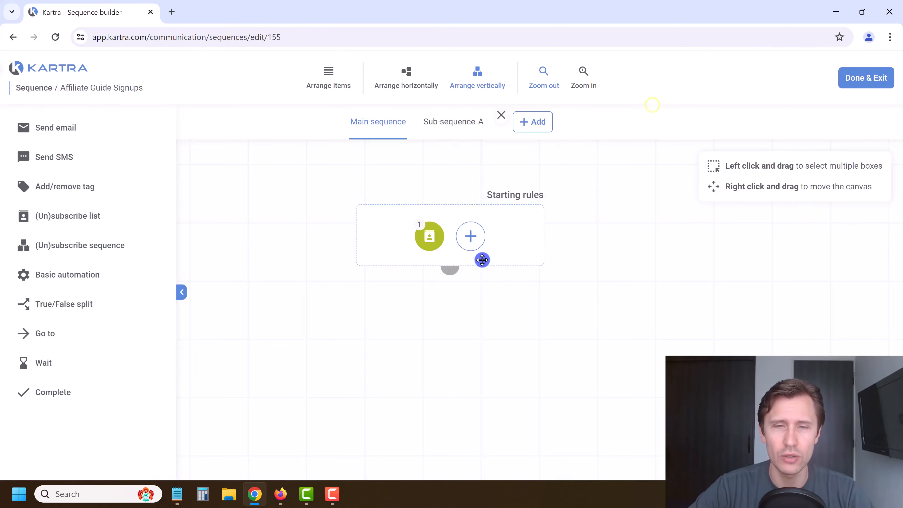
Edit the list starting rule, try selecting the Affiliate Marketing E-Book Form opt-in as a condition and cancel the edit
left_click(427, 235)
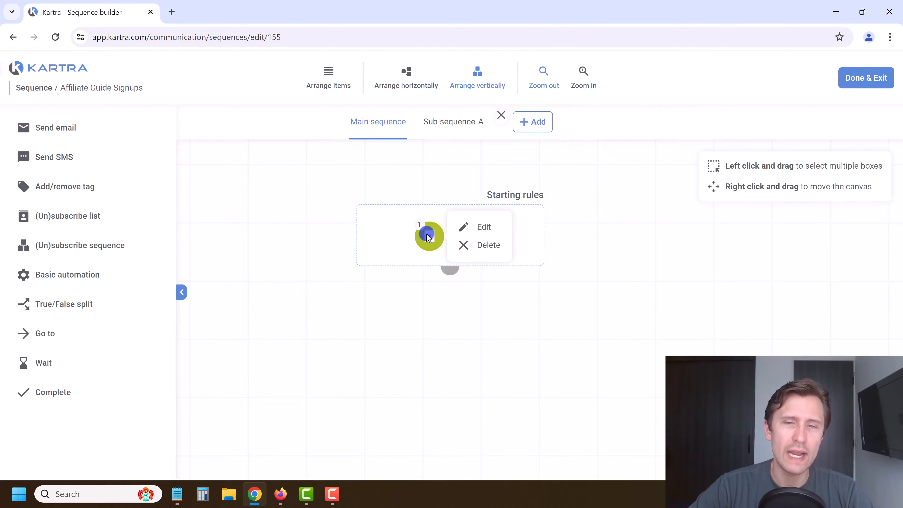
left_click(486, 228)
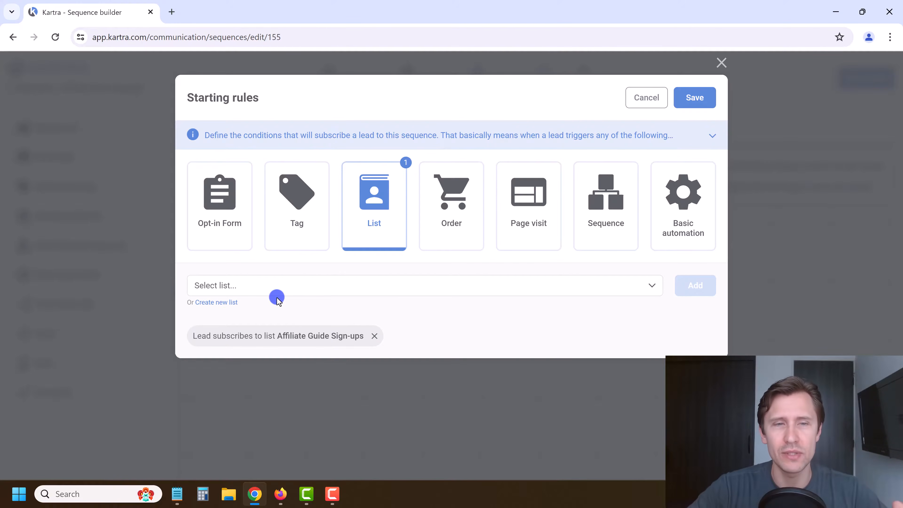
left_click(248, 231)
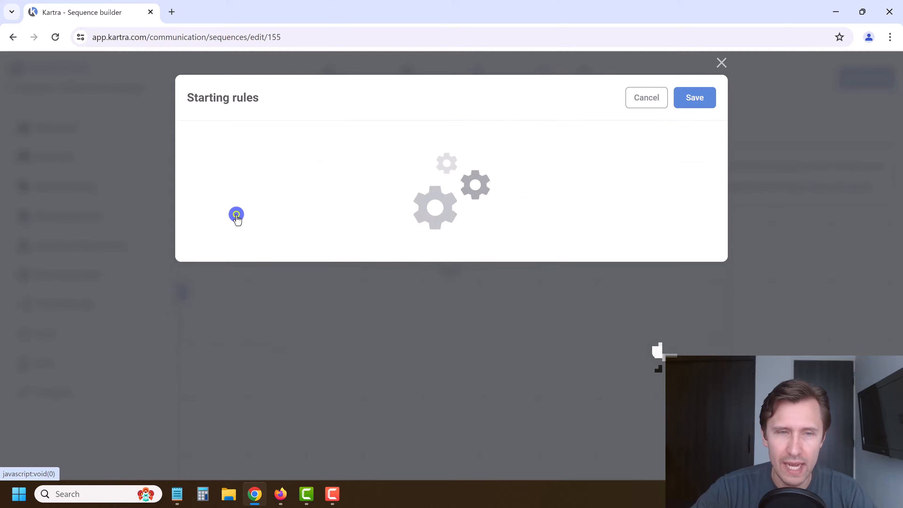
left_click(231, 283)
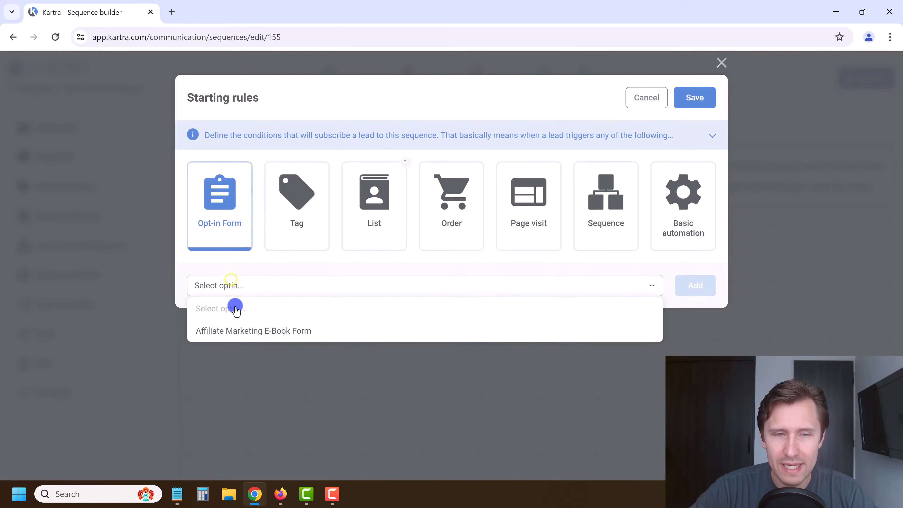
left_click(234, 331)
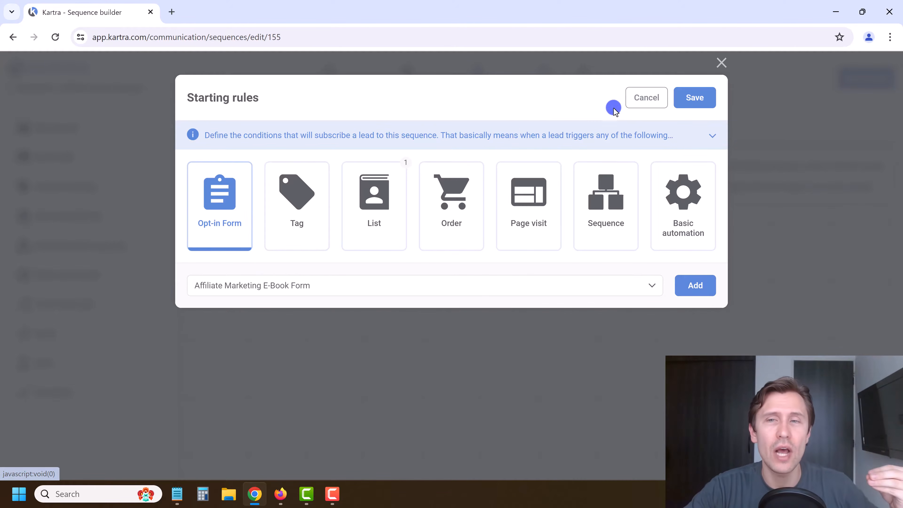
left_click(641, 97)
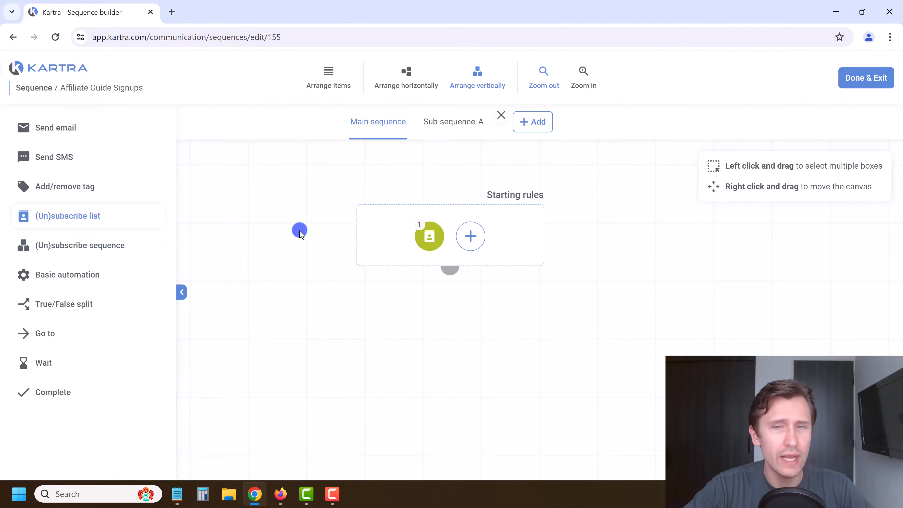
mouse_move(427, 236)
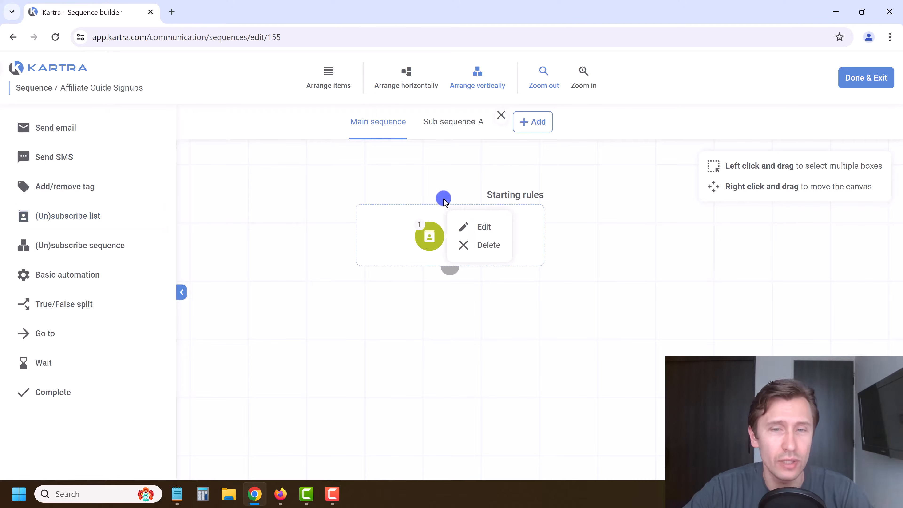
left_click(420, 208)
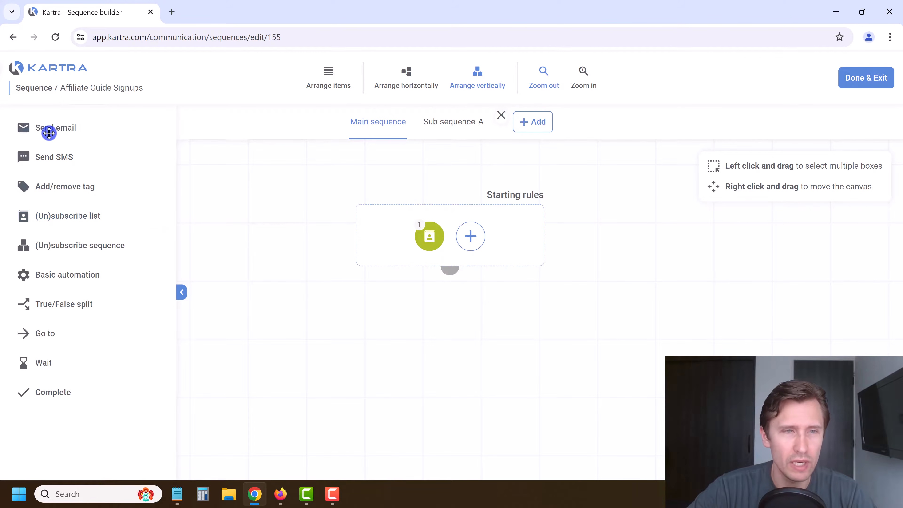
Add a "Welcome email" step below the starting rules, sent right after the previous step, any day and time, through KartraMail
left_click_drag(48, 128, 420, 348)
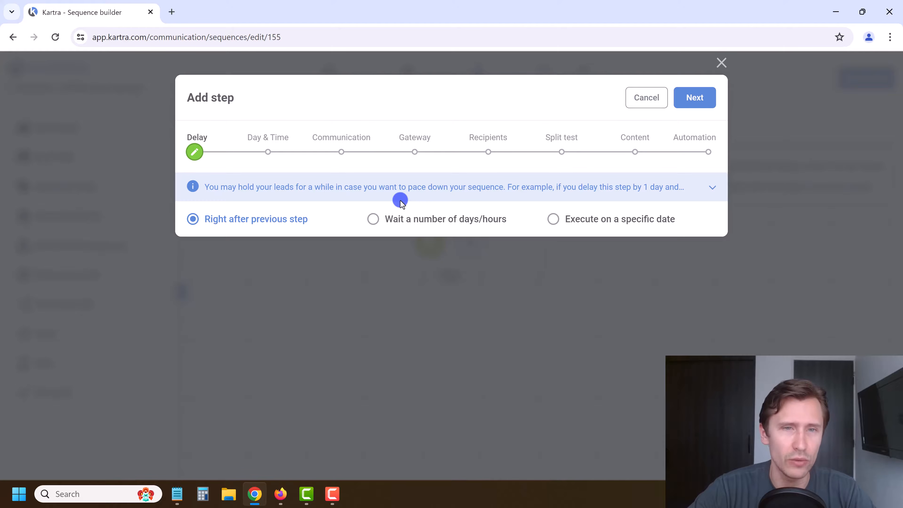
left_click(684, 106)
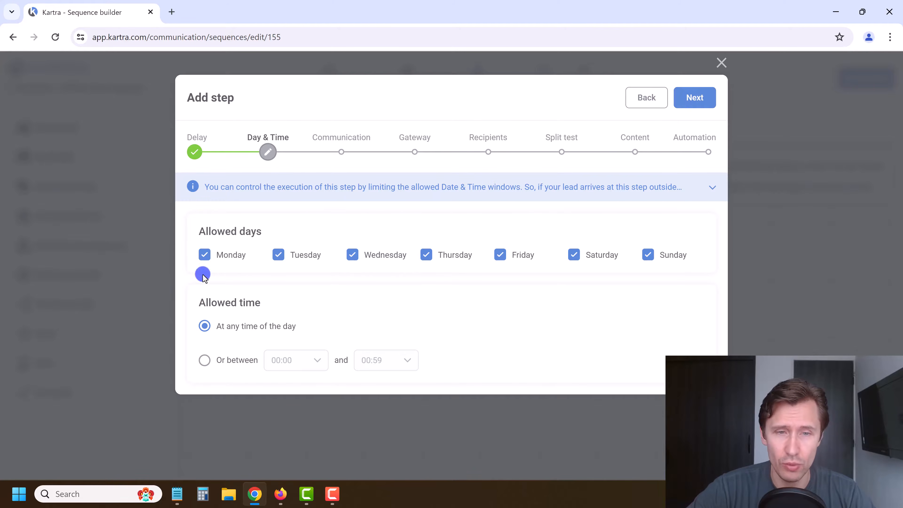
left_click(703, 106)
left_click(252, 207)
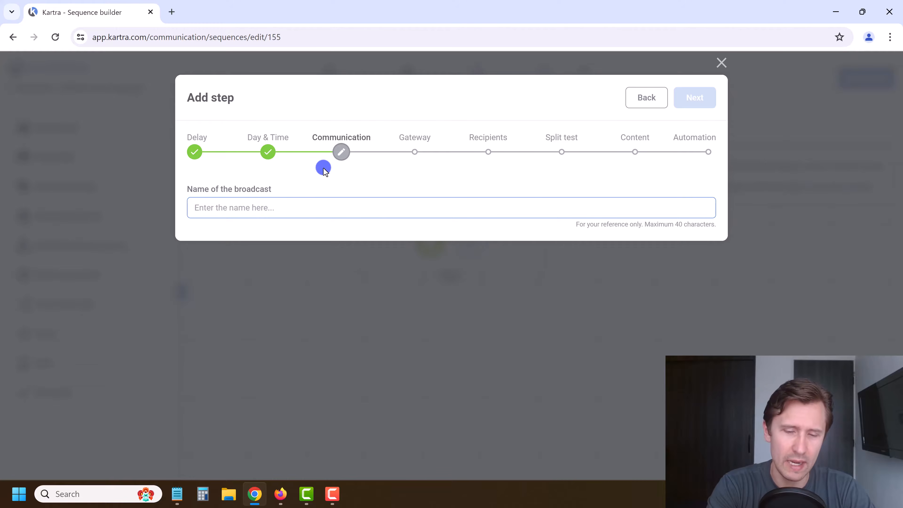
type("Welcome email")
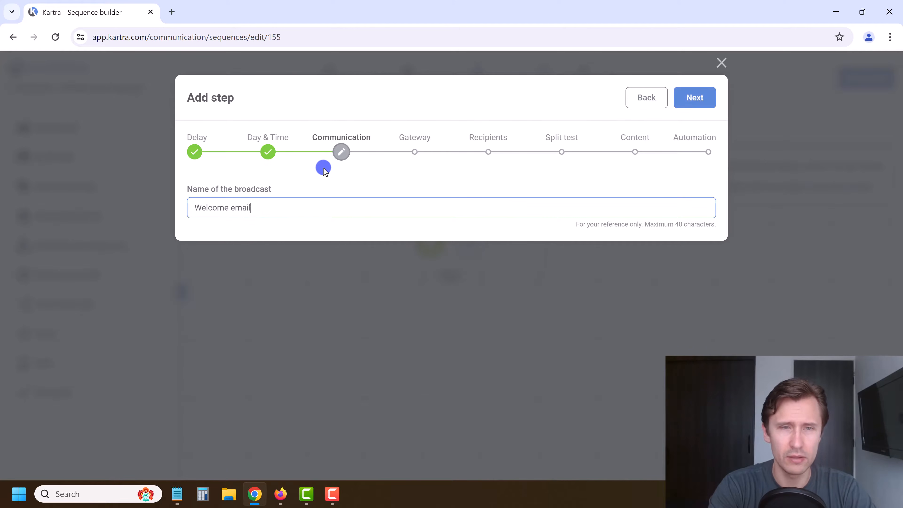
left_click(693, 97)
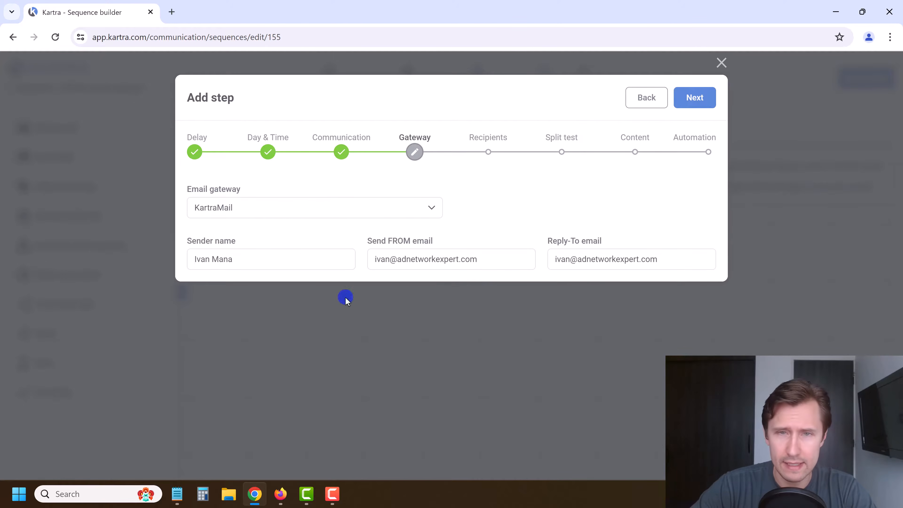
left_click(694, 101)
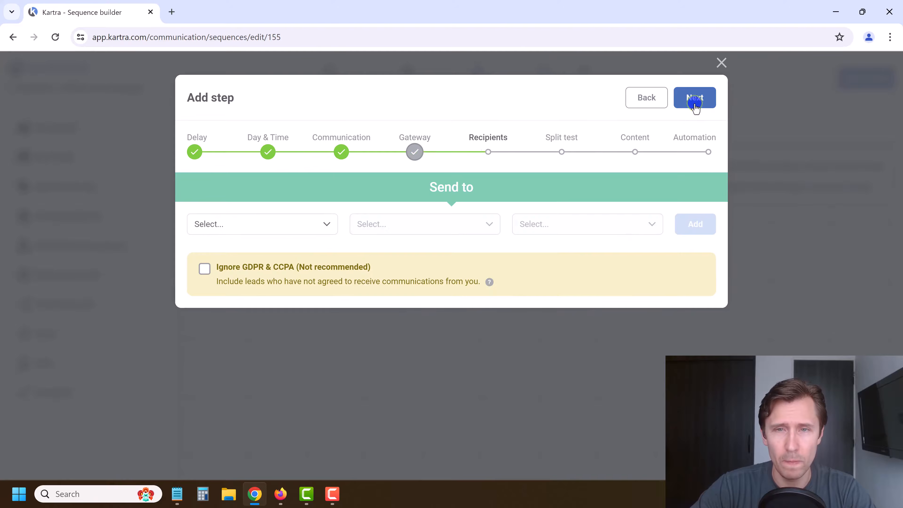
Set the recipients to leads subscribed to the Affiliate Guide Sign-ups list and choose a single email instead of an A/B split test
left_click(245, 232)
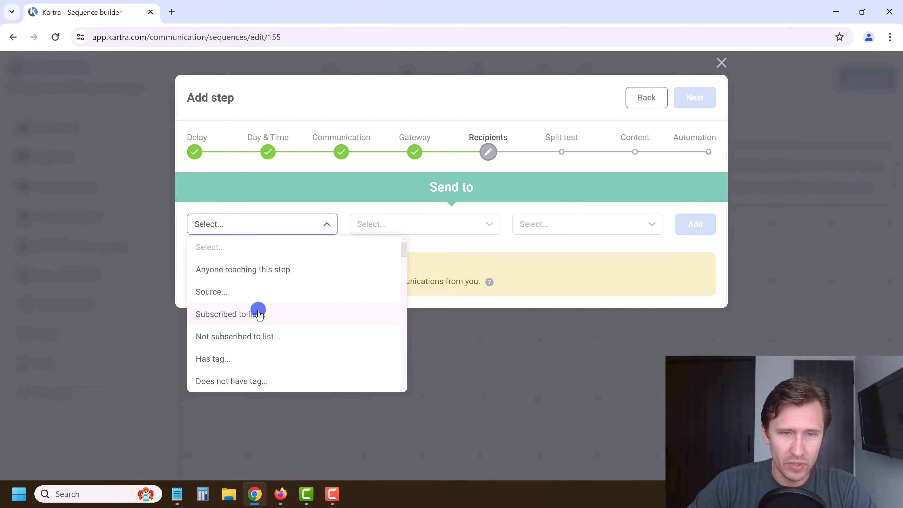
left_click(258, 313)
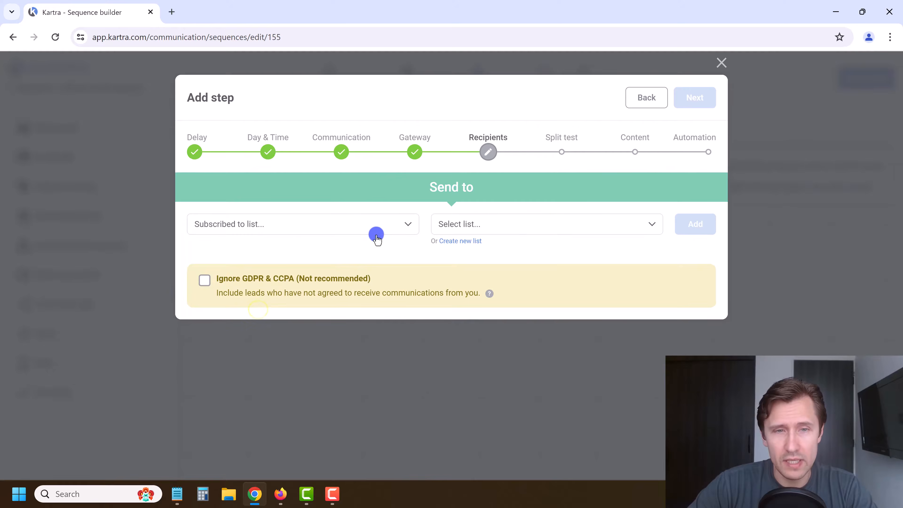
left_click(504, 223)
left_click(486, 292)
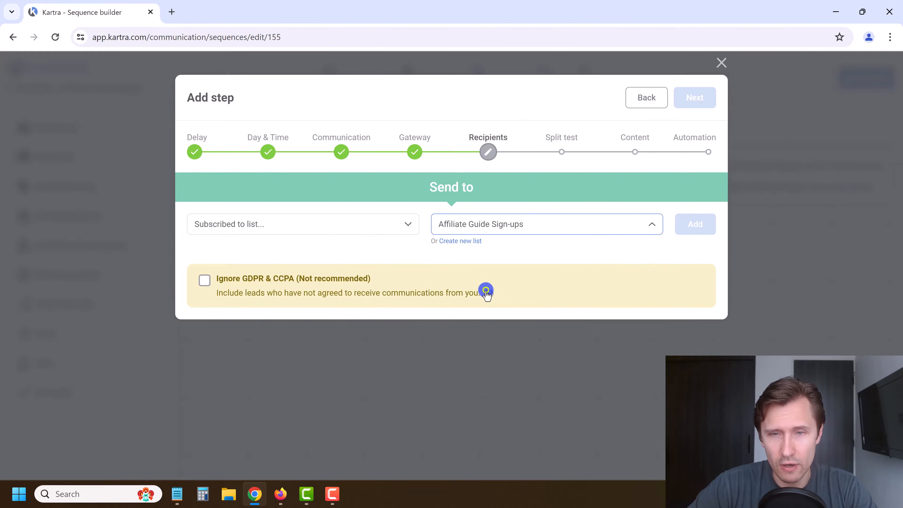
left_click(694, 227)
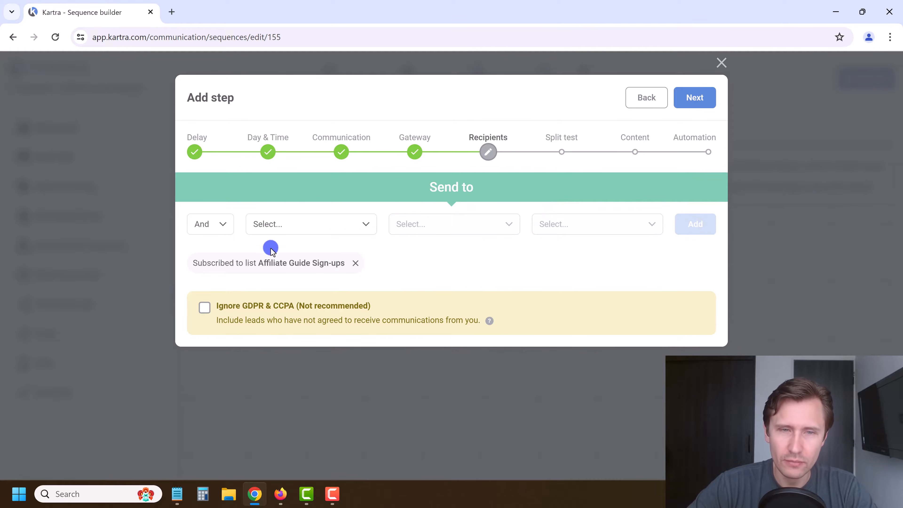
left_click(698, 98)
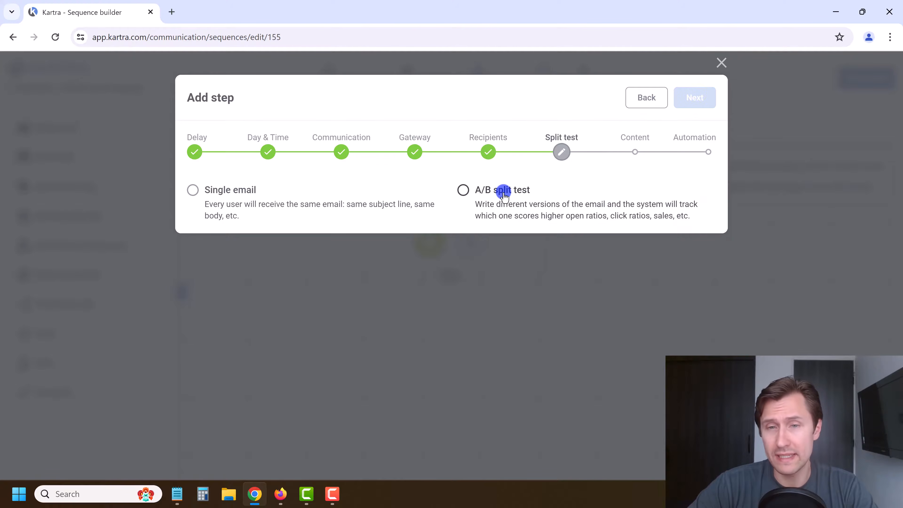
left_click(245, 189)
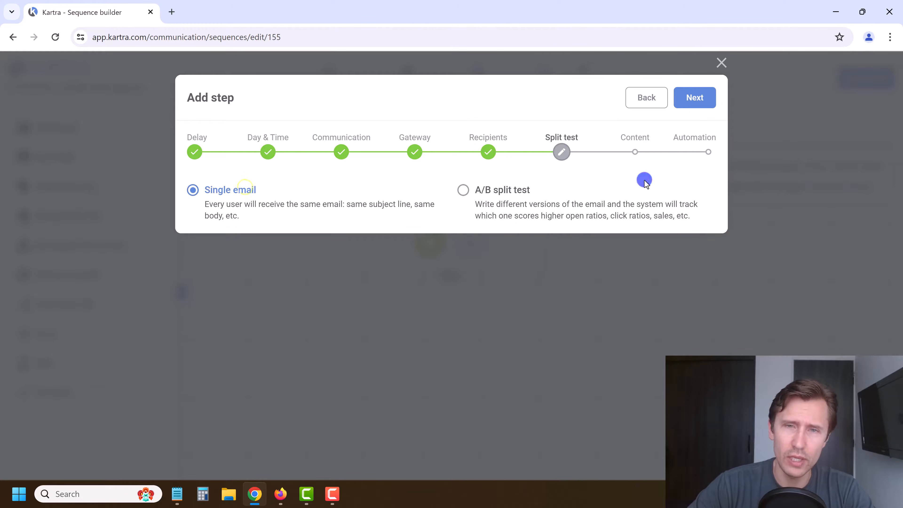
left_click(691, 91)
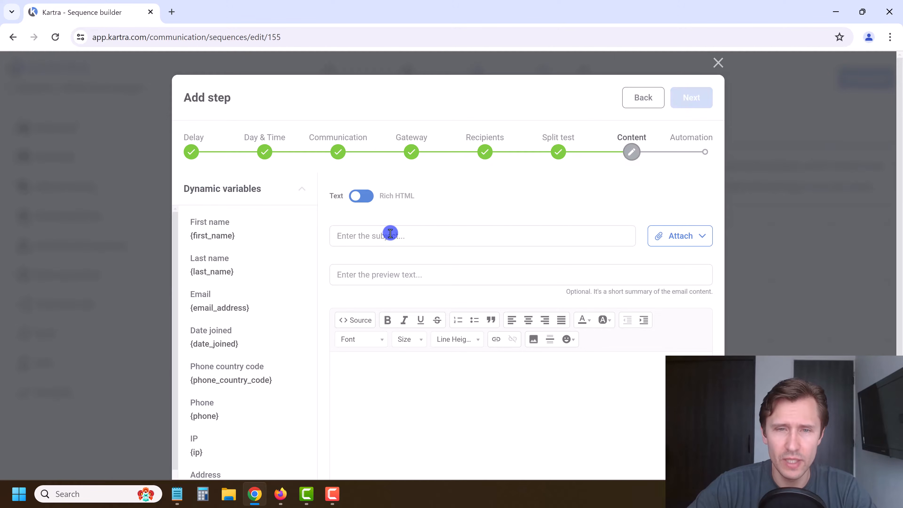
Set the email subject to "Hey {first_name}, here is your free guide!", copying the first-name placeholder from the dynamic variables
left_click(375, 234)
scroll(256, 245, "down", 2)
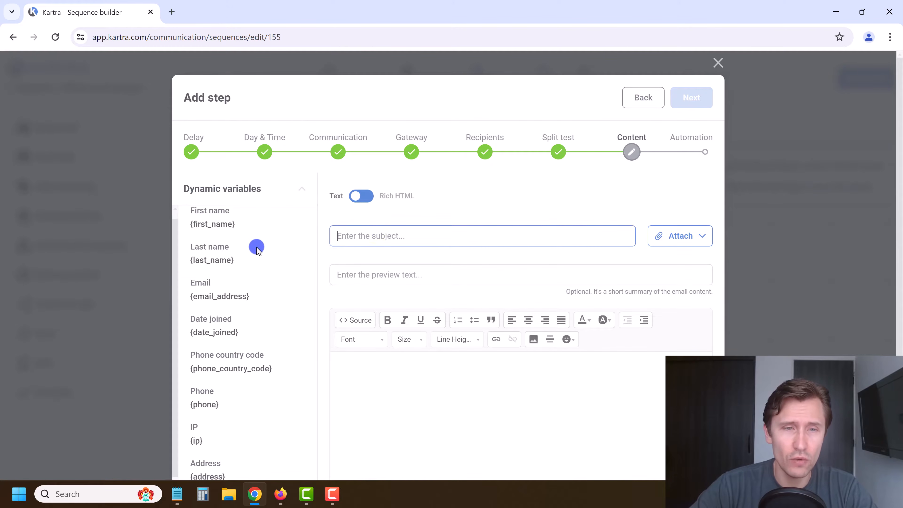
scroll(228, 429, "down", 5)
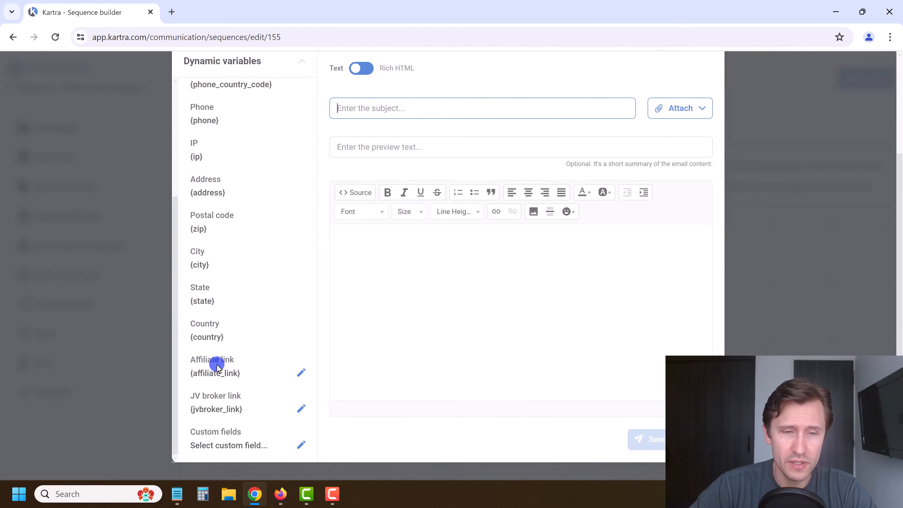
scroll(216, 365, "up", 5)
left_click_drag(235, 167, 190, 168)
key("ctrl+c")
left_click(361, 163)
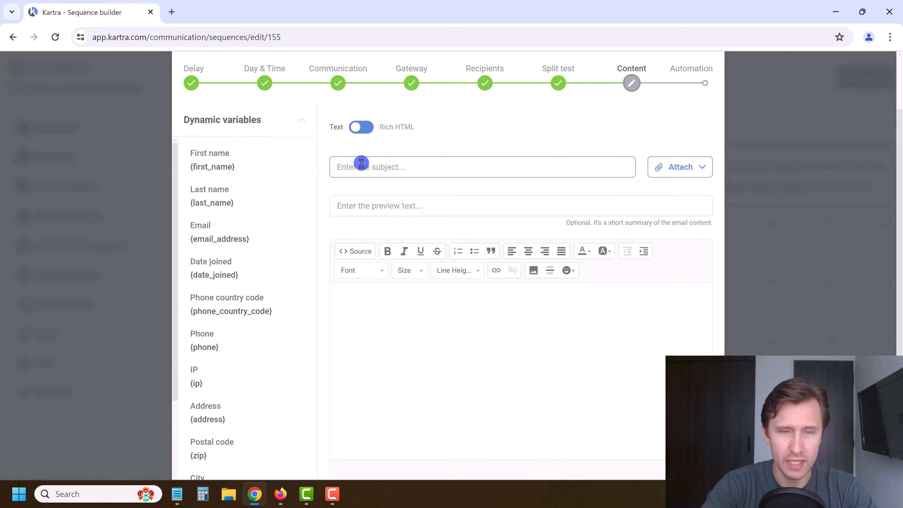
type("Hey")
key("ctrl+v")
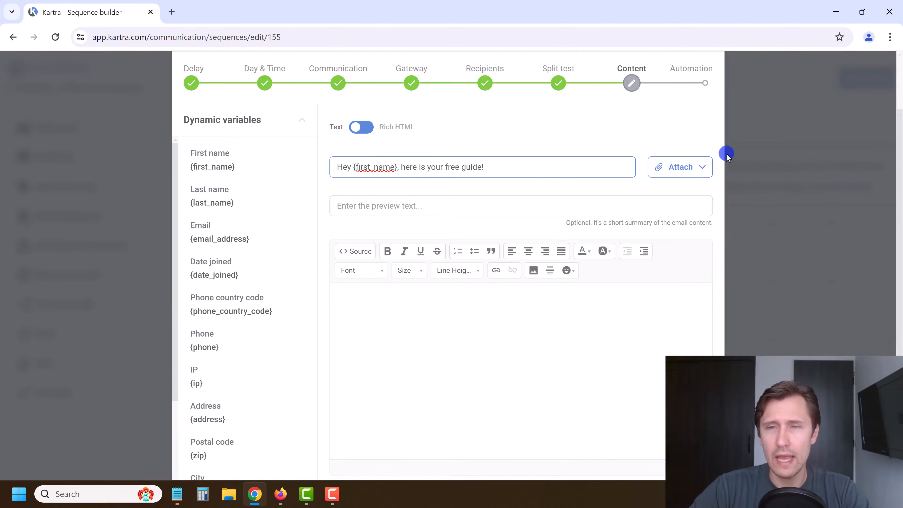
View the attachment types and set the email preview text to "Hey {first_name}, welcome, and here is your guide!"
left_click(700, 165)
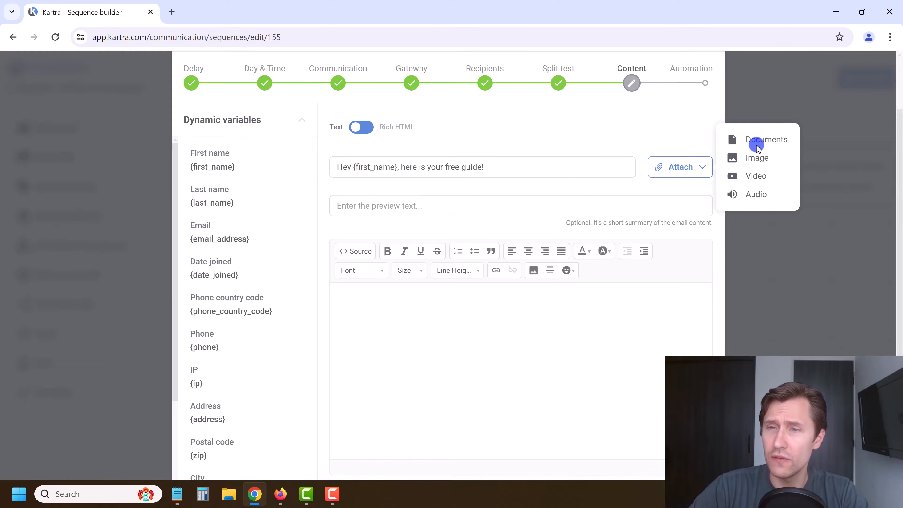
left_click(636, 133)
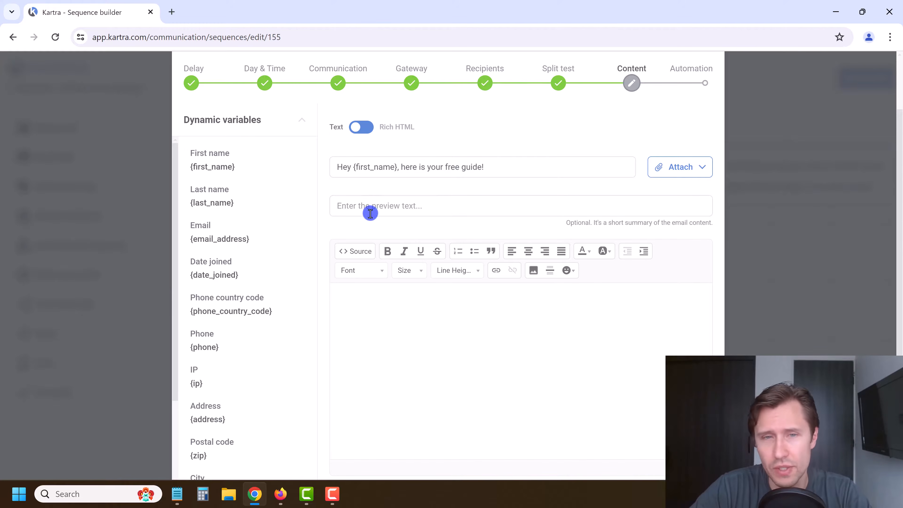
left_click(375, 205)
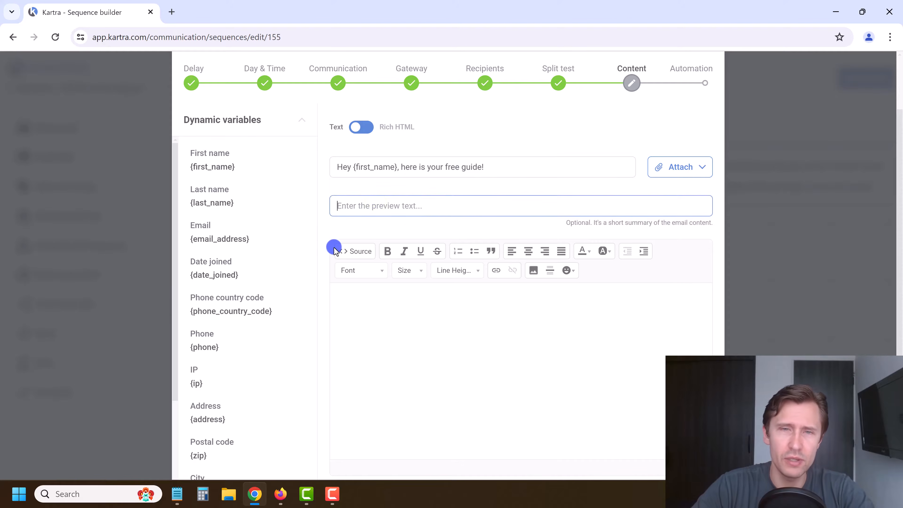
type("He")
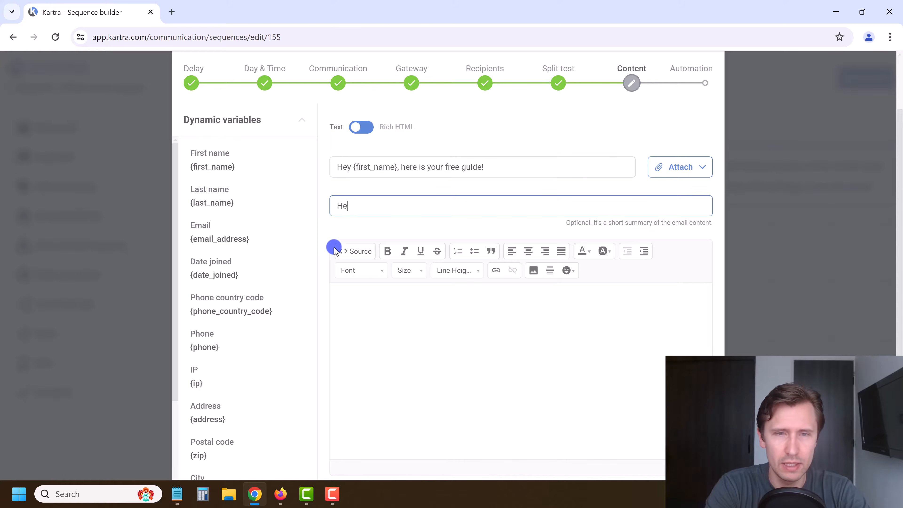
type("y")
key("ctrl+v")
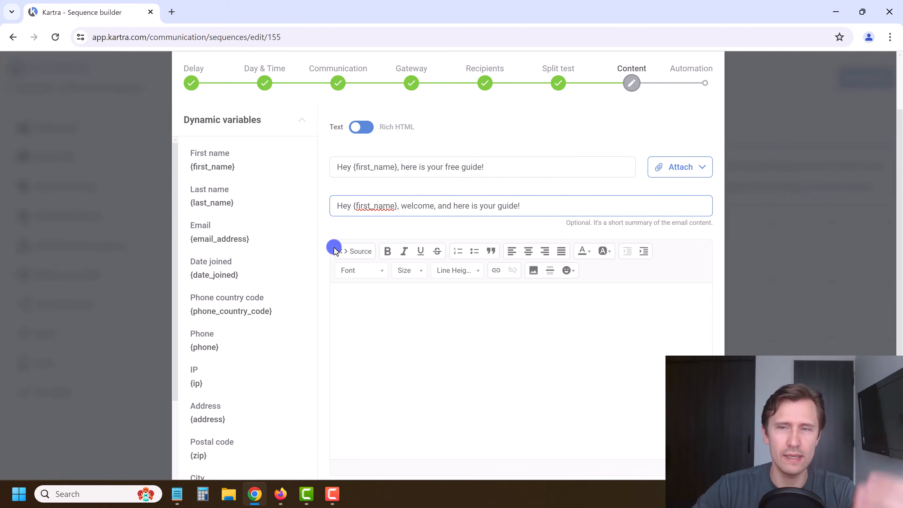
triple_click(393, 213)
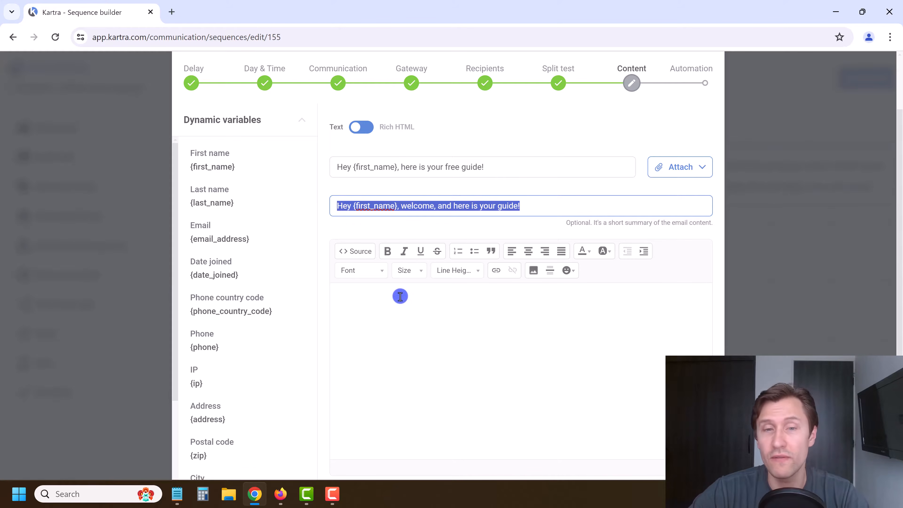
Copy the subject into the email body and split it into the greeting "Hey {first_name}," and a separate paragraph "Here is your free guide!"
left_click(387, 308)
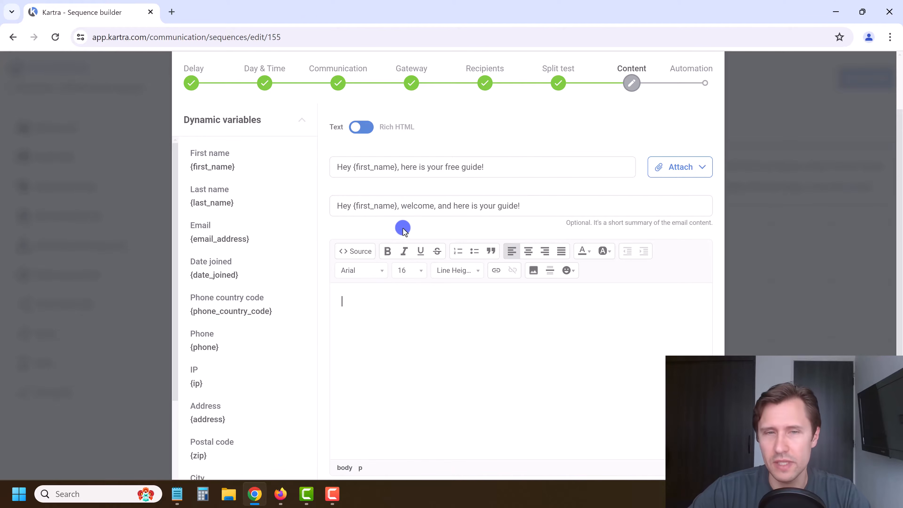
triple_click(441, 169)
key("ctrl+c")
left_click(380, 317)
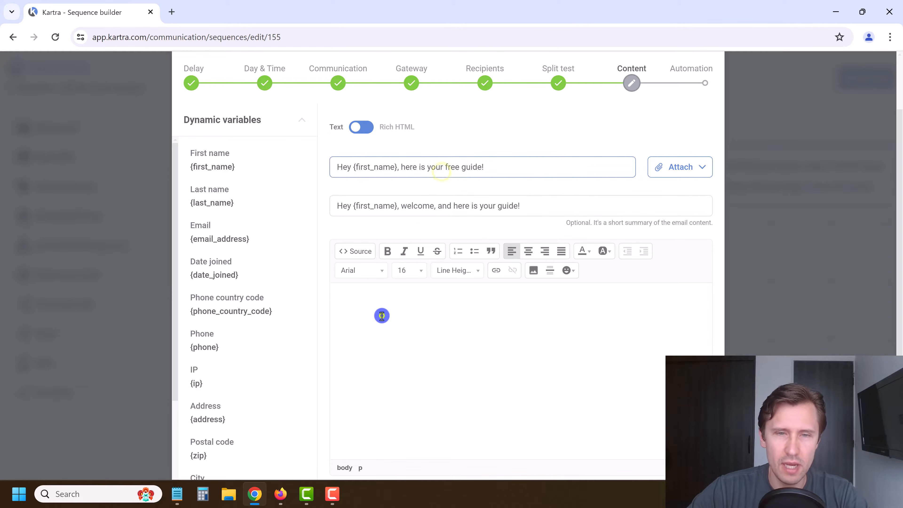
key("ctrl+v")
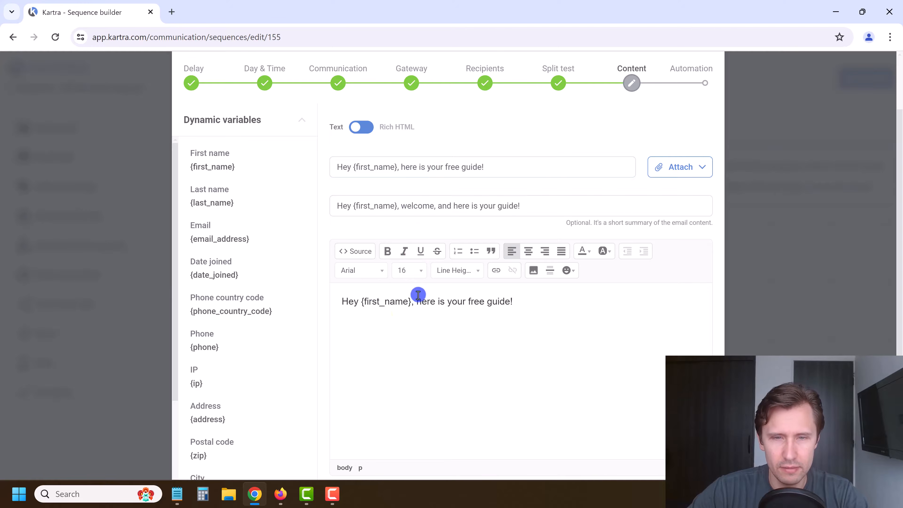
left_click(419, 345)
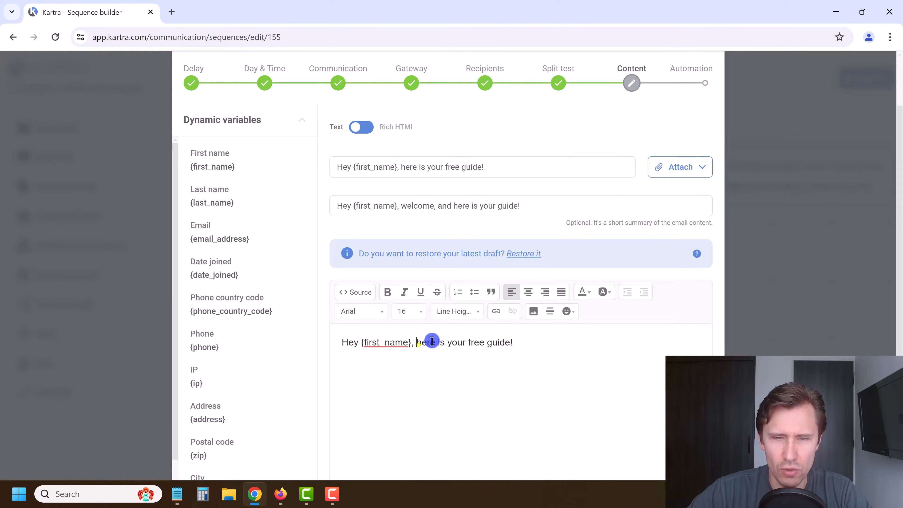
key("Return")
key("Return")
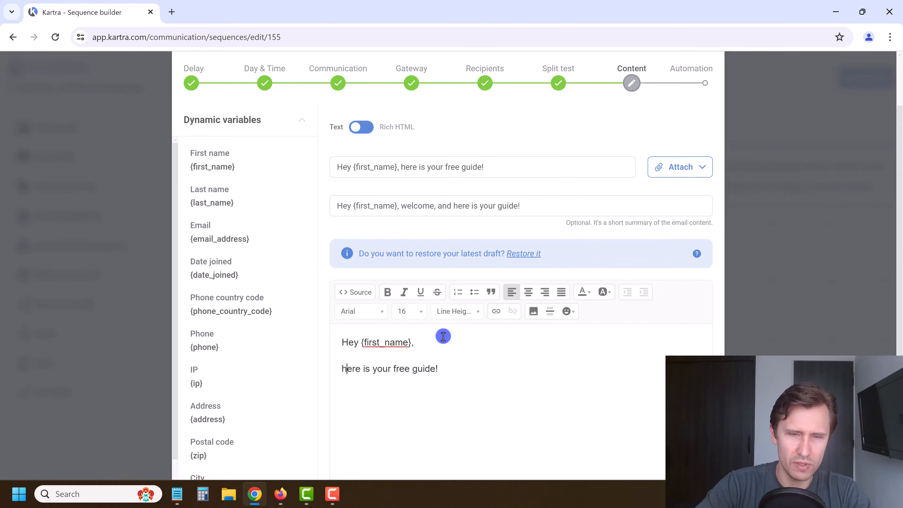
key("BackSpace")
type("H")
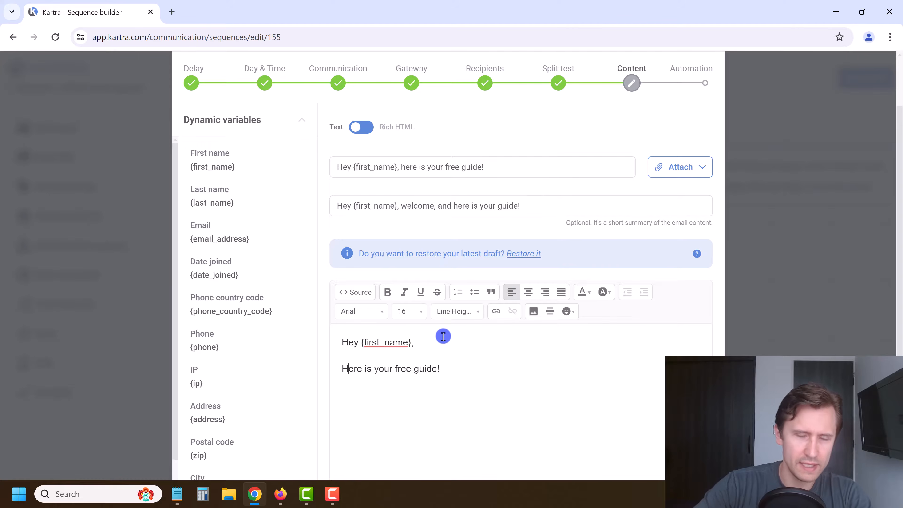
Add a new paragraph reading "Click here to download it." below the free guide line
left_click(442, 369)
key("Return")
key("Return")
type("Clic")
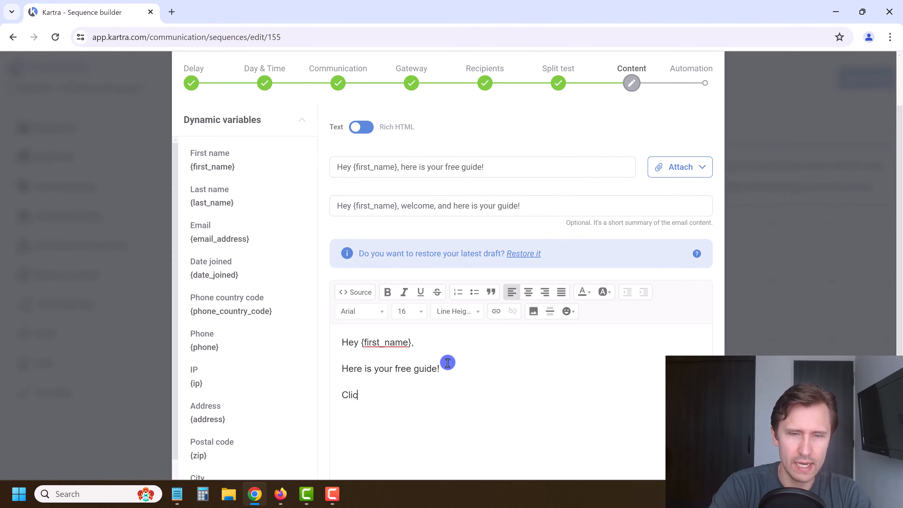
type("k here to dow")
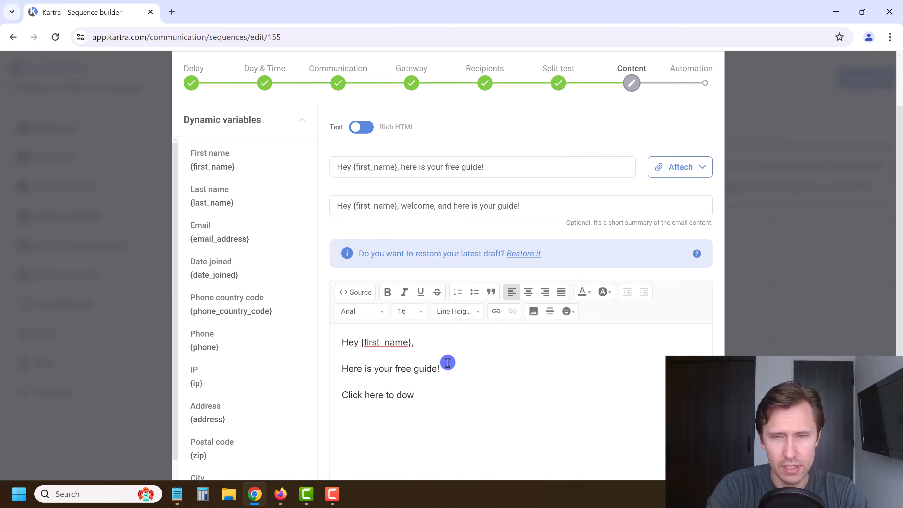
type("nload it.")
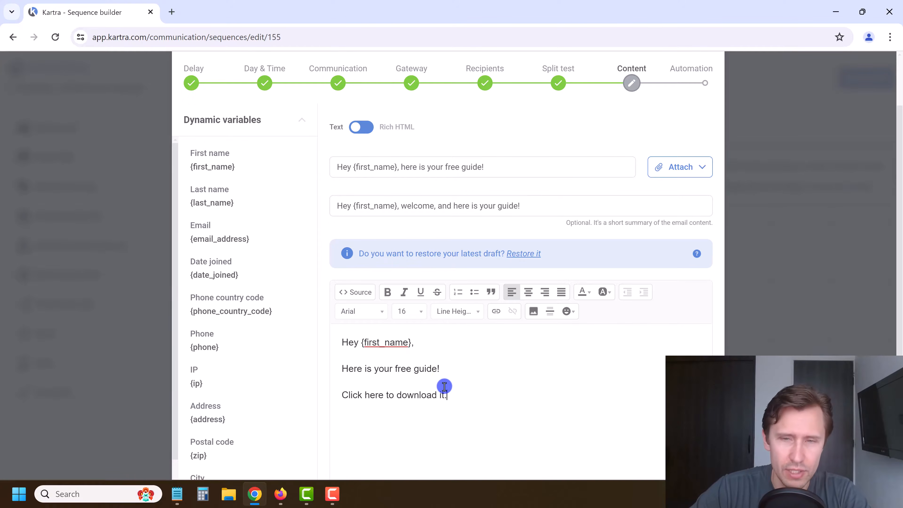
scroll(445, 356, "down", 2)
left_click_drag(453, 335, 339, 338)
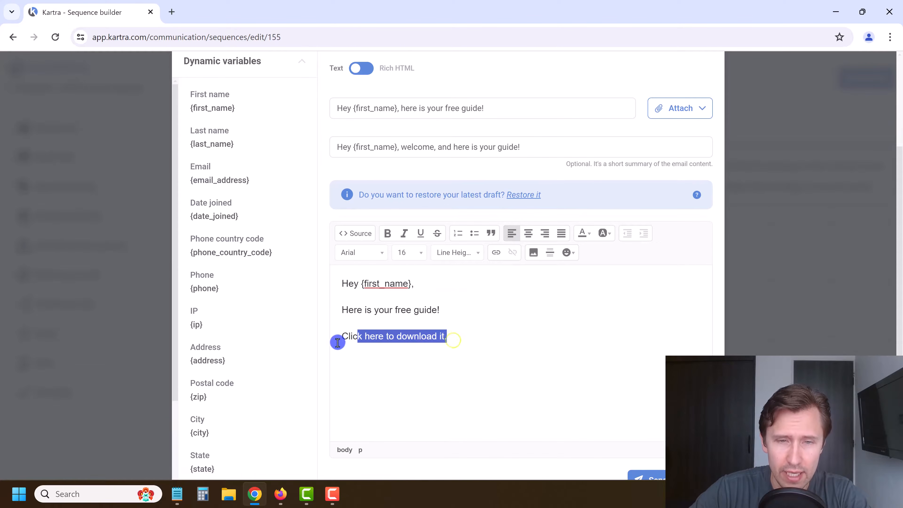
left_click(492, 253)
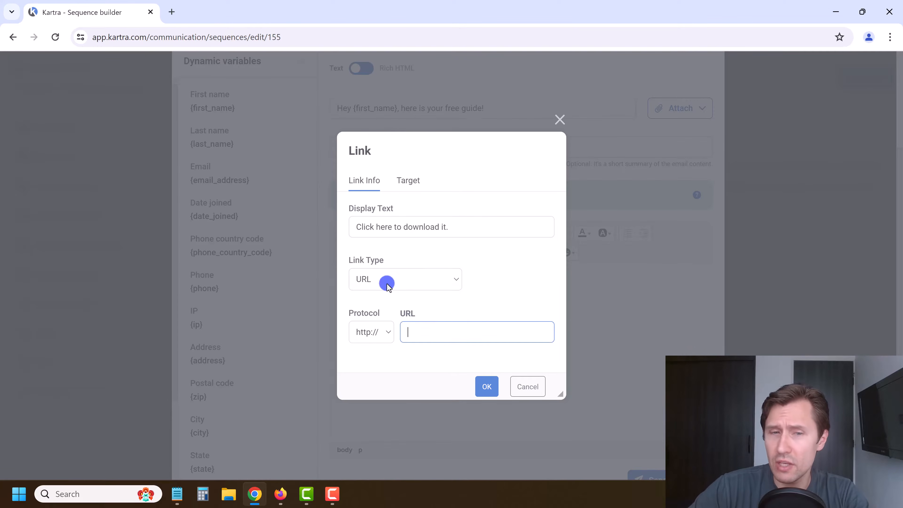
left_click(371, 279)
left_click(385, 298)
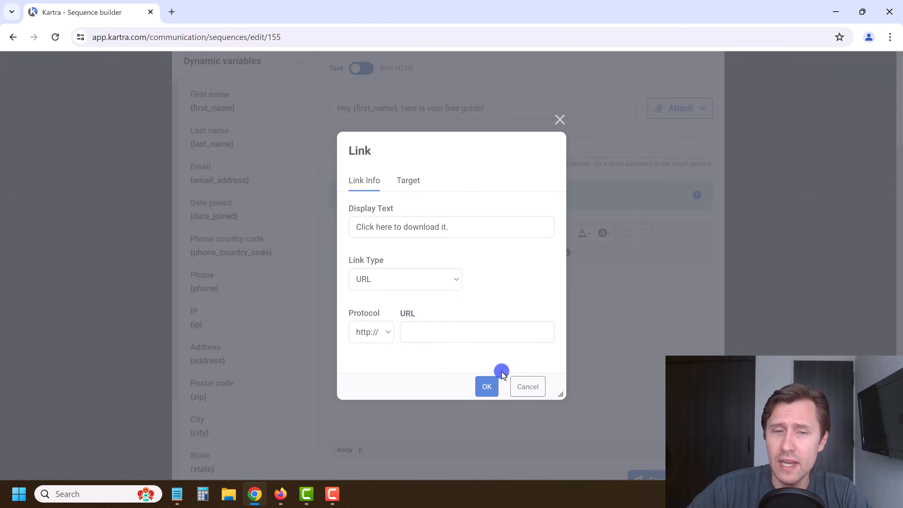
left_click(528, 385)
left_click(444, 338)
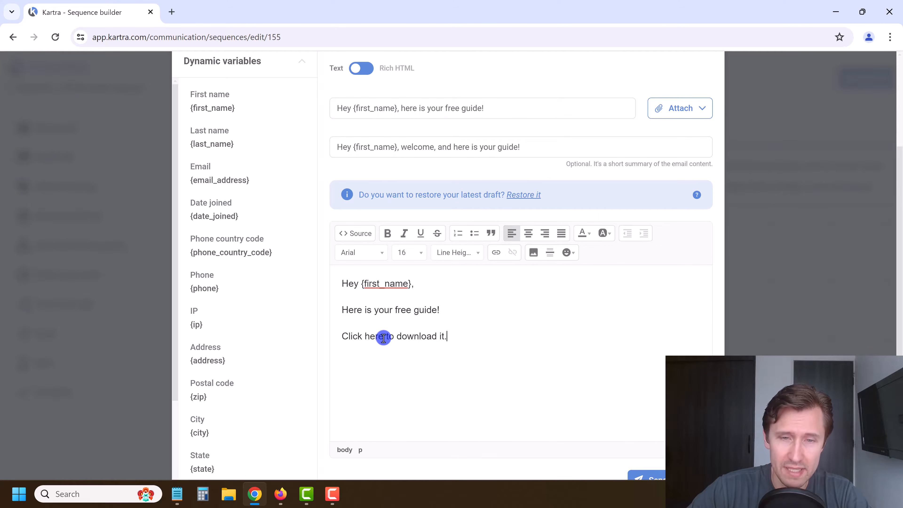
left_click_drag(383, 337, 341, 336)
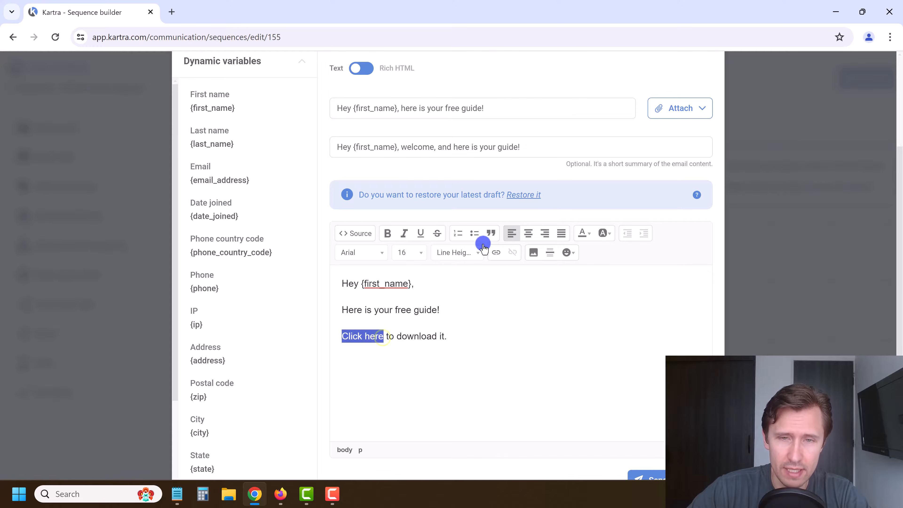
left_click(495, 250)
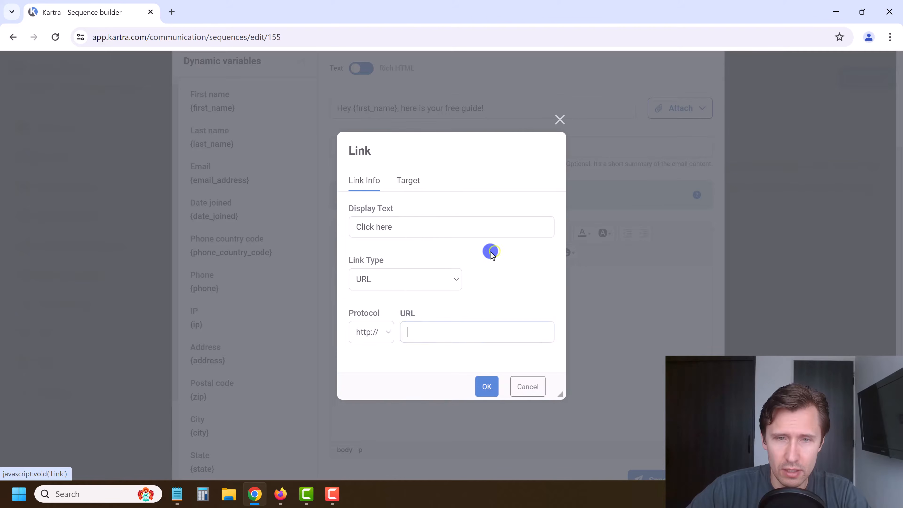
left_click(386, 332)
left_click(372, 356)
left_click(434, 335)
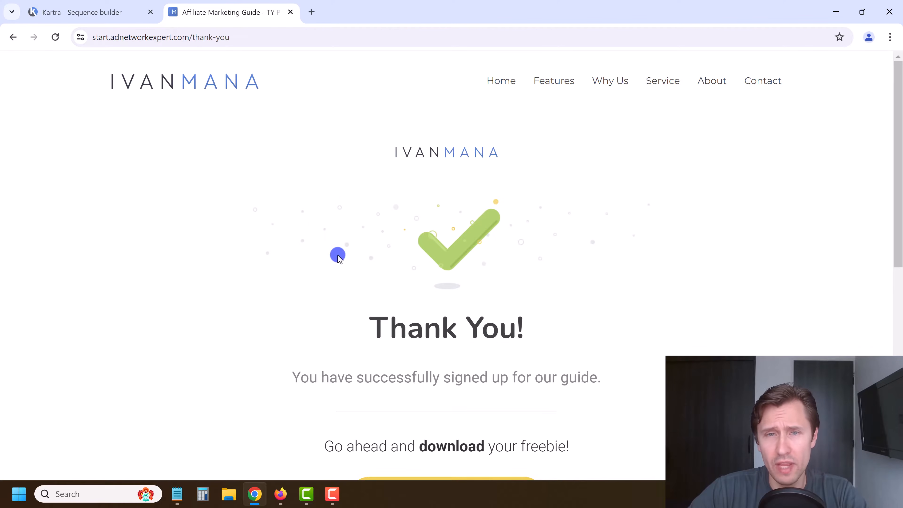
Copy the thank-you page's address, enter start.adnetworkexpert.com/thank-you as the link URL and confirm the link
scroll(317, 178, "down", 3)
scroll(391, 263, "down", 3)
scroll(446, 294, "up", 6)
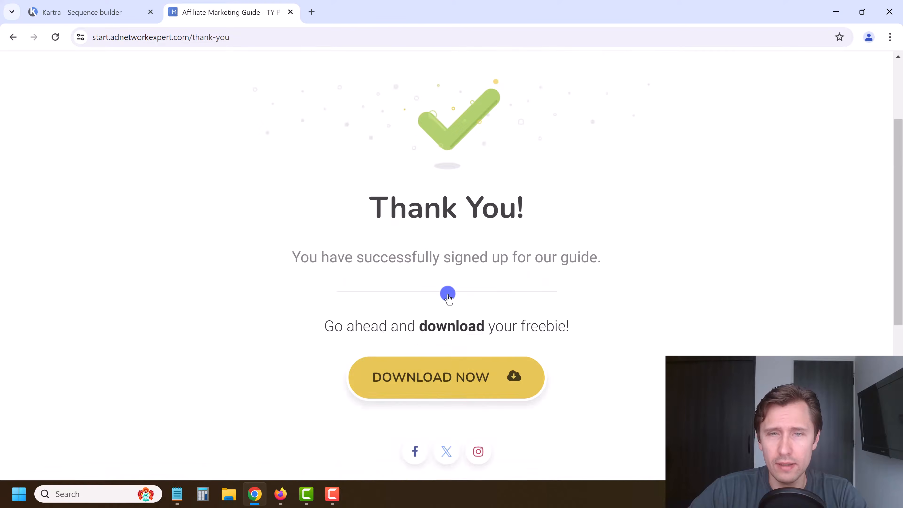
left_click(201, 36)
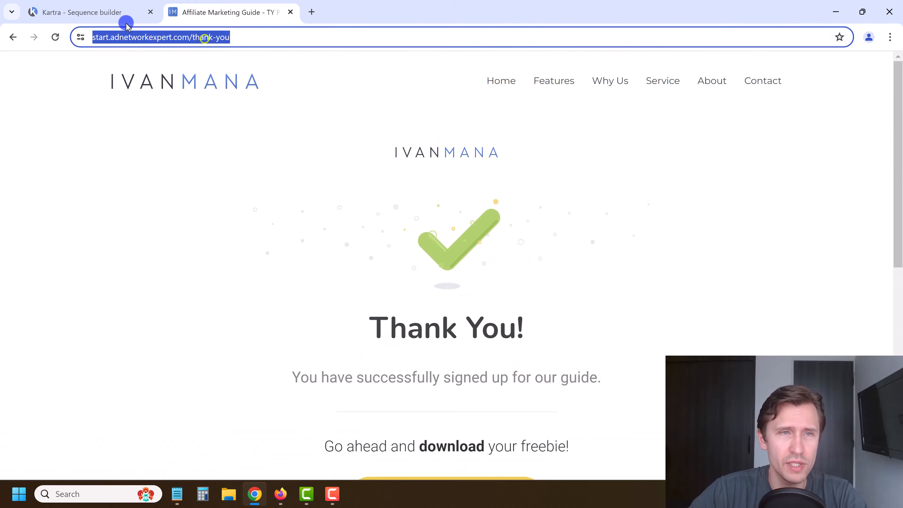
left_click(121, 13)
left_click(455, 331)
type("start.ivanmanareport.com/thank-you")
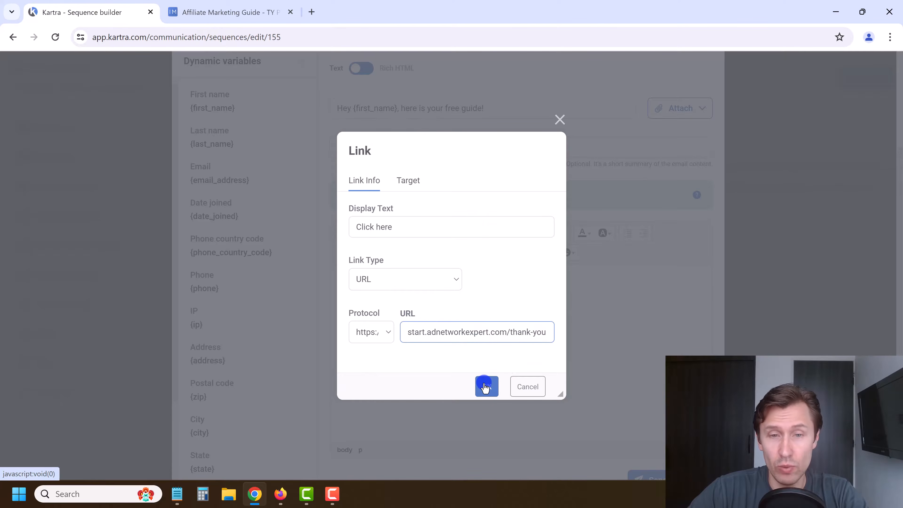
left_click(487, 387)
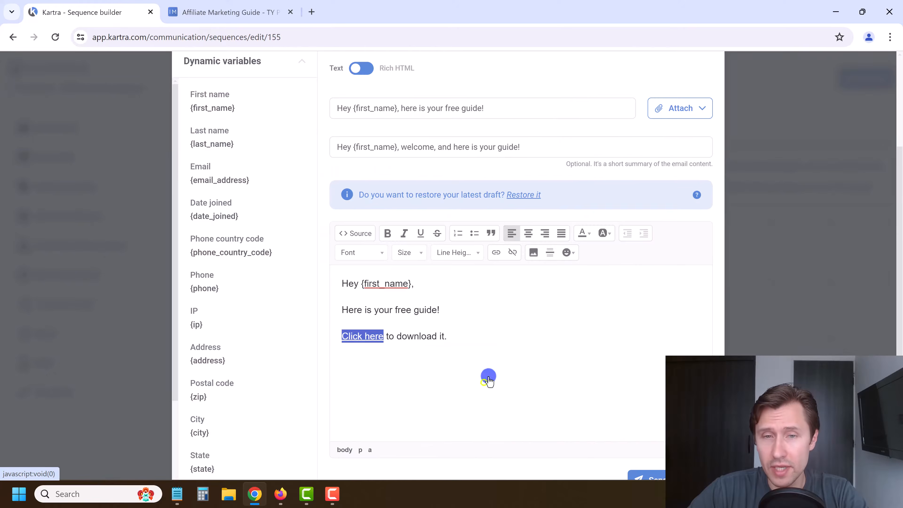
Add paragraphs describing the guide's 55 pages of affiliate marketing content and announcing more helpful emails with tips and suggestions over the next few weeks
left_click(688, 116)
left_click(440, 322)
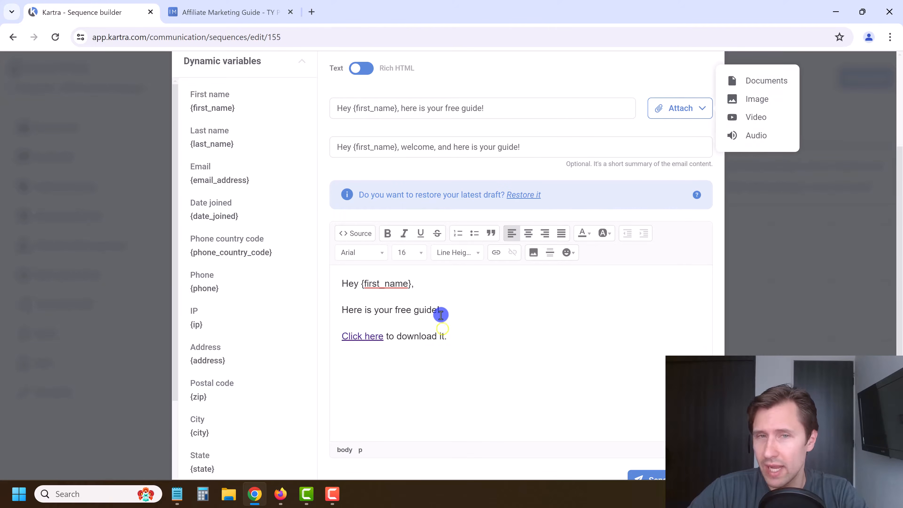
left_click(461, 341)
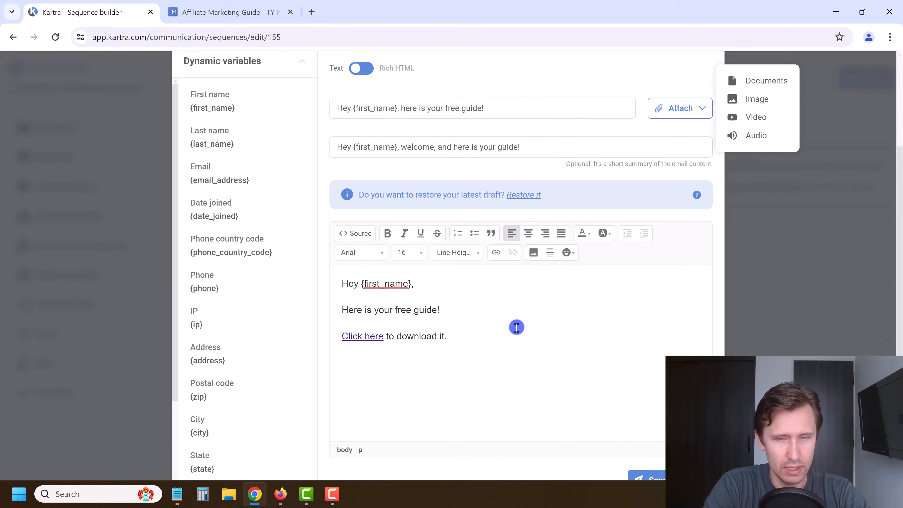
type("It contains")
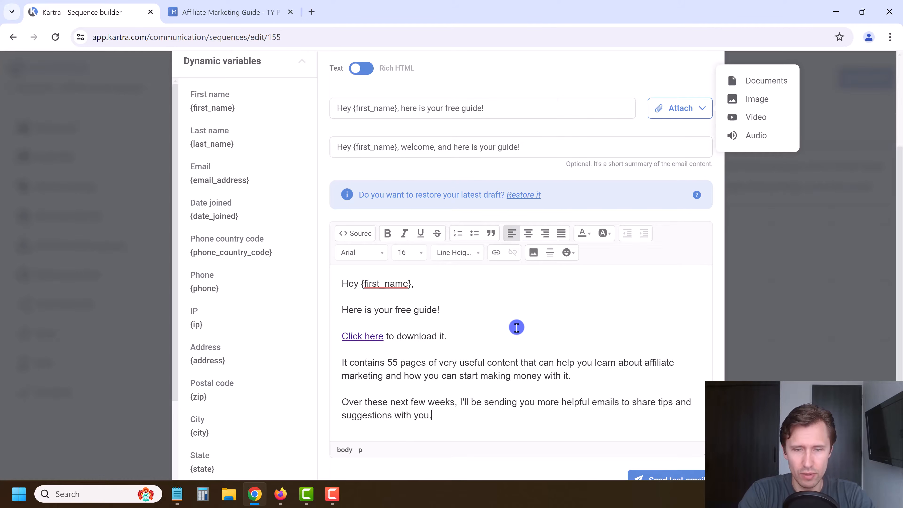
End the email with the sign-off "So stay tuned," and the sender's name on the line directly beneath it
key("Return")
type("So stay tuned")
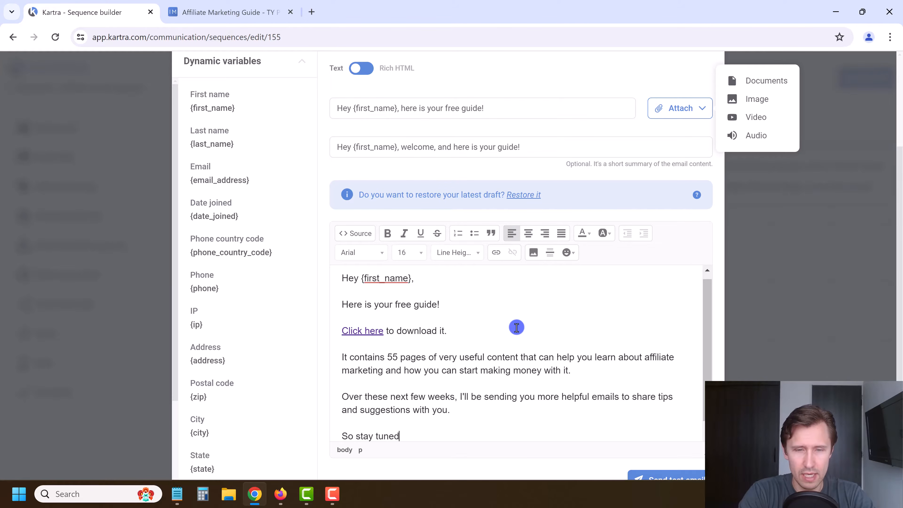
type(",")
key("shift+Return")
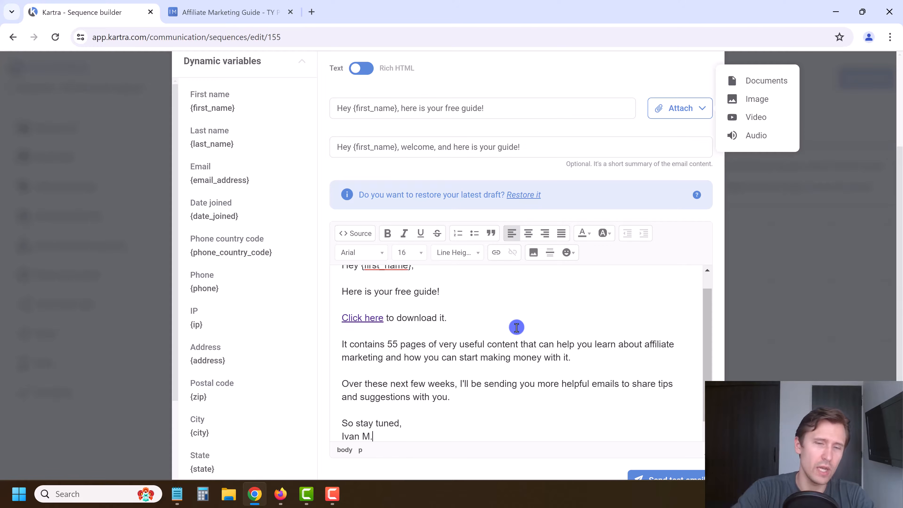
Highlight the sender's name in the signature with a Vivid Yellow background
scroll(512, 338, "down", 1)
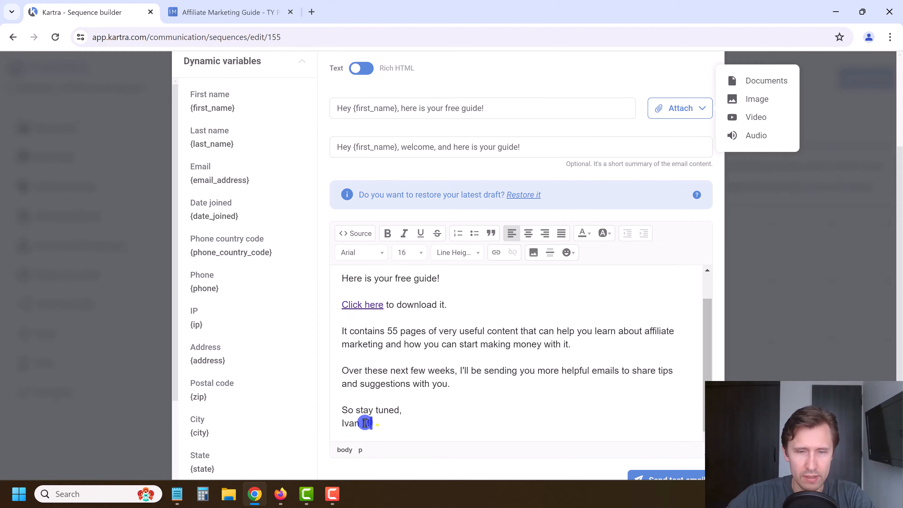
left_click_drag(365, 423, 342, 423)
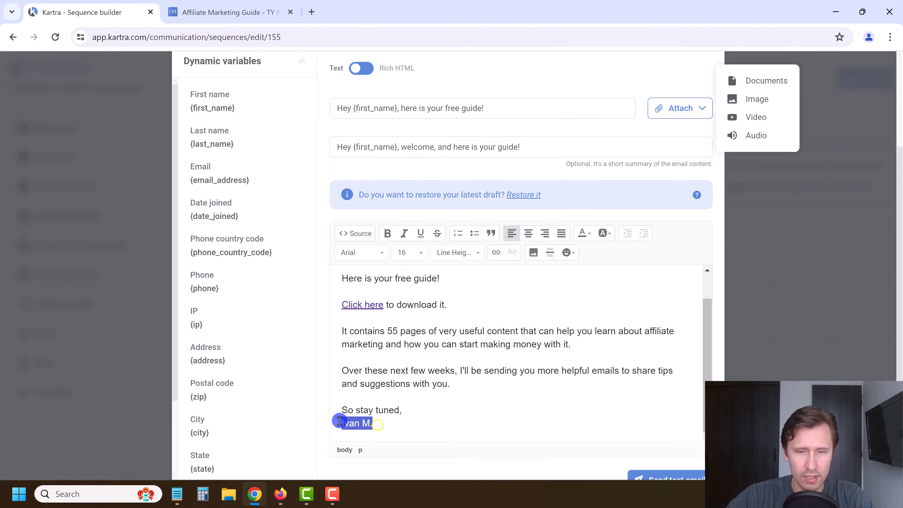
left_click(605, 236)
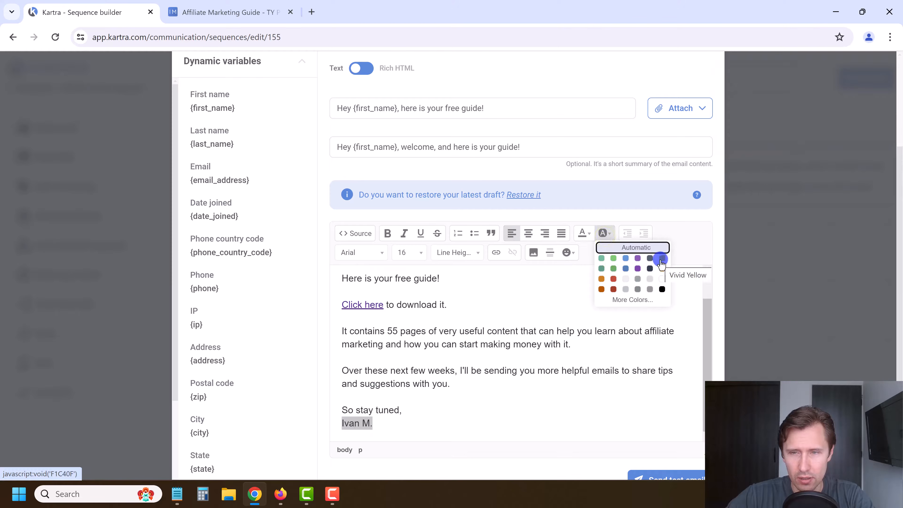
left_click(661, 261)
left_click(452, 385)
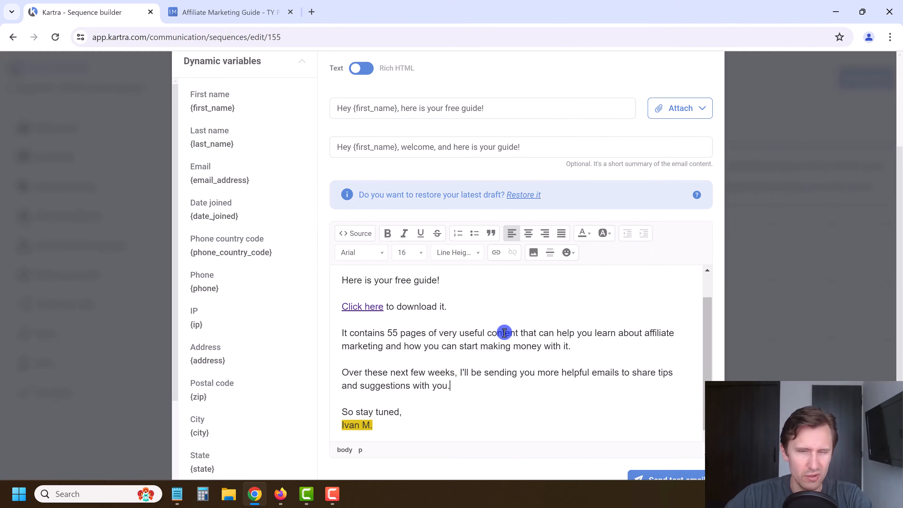
Check the finished welcome email body, accept the content and continue to the email step's automation settings
scroll(504, 333, "up", 1)
scroll(500, 337, "down", 1)
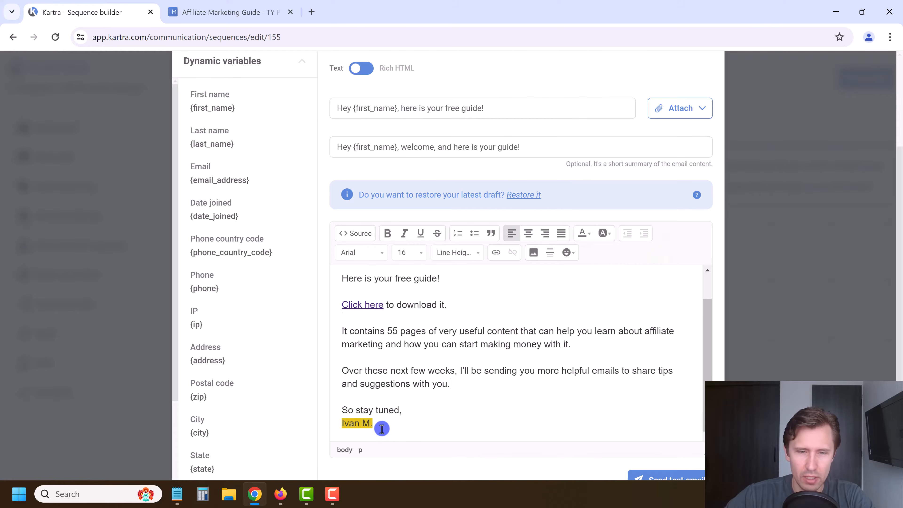
scroll(502, 334, "up", 1)
scroll(528, 369, "down", 3)
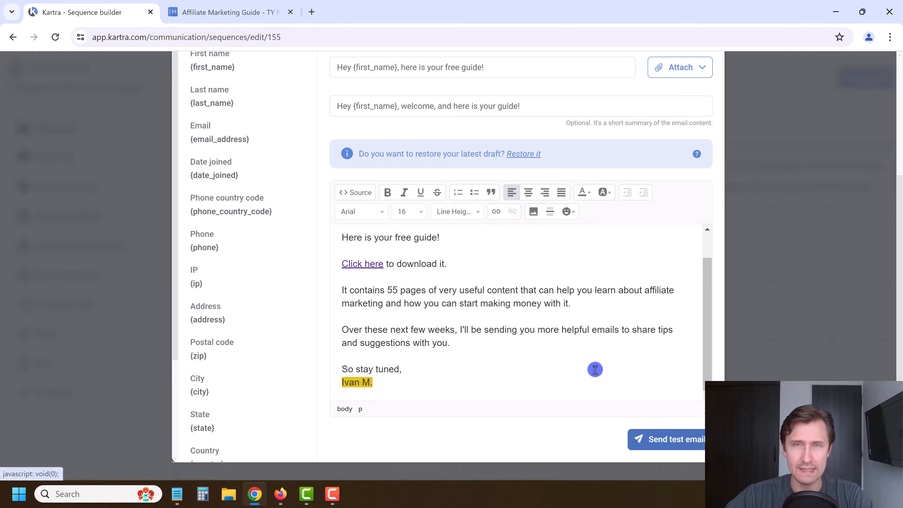
scroll(544, 182, "up", 5)
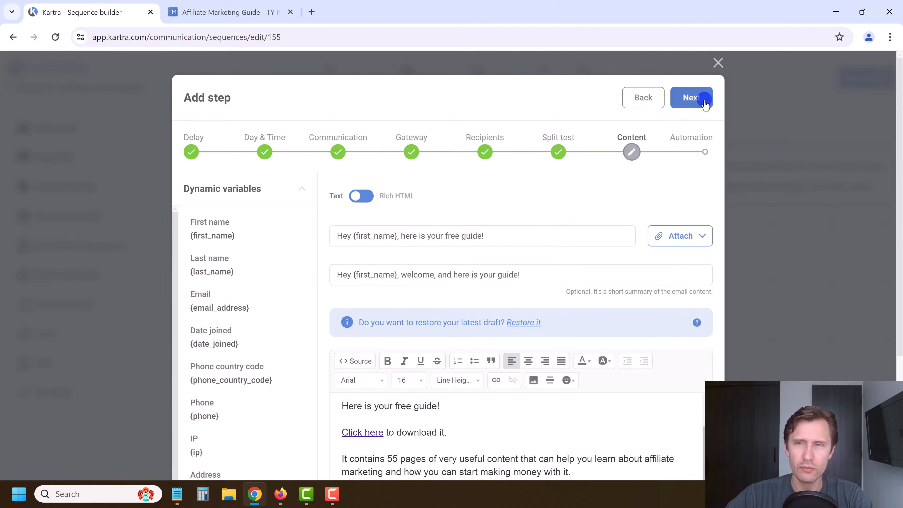
left_click(691, 98)
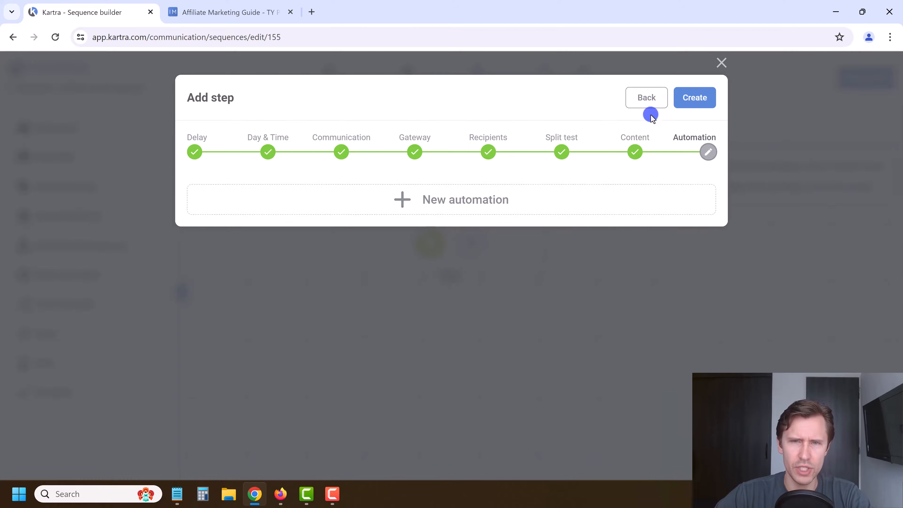
left_click(450, 203)
left_click(237, 178)
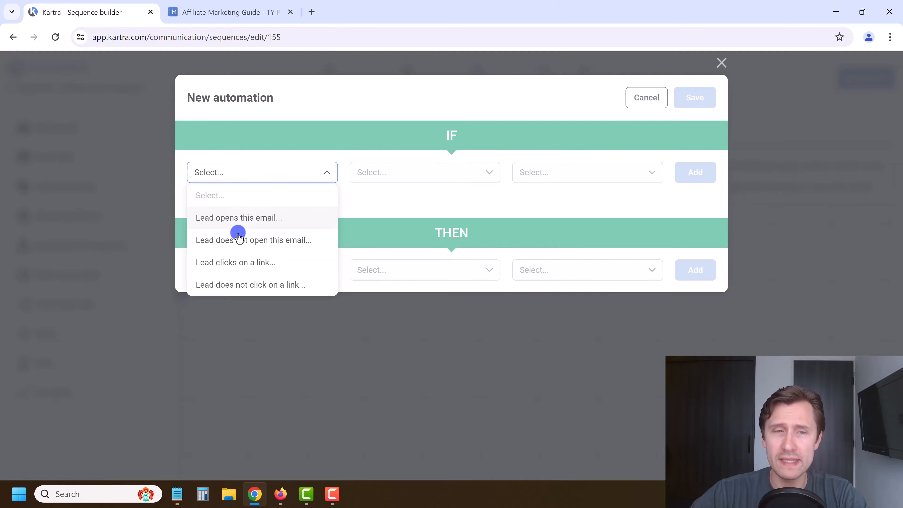
left_click(237, 263)
left_click(487, 174)
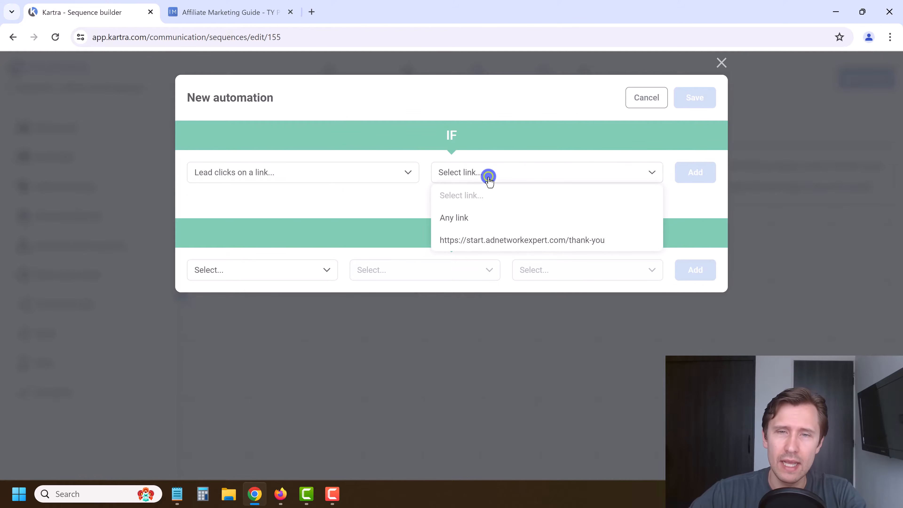
left_click(473, 246)
left_click(259, 266)
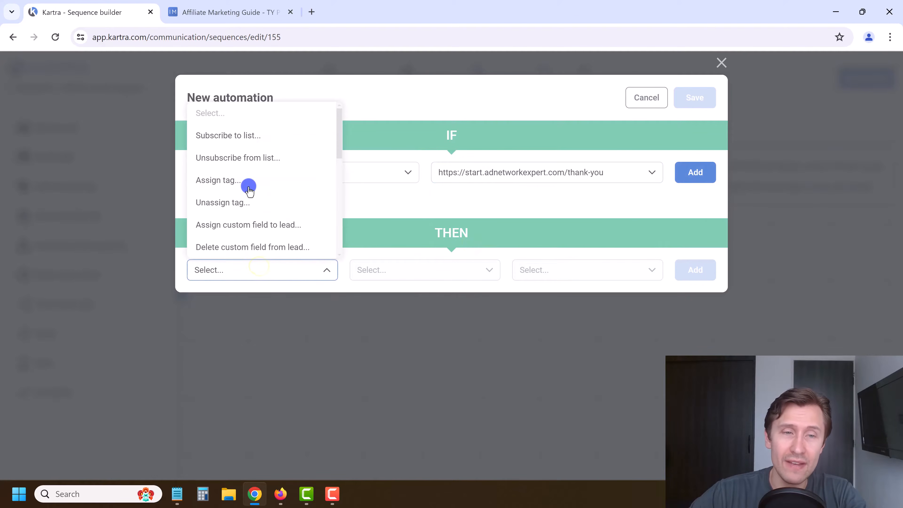
scroll(249, 190, "down", 5)
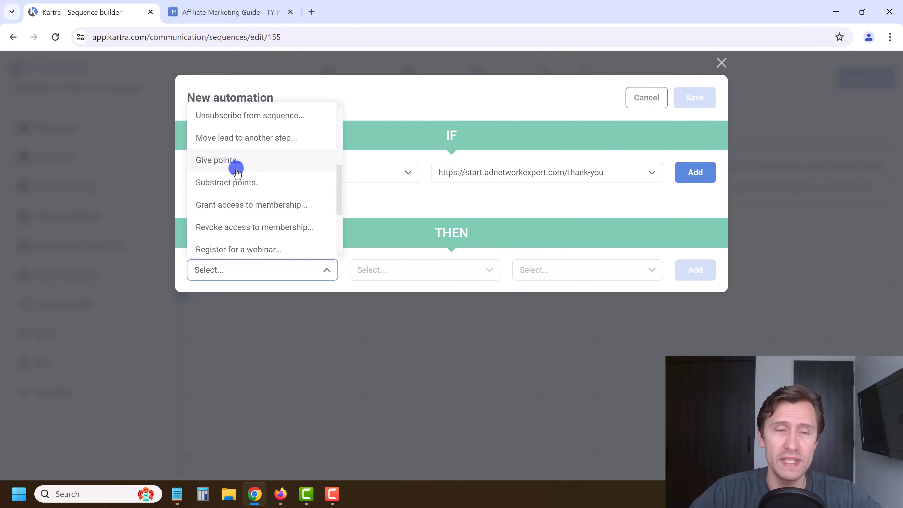
scroll(236, 173, "up", 2)
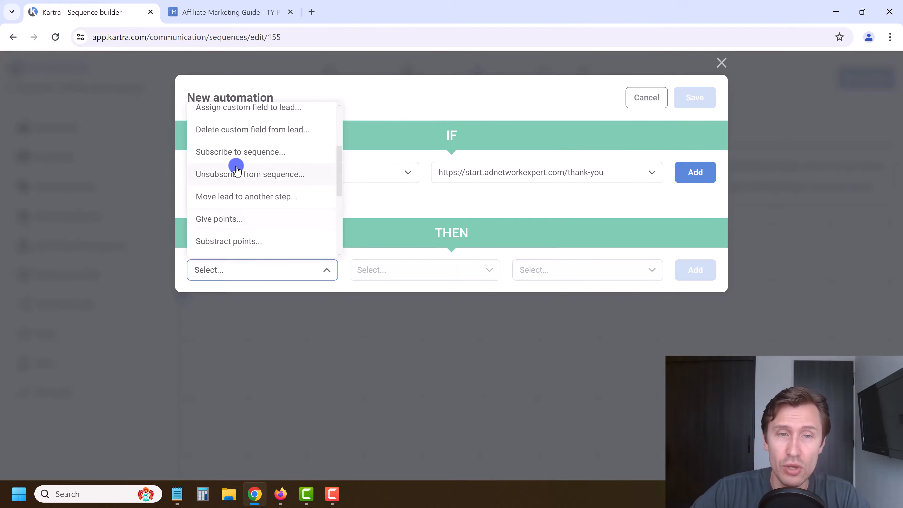
scroll(236, 171, "up", 2)
left_click(474, 204)
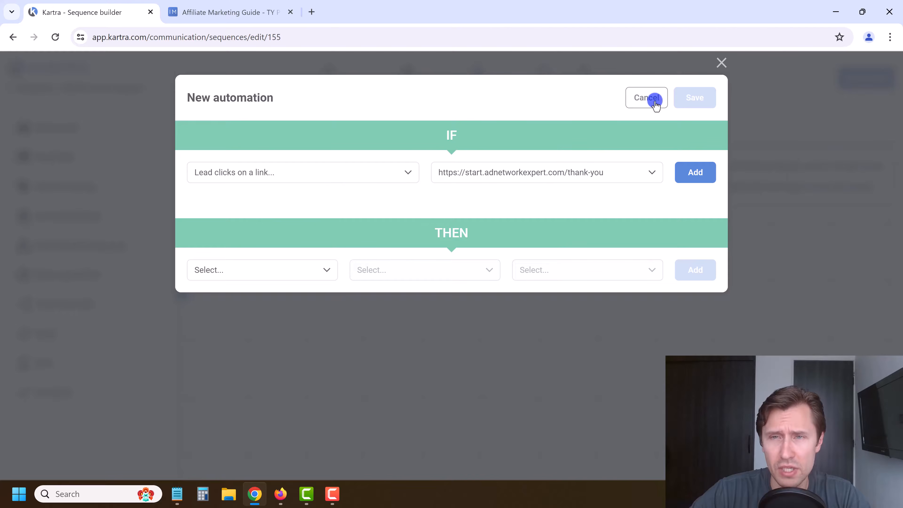
left_click(648, 99)
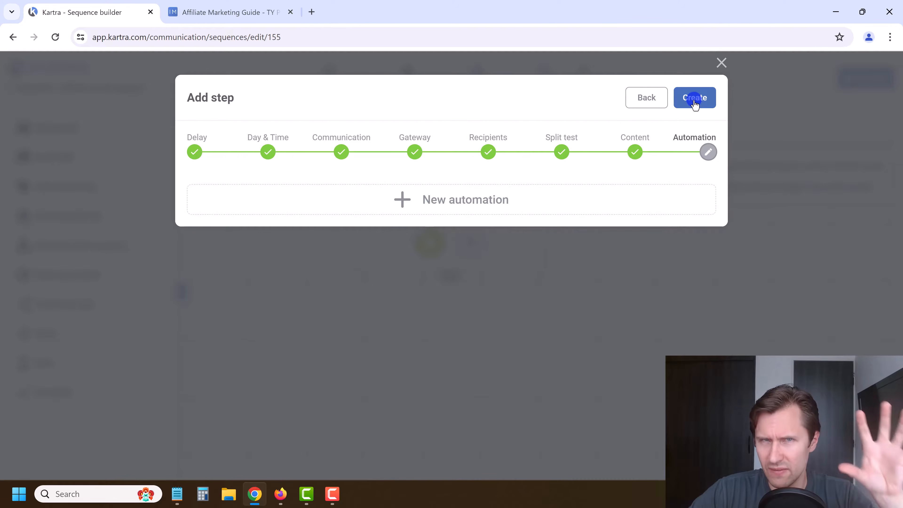
Create the welcome email step without any automation and activate it in the main sequence
left_click(695, 98)
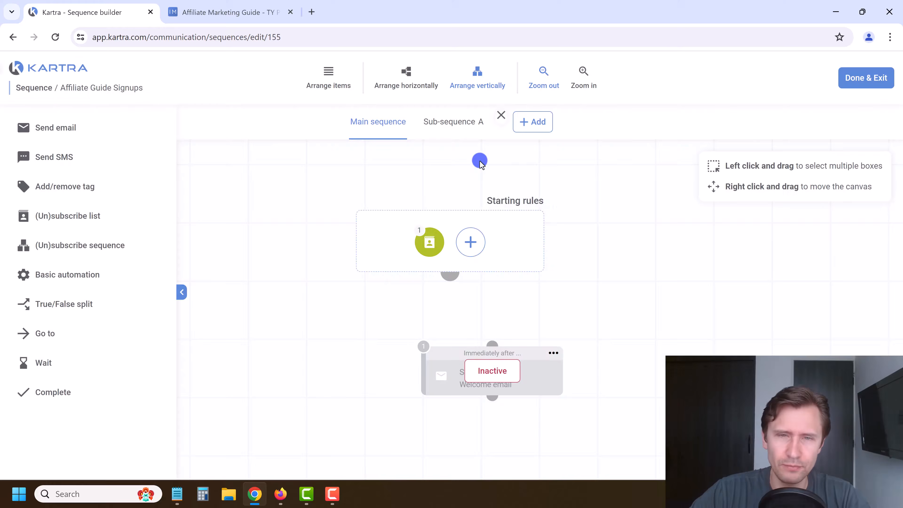
left_click(554, 351)
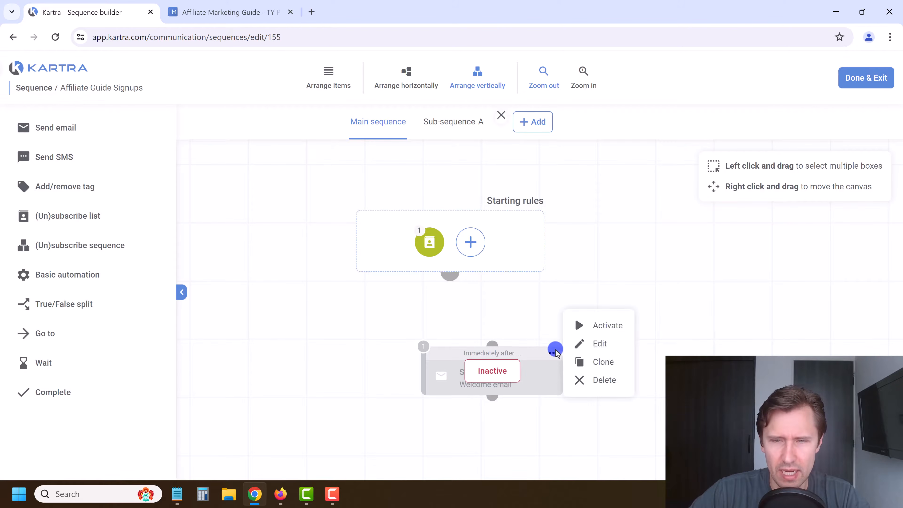
left_click(602, 331)
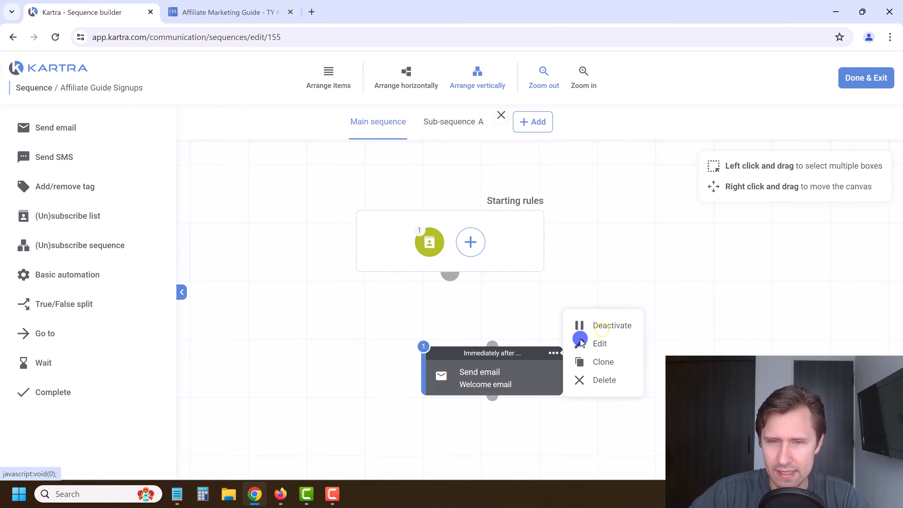
Move the Welcome email step directly beneath the starting rules so the two are connected
left_click_drag(511, 351, 471, 318)
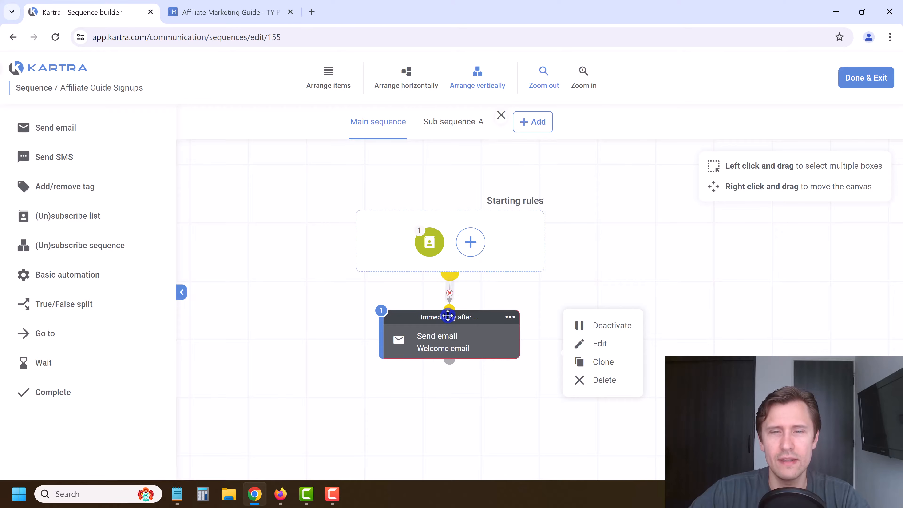
left_click(509, 316)
Review the sequence's list-based starting rule and leave it without saving changes
left_click(434, 234)
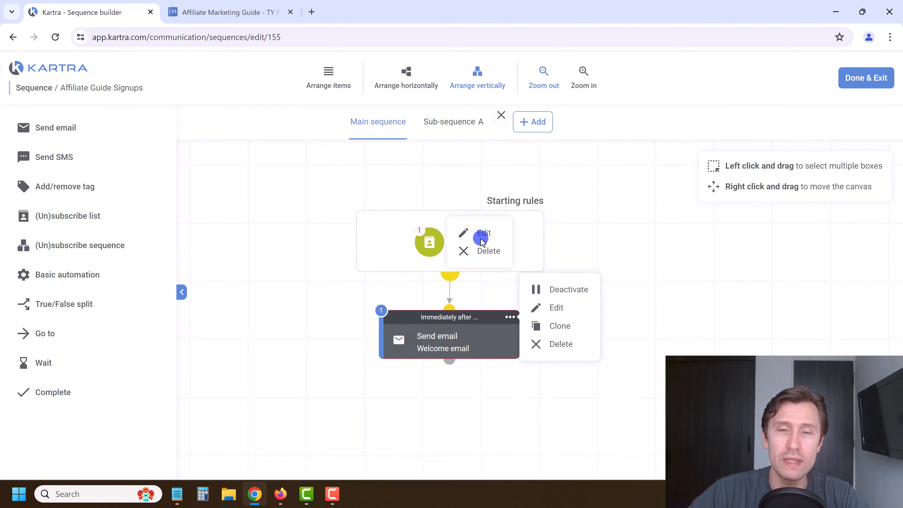
left_click(483, 241)
left_click(360, 242)
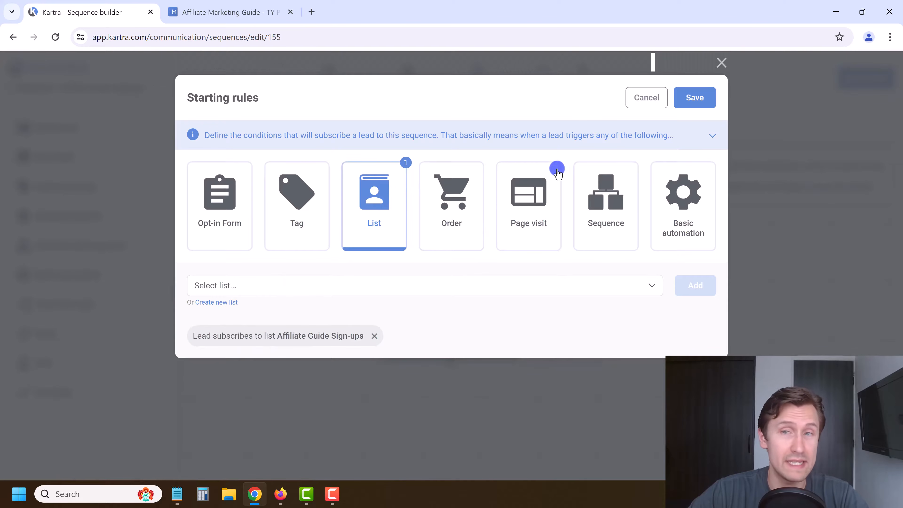
left_click(653, 98)
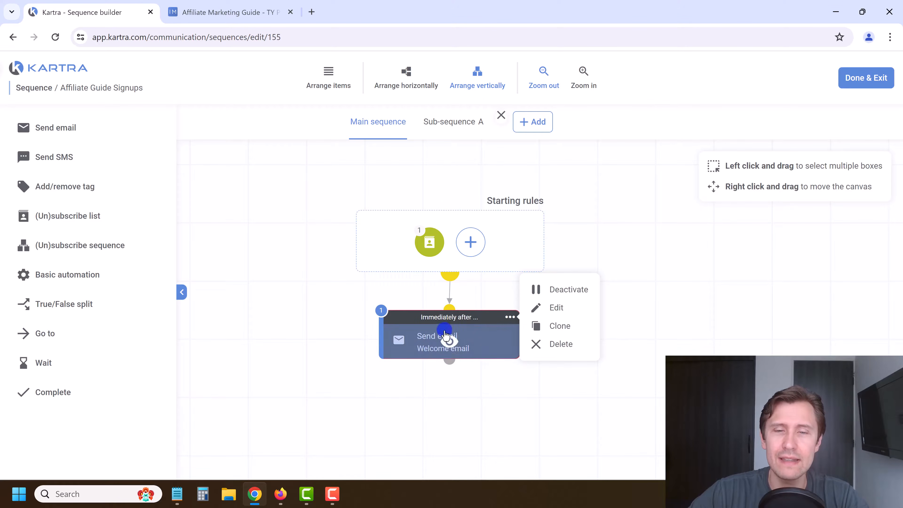
Review the Welcome email step's settings summary and preview its email content, closing both views
left_click(448, 341)
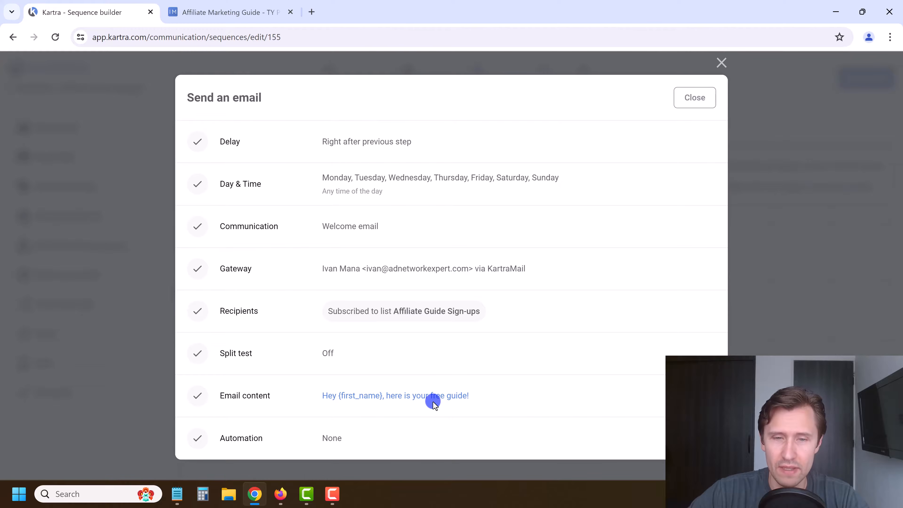
left_click(432, 397)
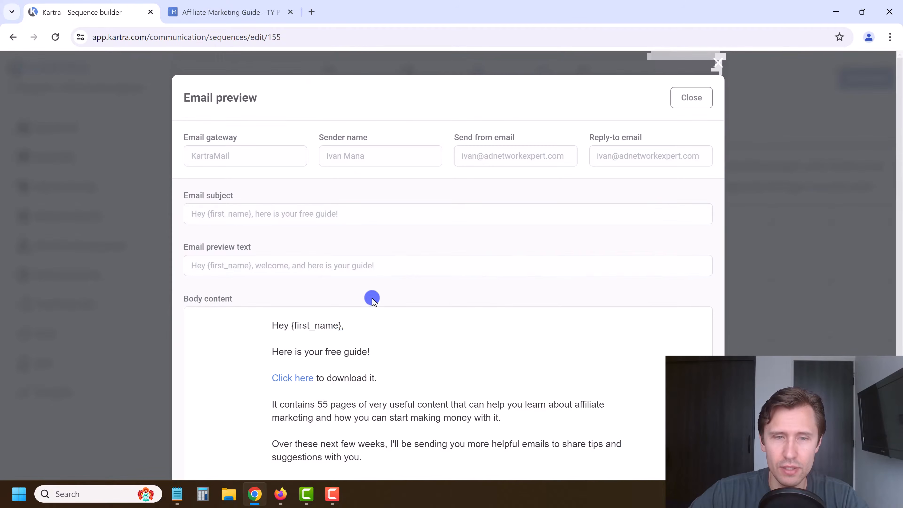
scroll(333, 342, "down", 2)
scroll(399, 333, "up", 2)
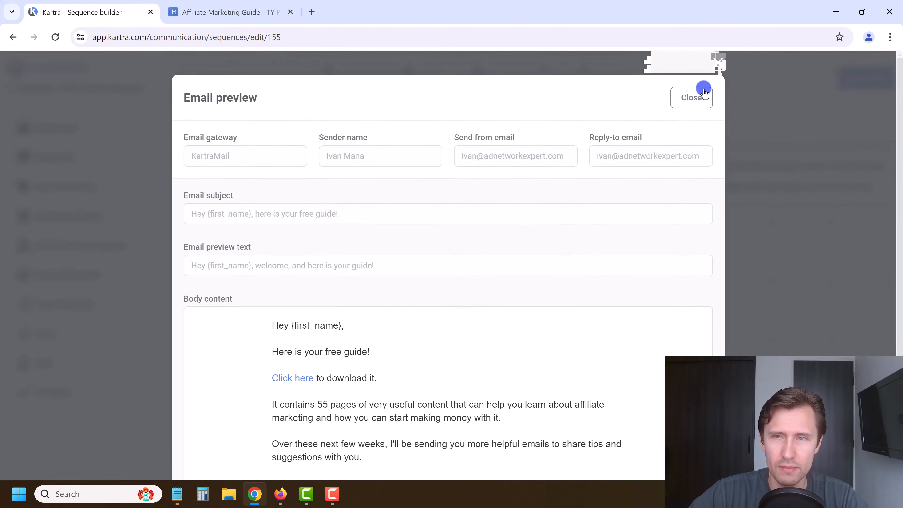
left_click(697, 102)
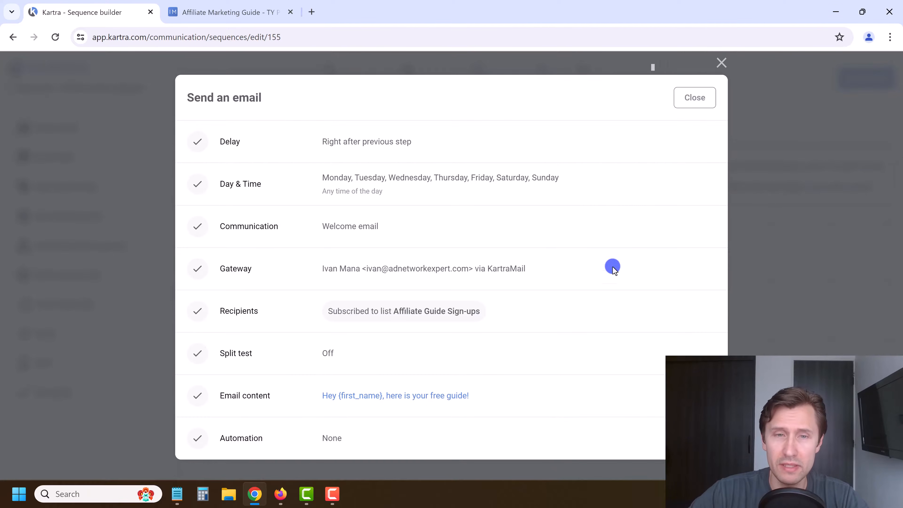
left_click(689, 96)
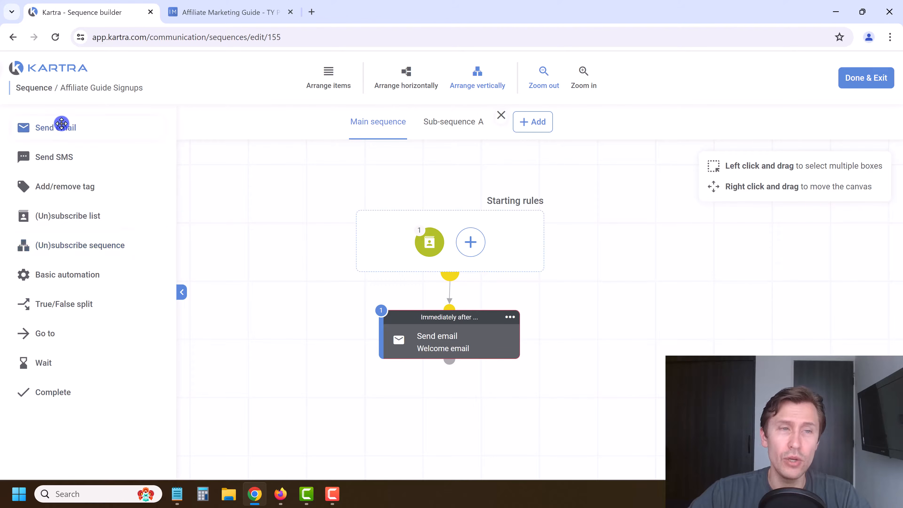
mouse_move(429, 343)
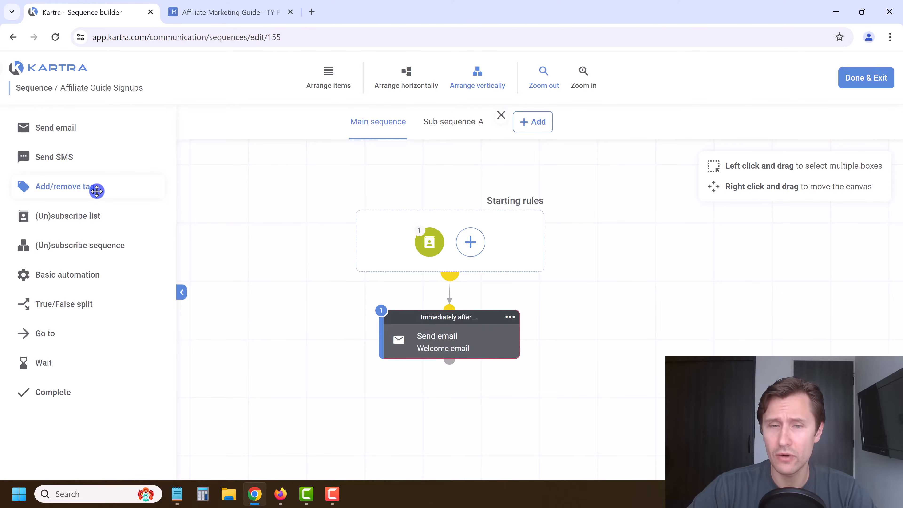
mouse_move(452, 321)
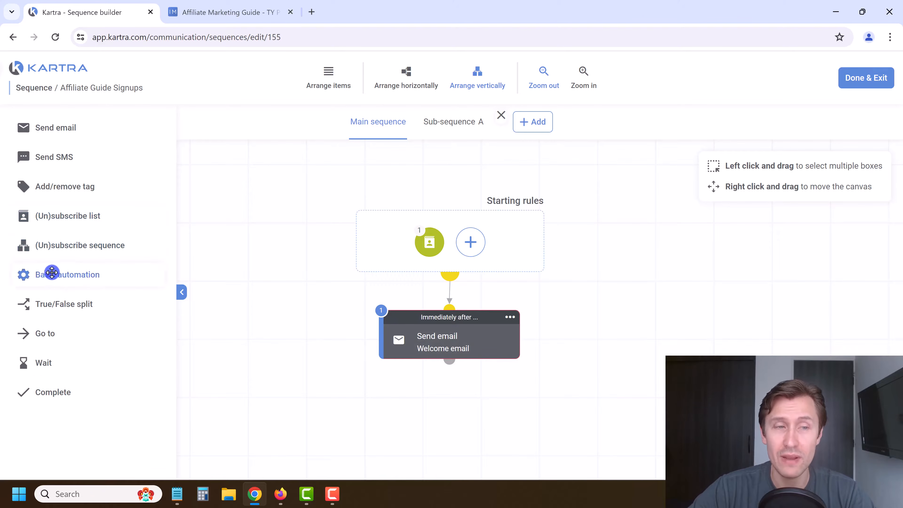
left_click_drag(51, 273, 629, 311)
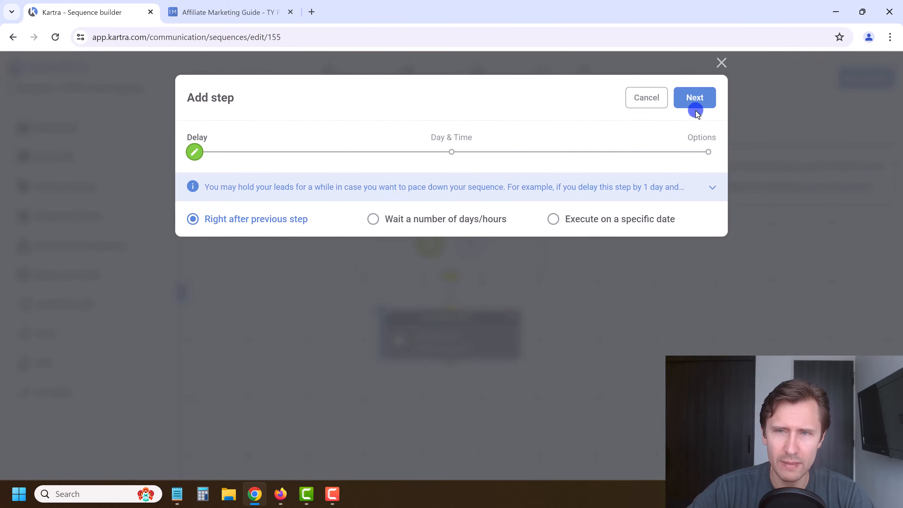
left_click(692, 100)
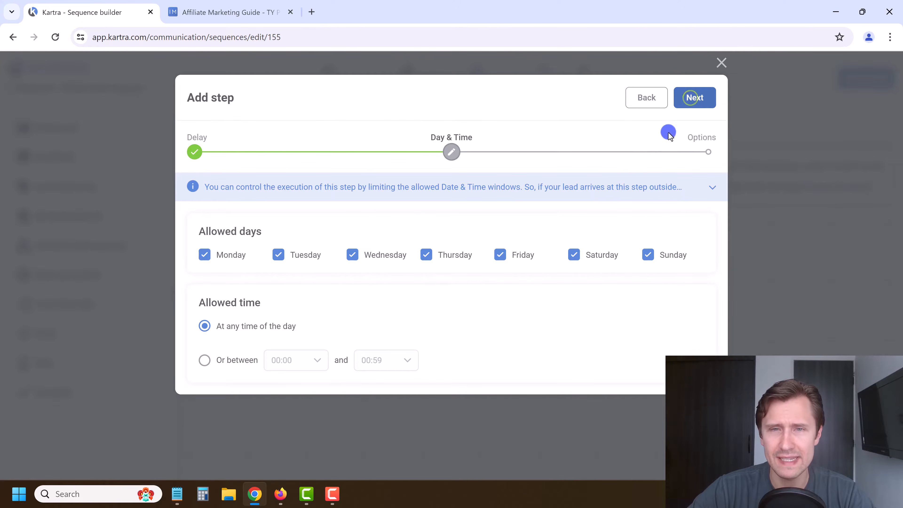
left_click(695, 98)
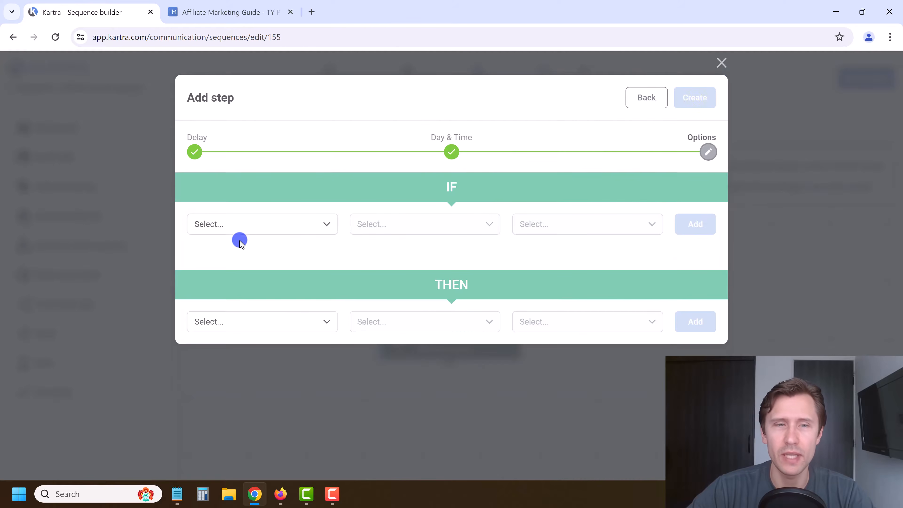
left_click(257, 231)
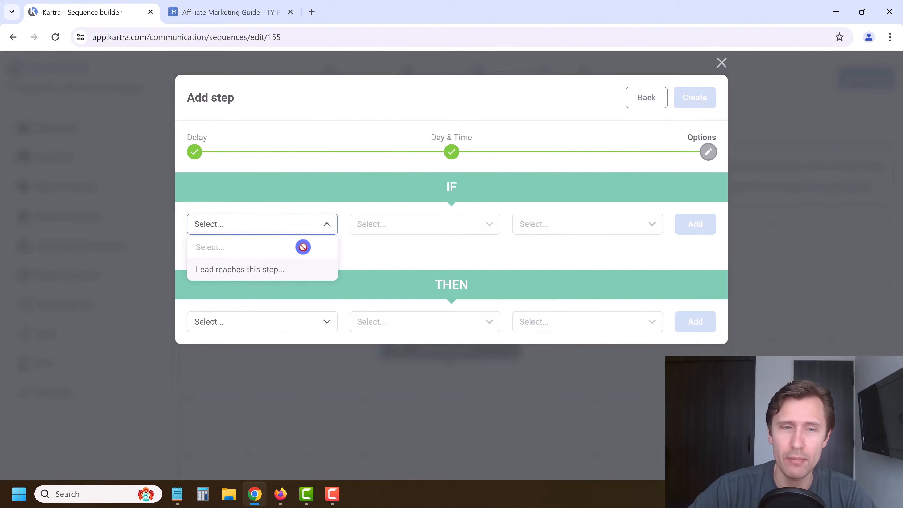
left_click(259, 275)
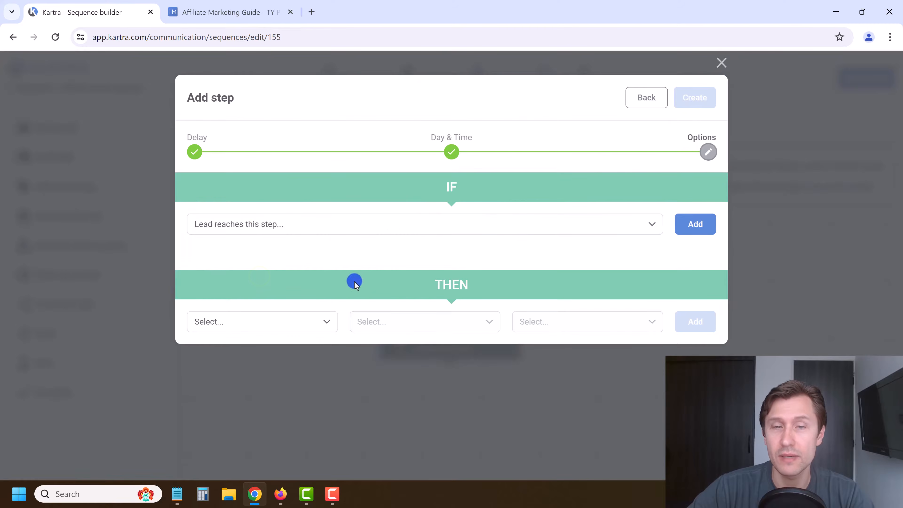
left_click(269, 320)
left_click(388, 252)
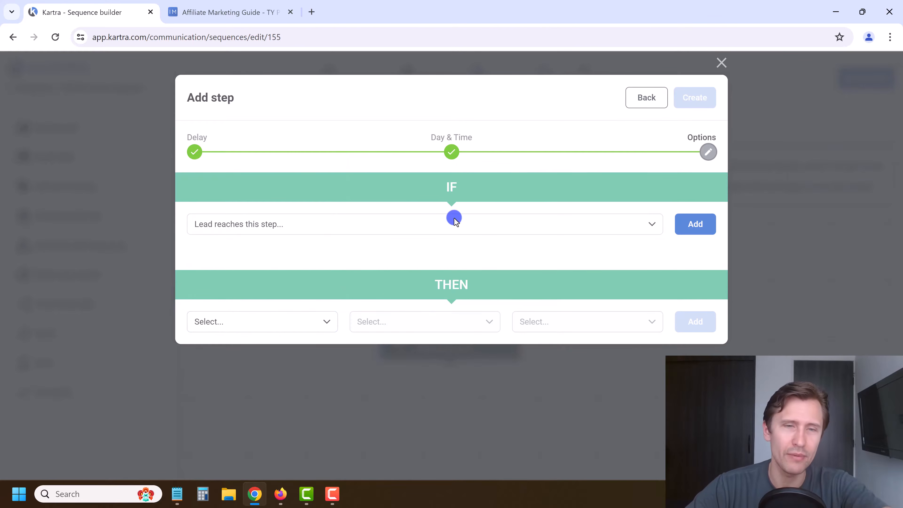
left_click(234, 322)
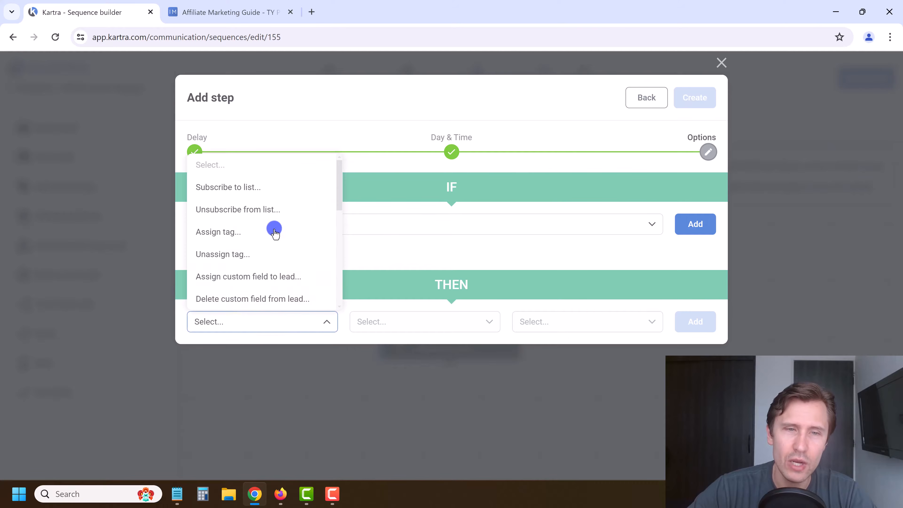
scroll(248, 242, "down", 5)
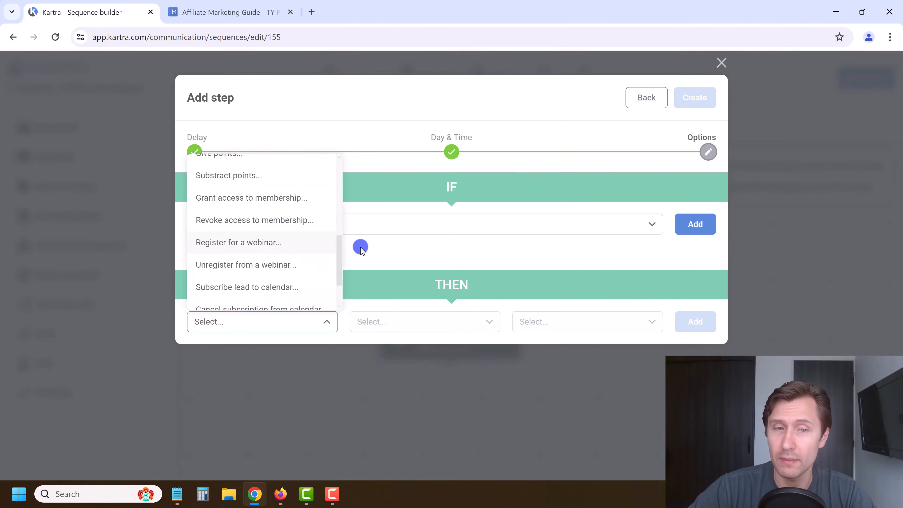
left_click(477, 253)
left_click(631, 102)
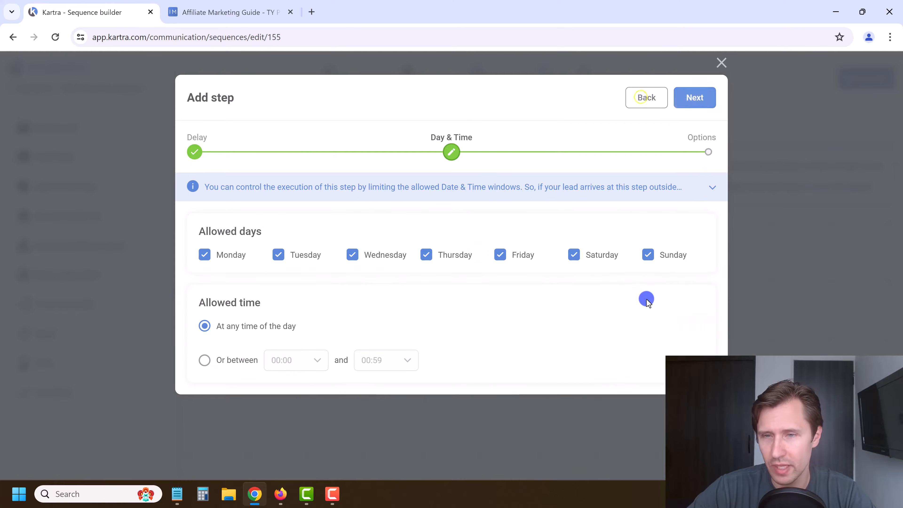
left_click(655, 105)
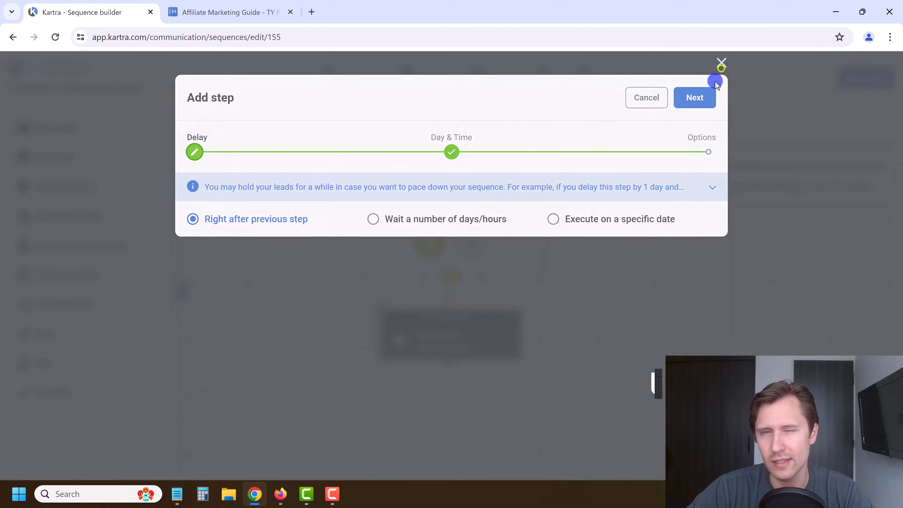
Start a True/False split step with default delay and timing, and browse the available split conditions
left_click(721, 67)
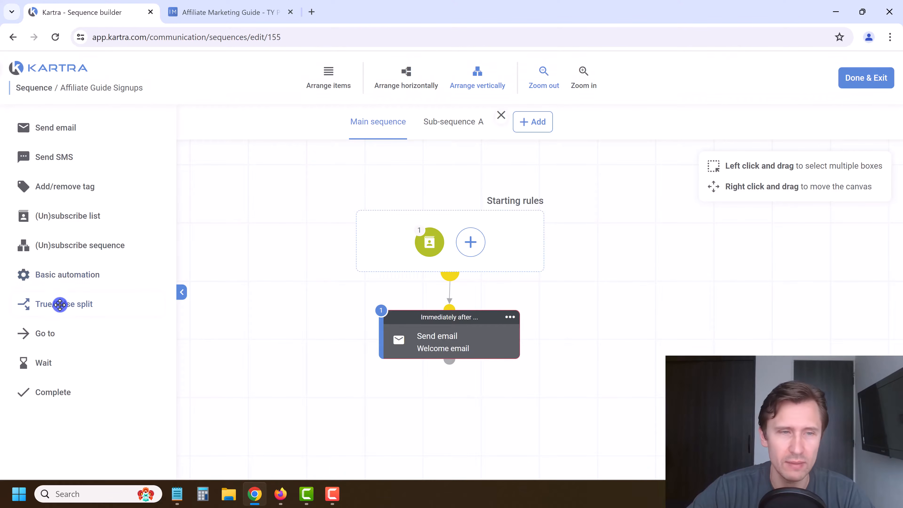
left_click_drag(96, 297, 634, 324)
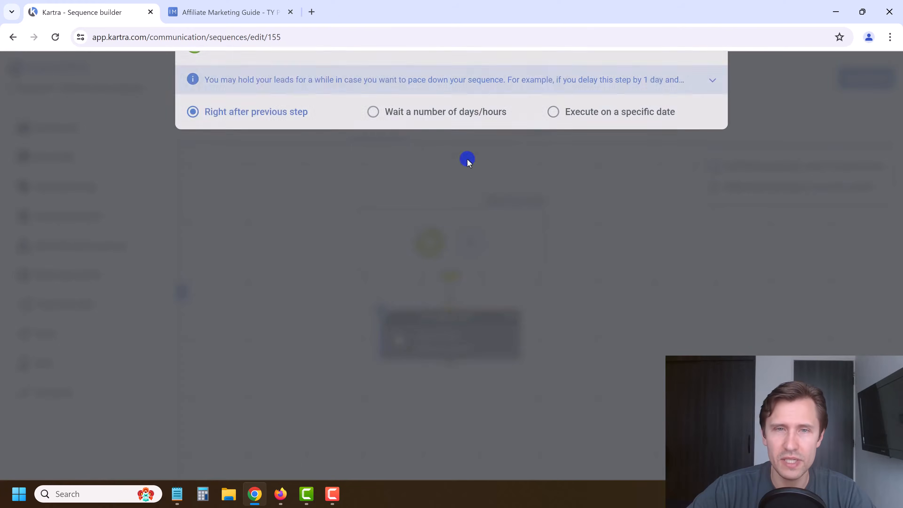
left_click(715, 94)
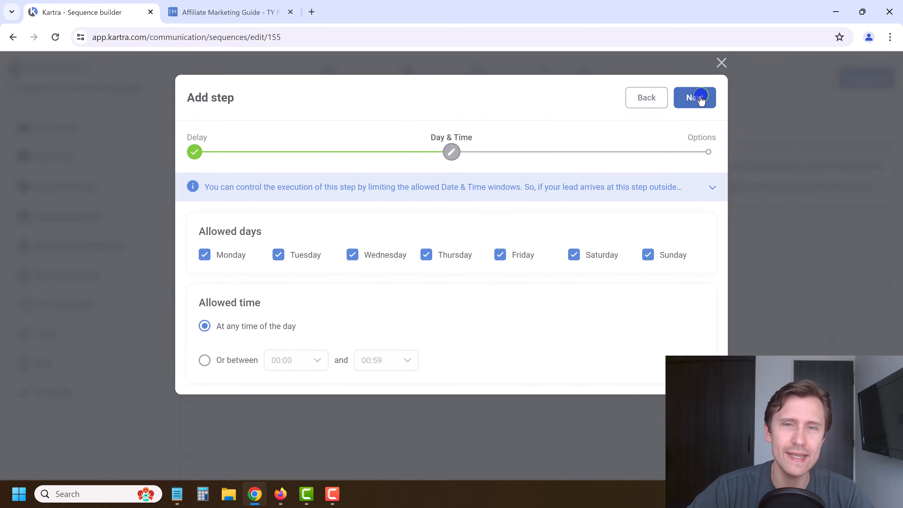
left_click(699, 99)
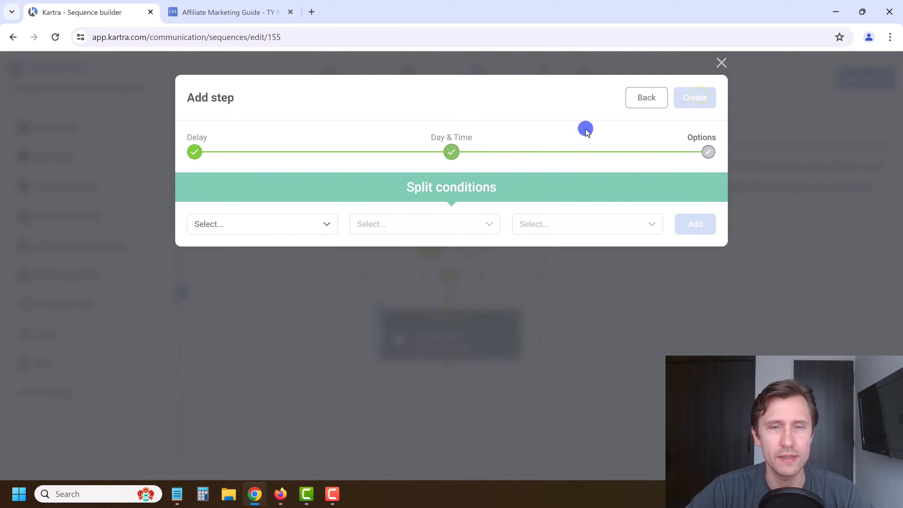
left_click(225, 228)
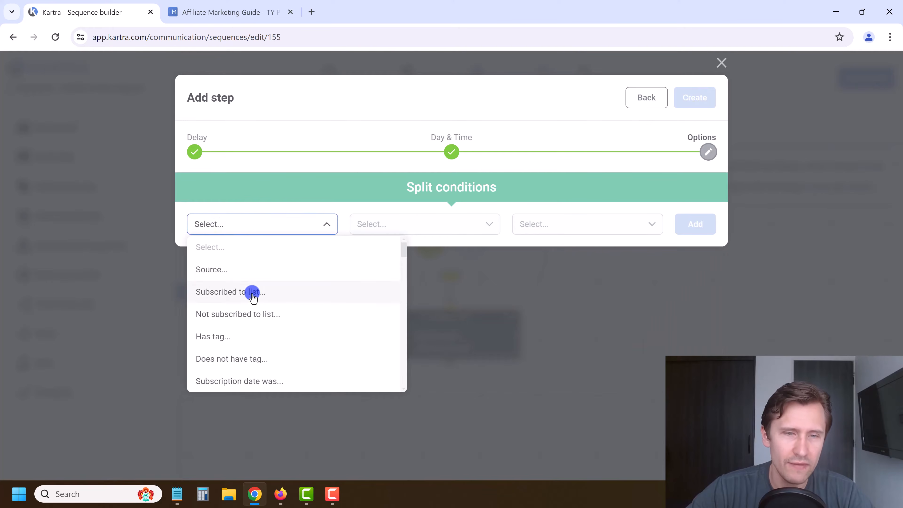
scroll(254, 301, "down", 2)
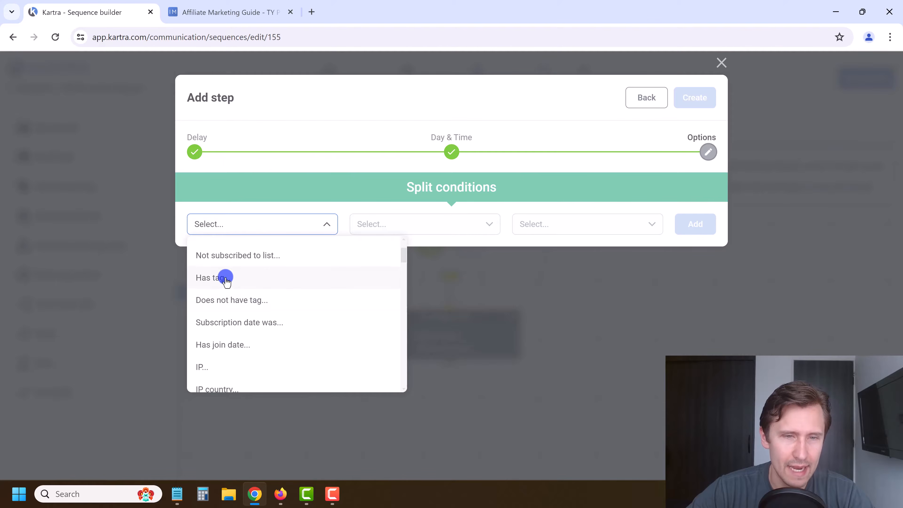
scroll(226, 281, "down", 8)
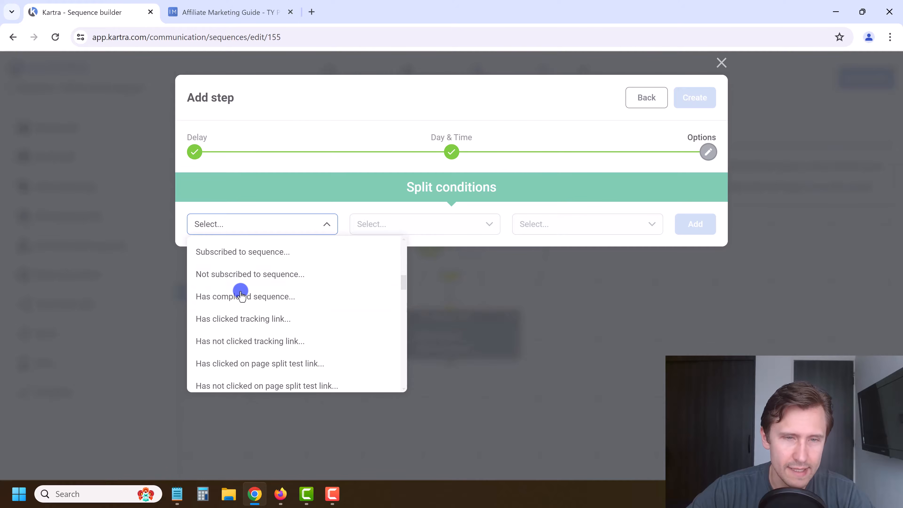
scroll(240, 294, "down", 2)
scroll(253, 284, "up", 1)
scroll(254, 284, "down", 1)
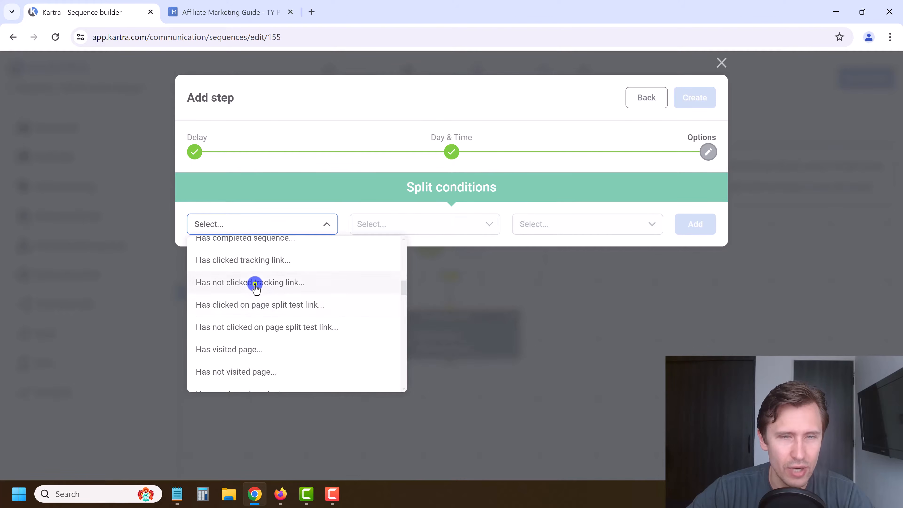
Set the split condition to leads who have clicked any tracking link and create the True/False split step
left_click(255, 283)
left_click(257, 224)
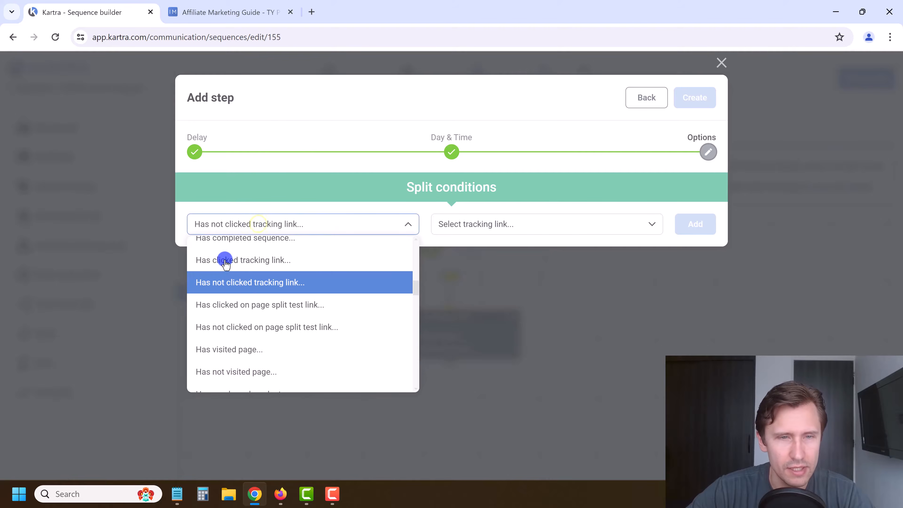
left_click(225, 260)
left_click(481, 225)
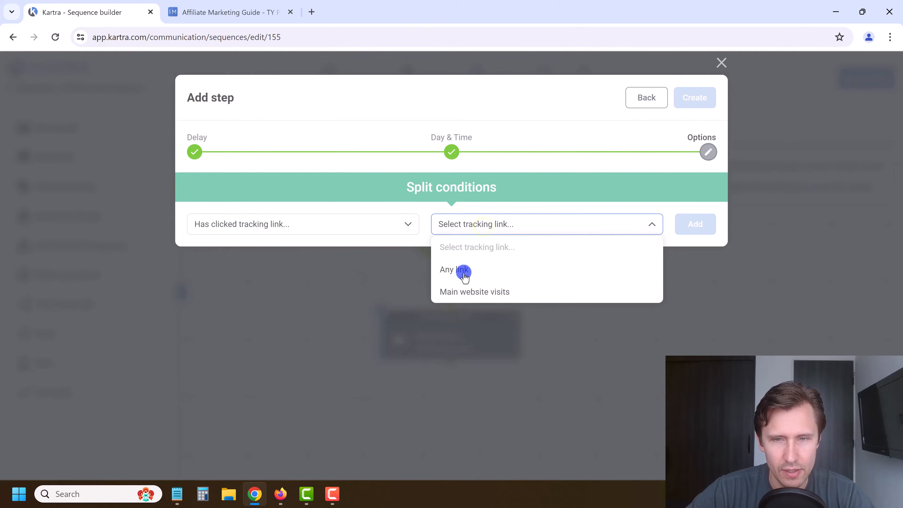
left_click(462, 271)
left_click(713, 214)
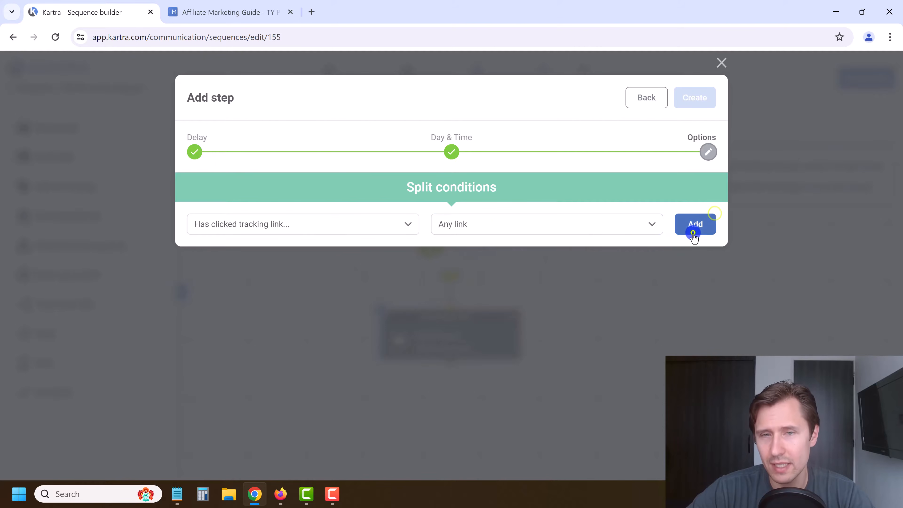
left_click(681, 101)
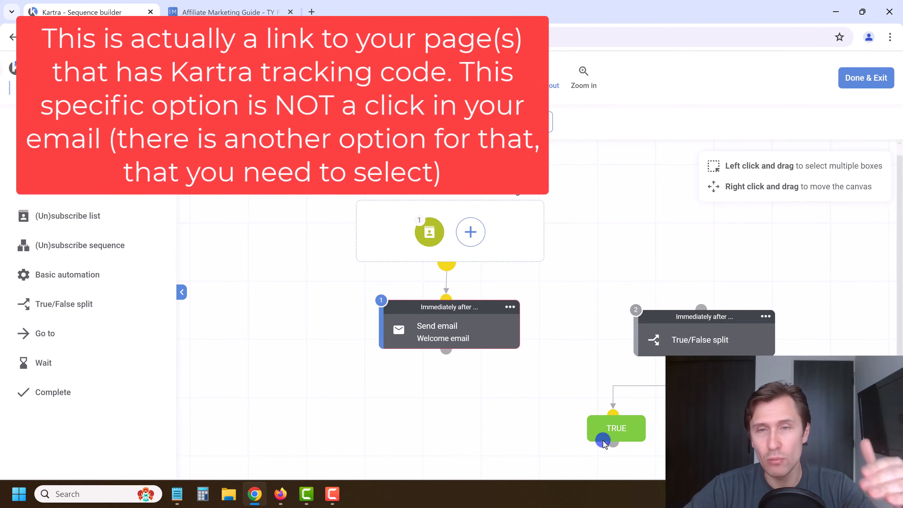
Delete the True/False split step from the main sequence
left_click(544, 78)
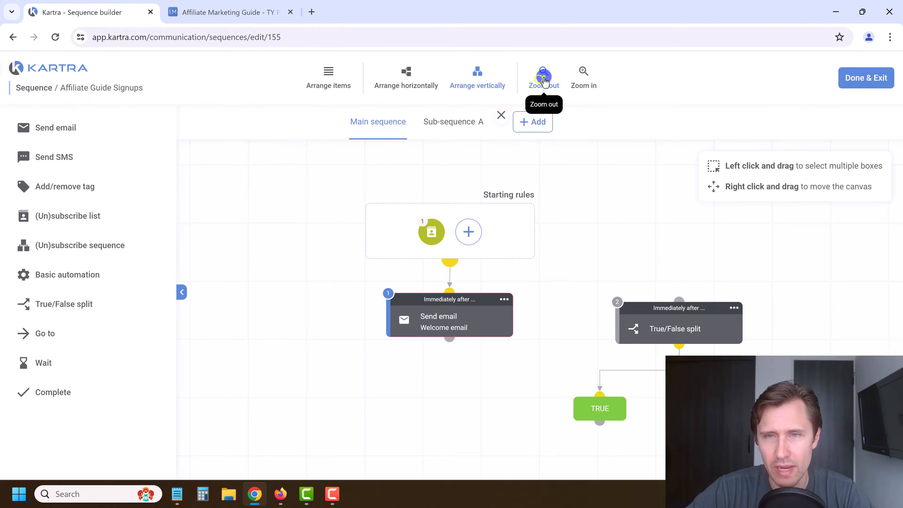
left_click(544, 79)
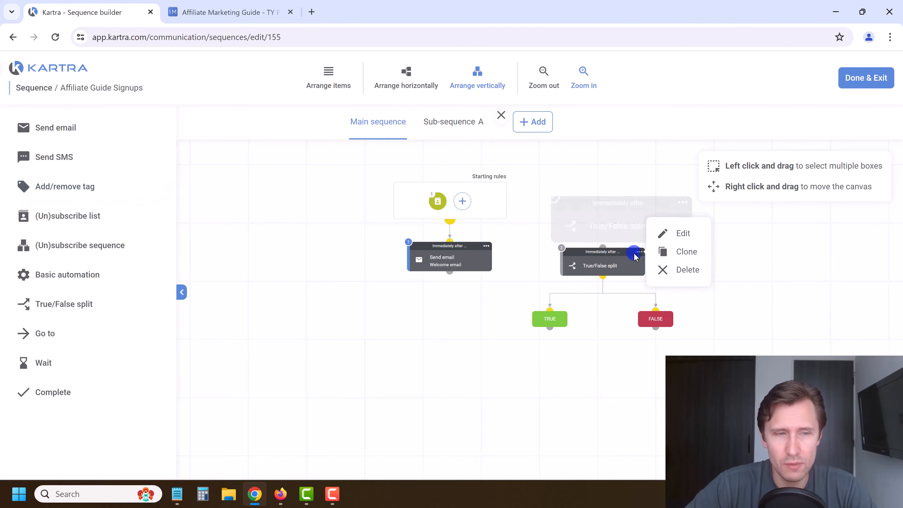
mouse_move(638, 253)
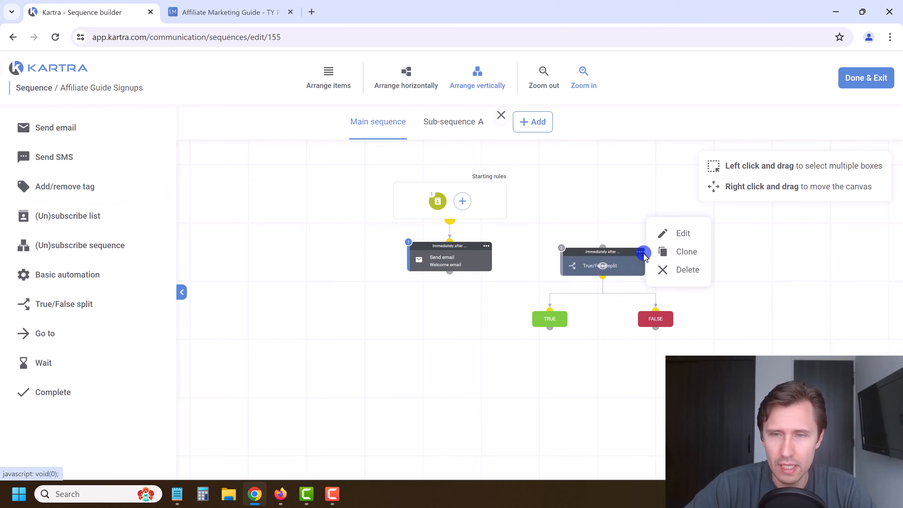
left_click(687, 266)
left_click(559, 95)
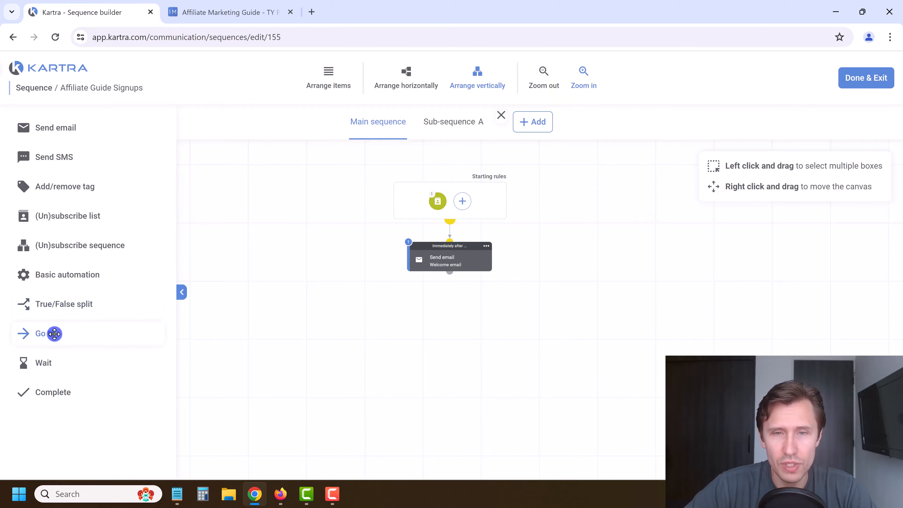
Try out a Go to step that redirects leads to the Welcome email step, and discard it without creating it
left_click_drag(54, 333, 509, 319)
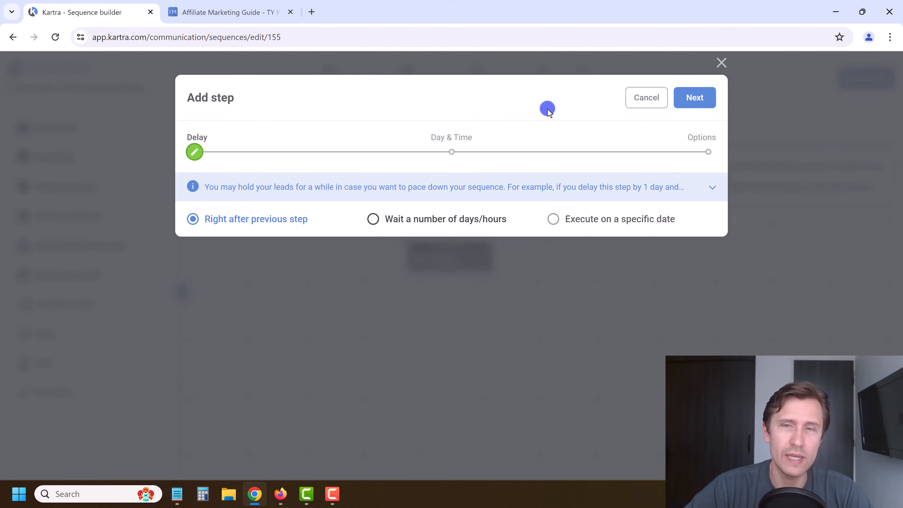
left_click(640, 88)
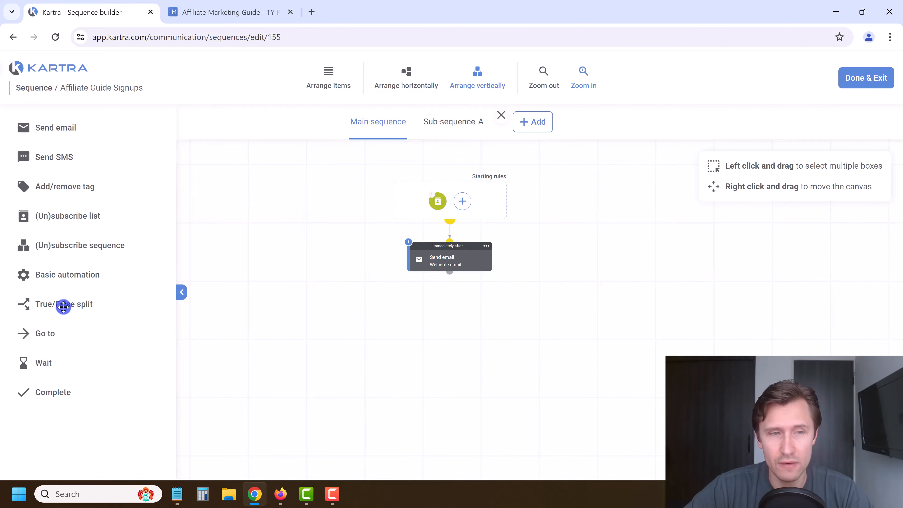
left_click_drag(53, 335, 462, 265)
left_click(708, 96)
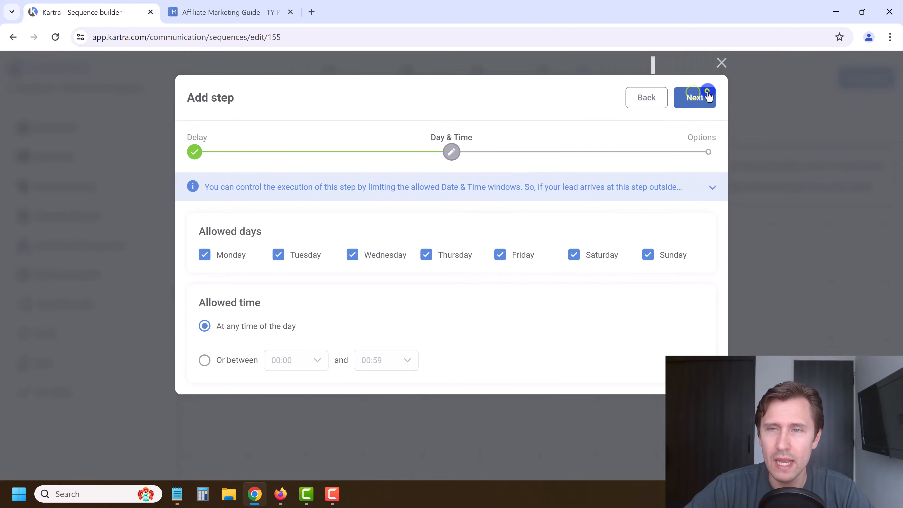
left_click(704, 99)
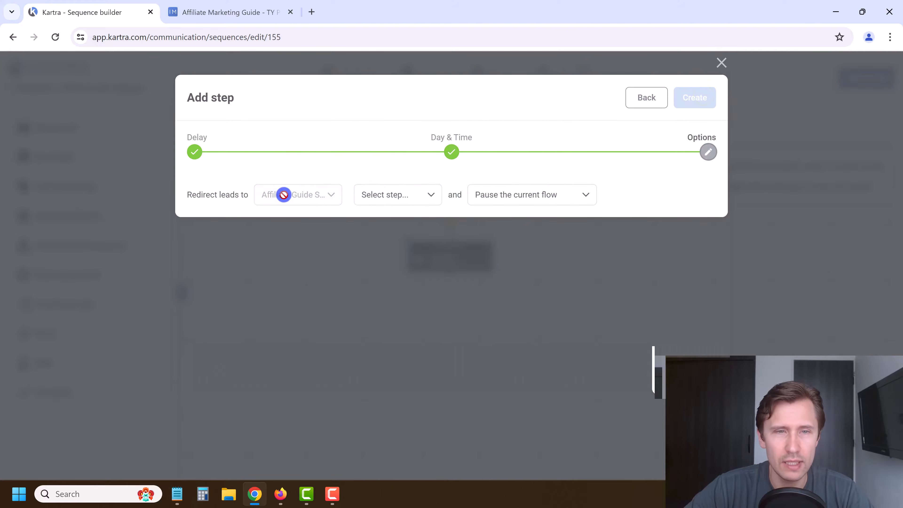
left_click(398, 189)
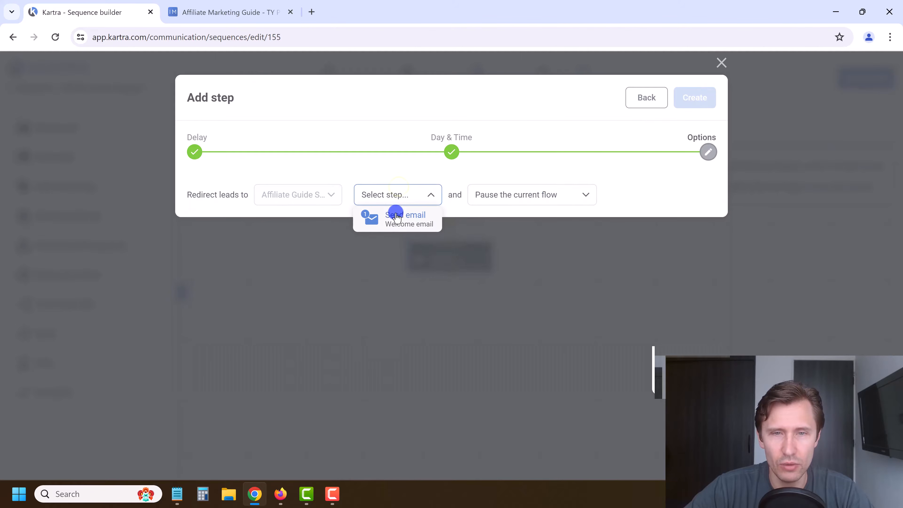
left_click(395, 217)
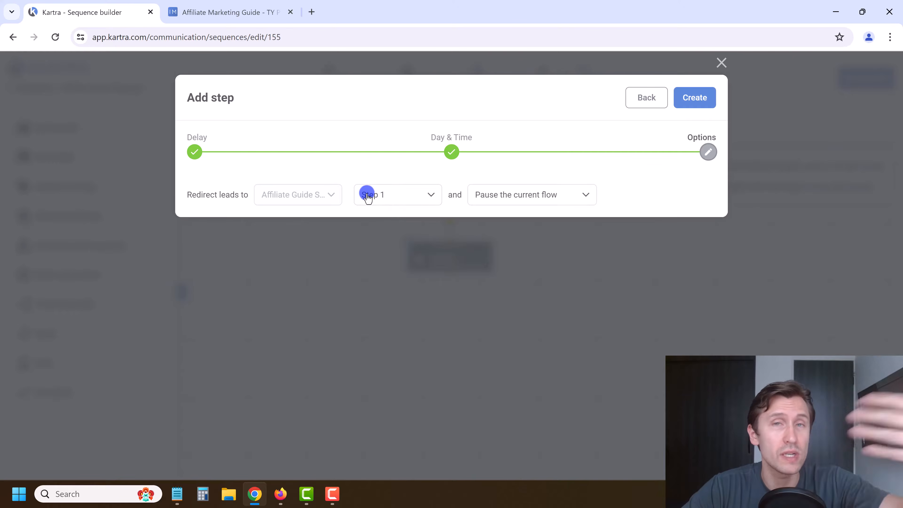
left_click(650, 99)
left_click(646, 96)
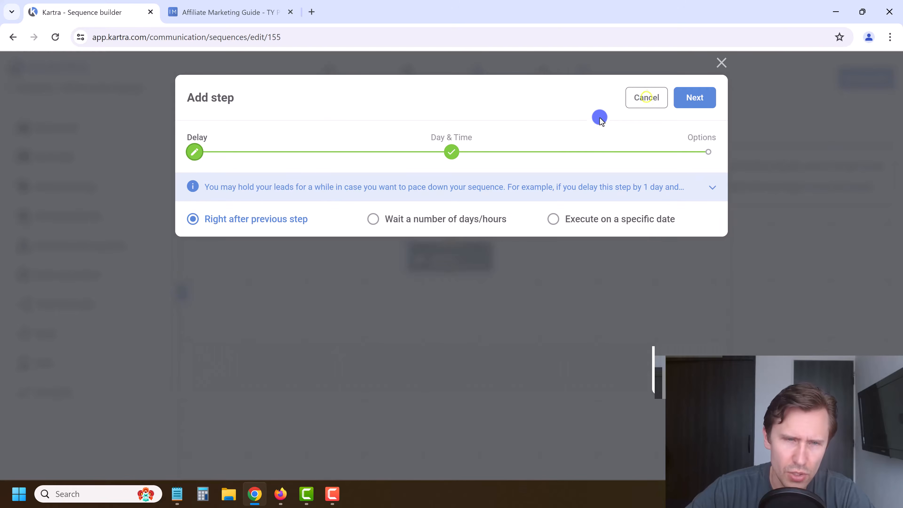
left_click(644, 96)
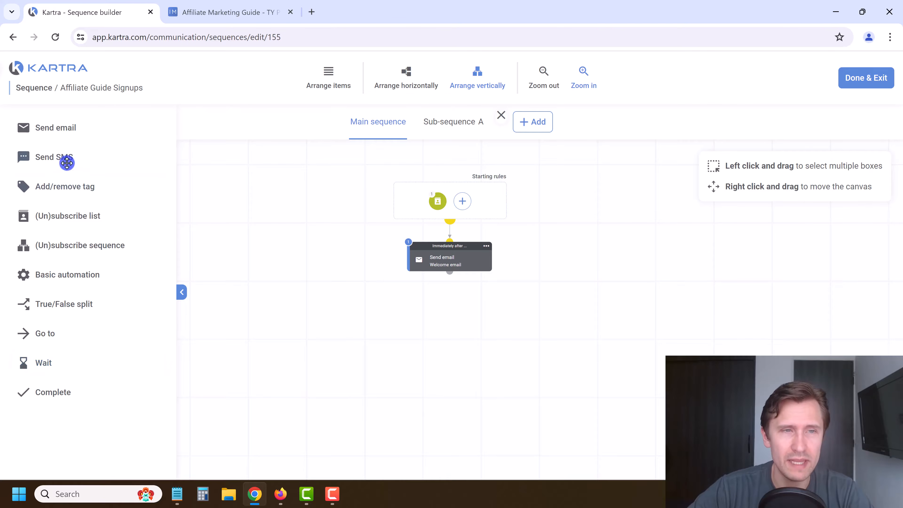
Start a second Send email step below the welcome email with a 2-day wait, allowed on all days at any time
left_click_drag(54, 125, 450, 327)
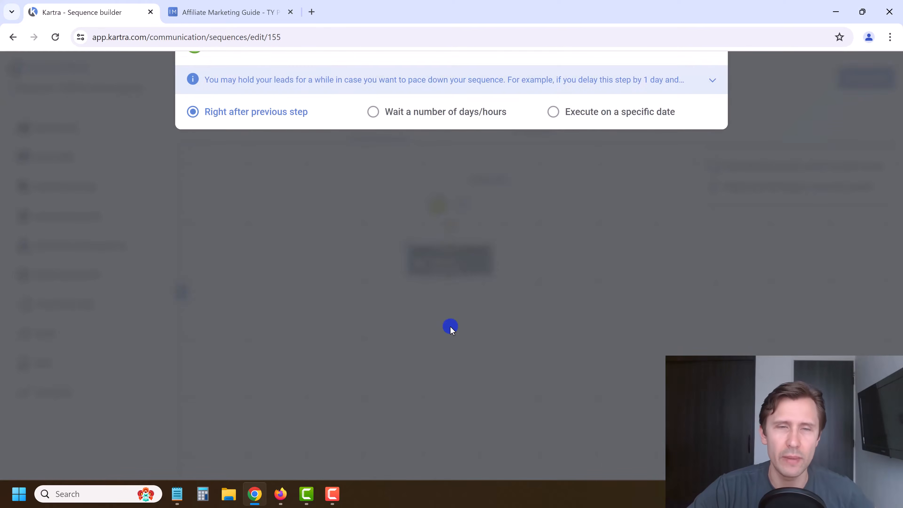
left_click(444, 219)
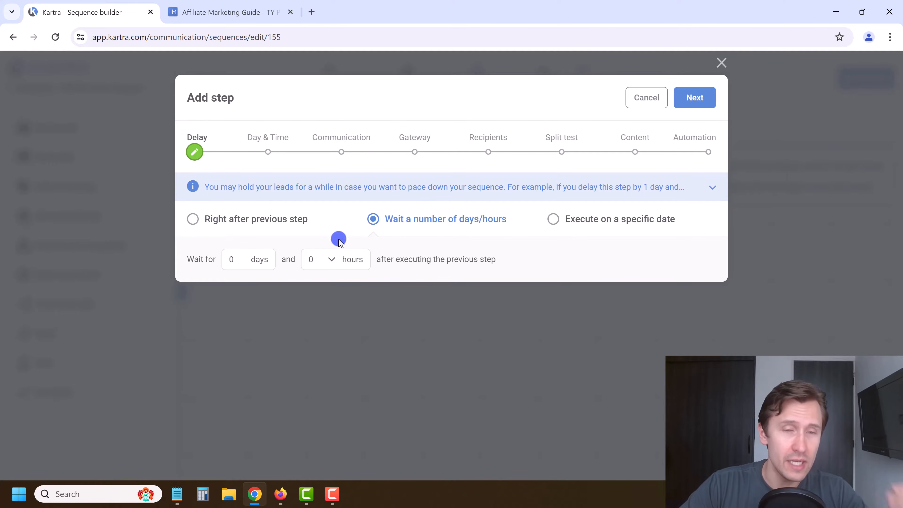
left_click(243, 263)
key("BackSpace")
type("2")
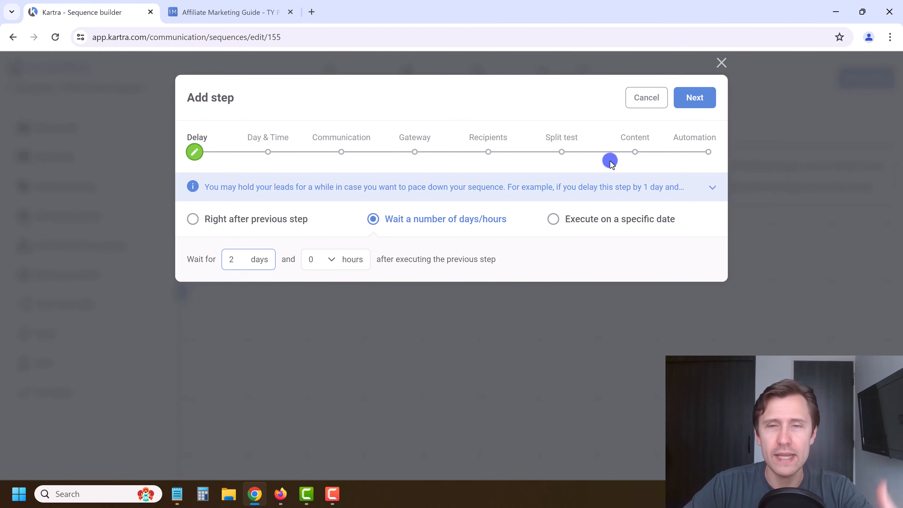
left_click(700, 107)
left_click(695, 97)
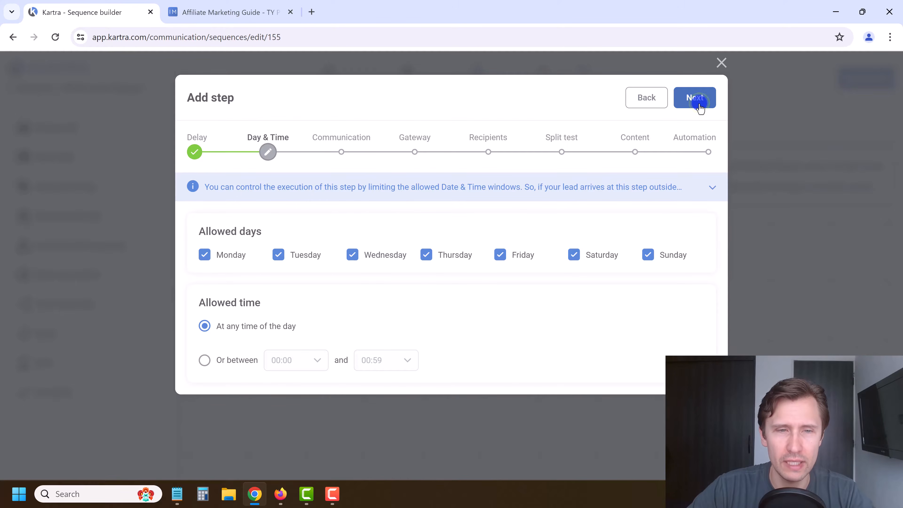
Name the broadcast "2 - Have you checked out my course" and keep the KartraMail gateway with its default sender details
left_click(322, 207)
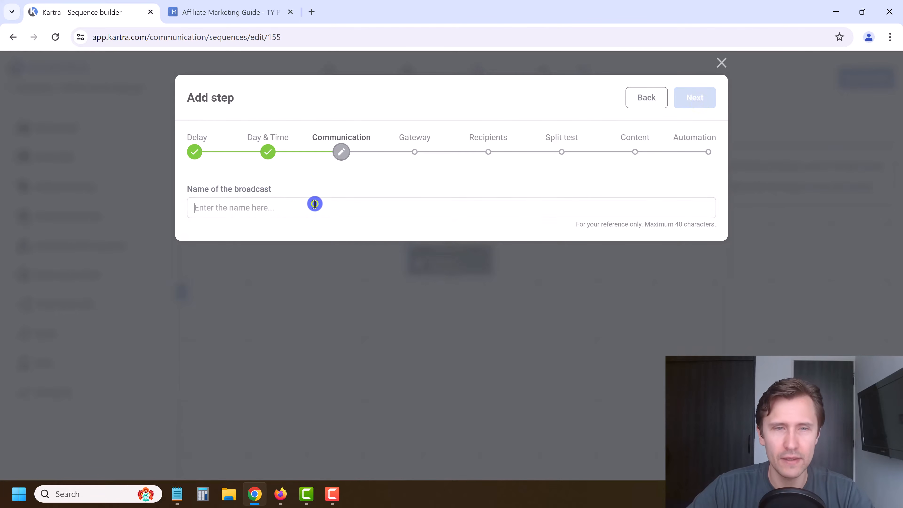
type("2 -")
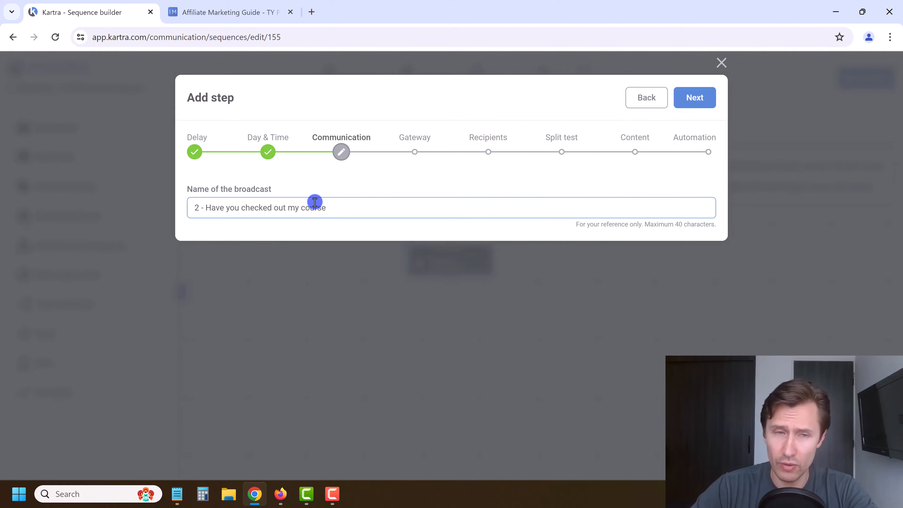
left_click(708, 102)
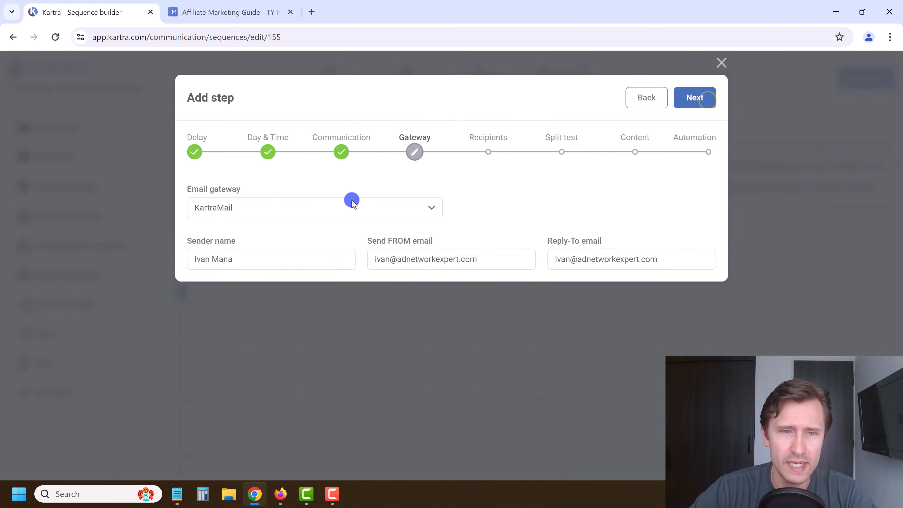
left_click(687, 98)
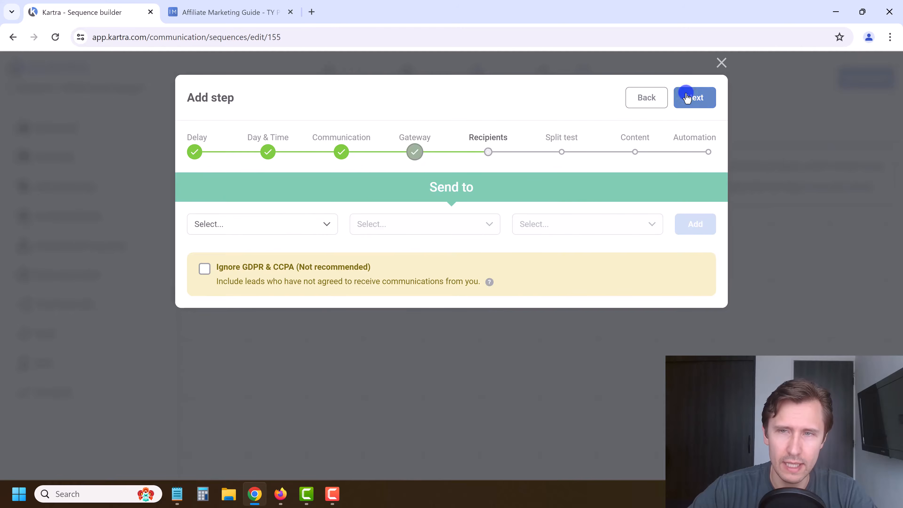
Limit the recipients to leads subscribed to the Affiliate Guide Sign-ups list and choose a single email without split testing
left_click(249, 219)
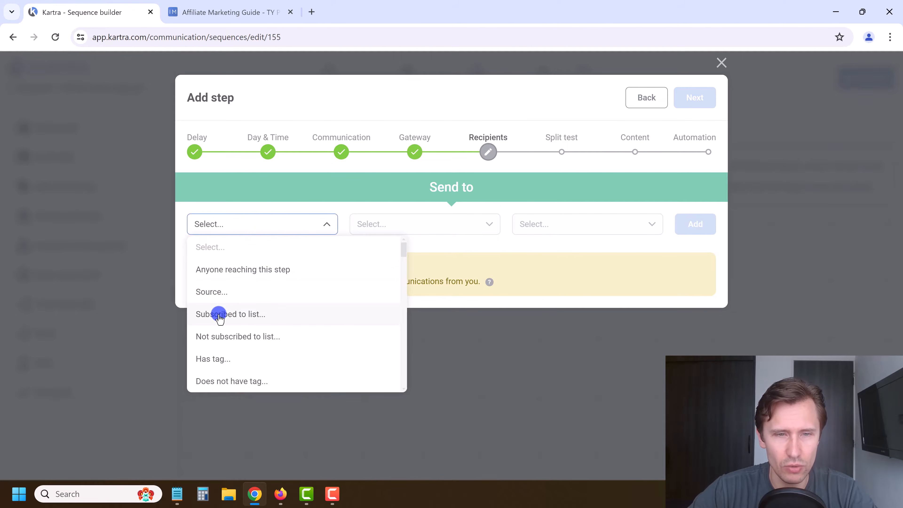
left_click(219, 314)
left_click(471, 222)
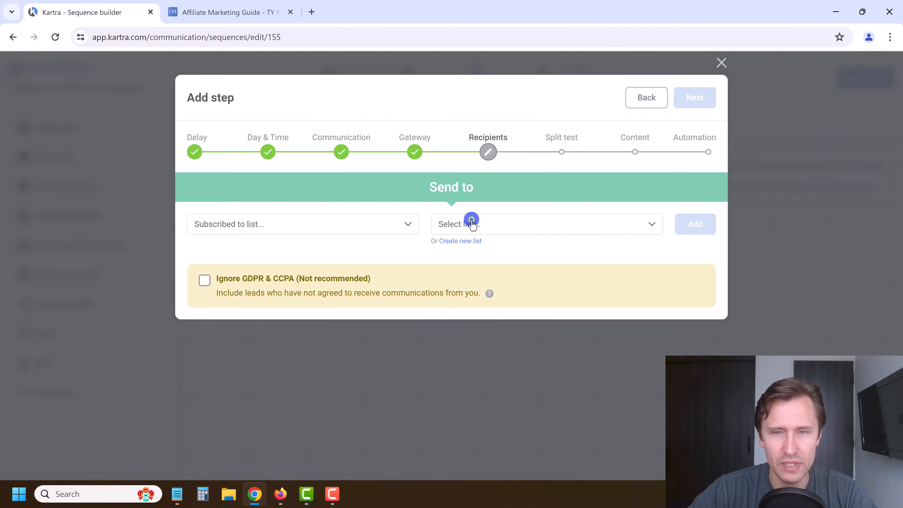
left_click(475, 291)
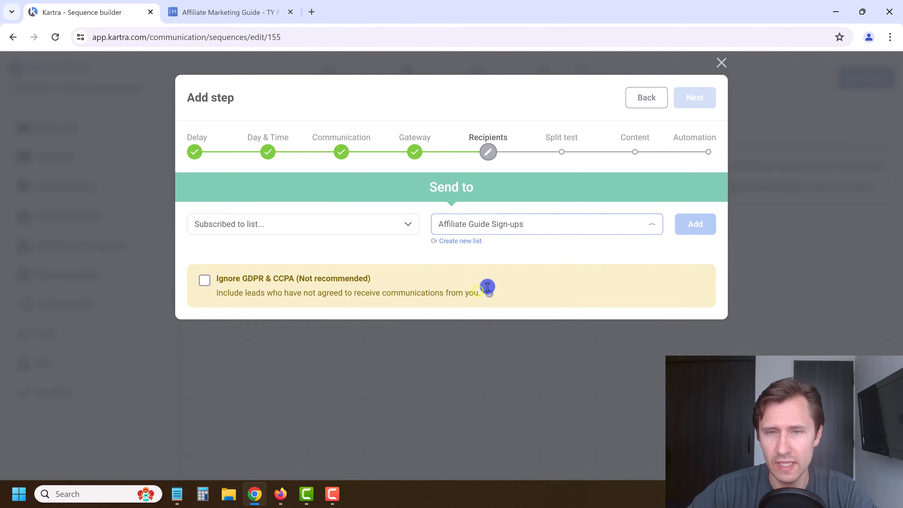
left_click(252, 224)
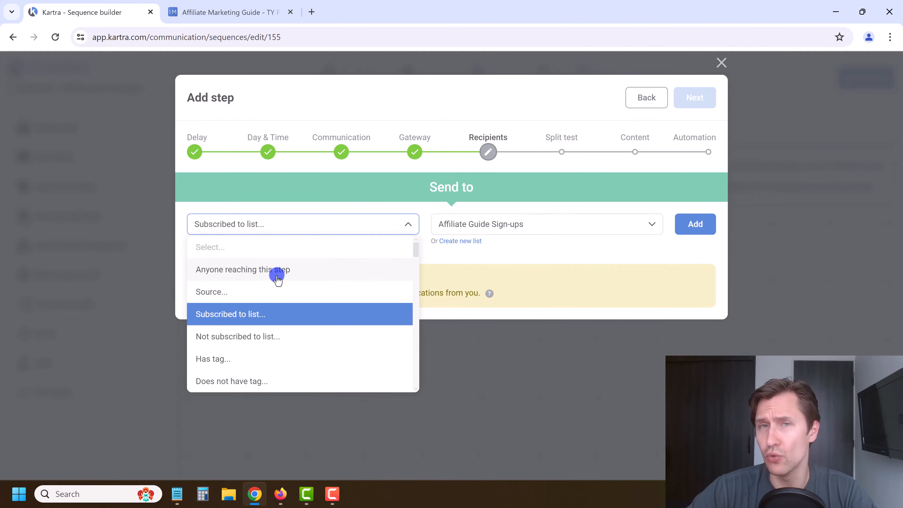
left_click(563, 249)
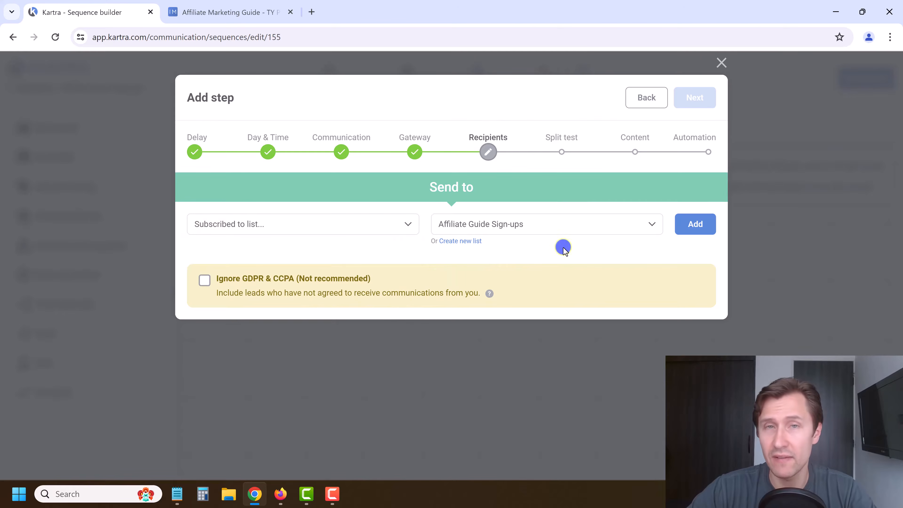
left_click(697, 224)
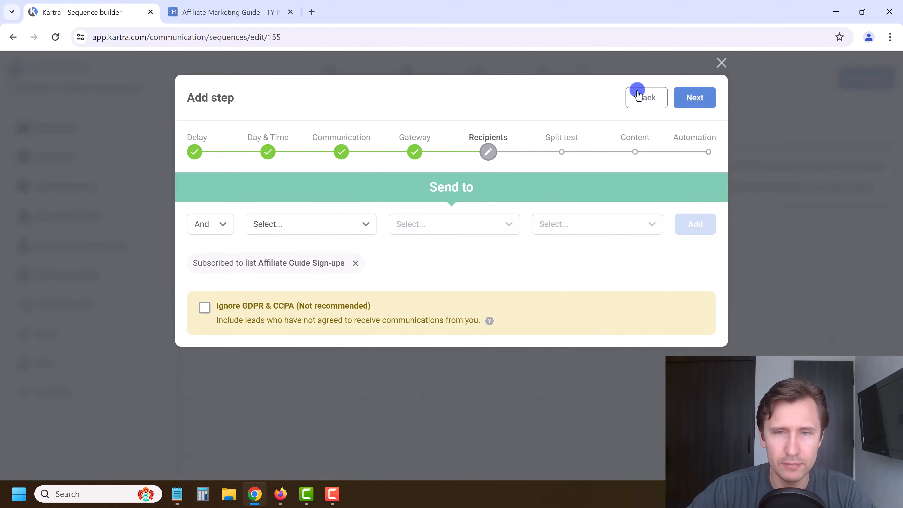
left_click(691, 100)
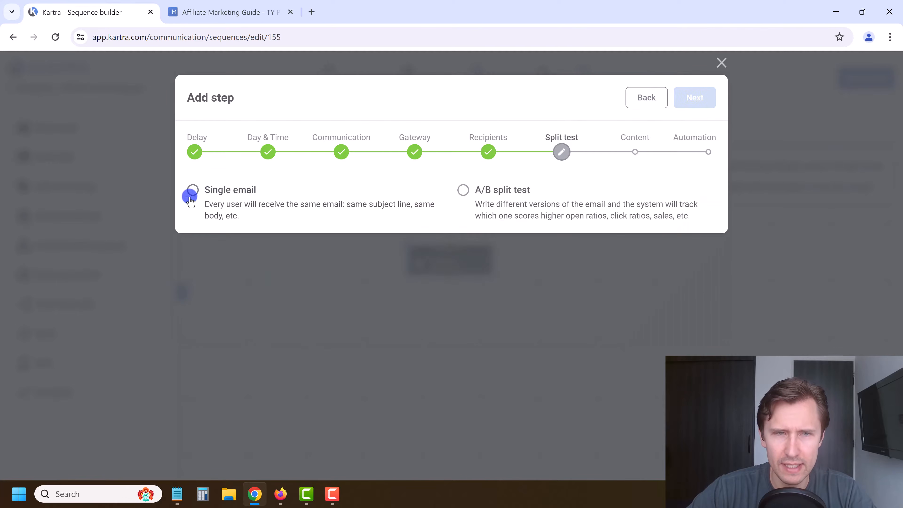
left_click(225, 191)
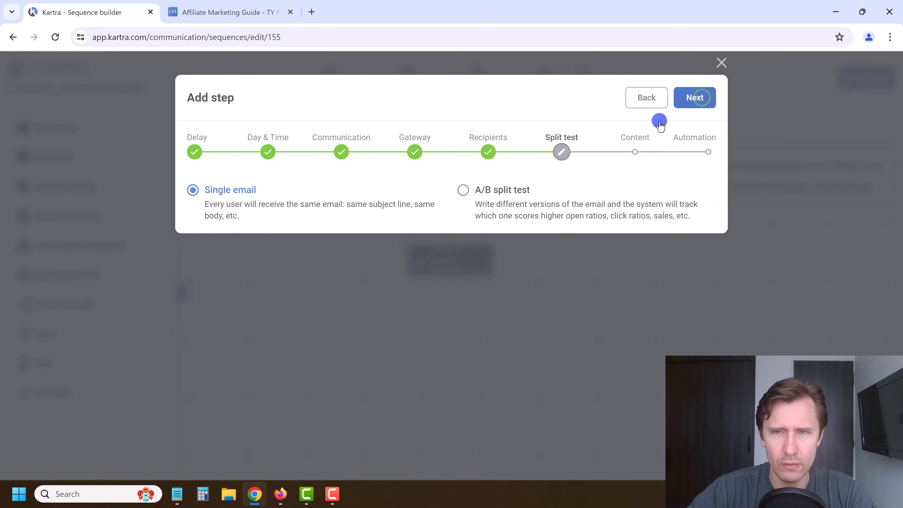
left_click(687, 104)
Enter "Hey {first_name}, have you heard about Google Ads?" as both the email's subject and its preview text
left_click(390, 229)
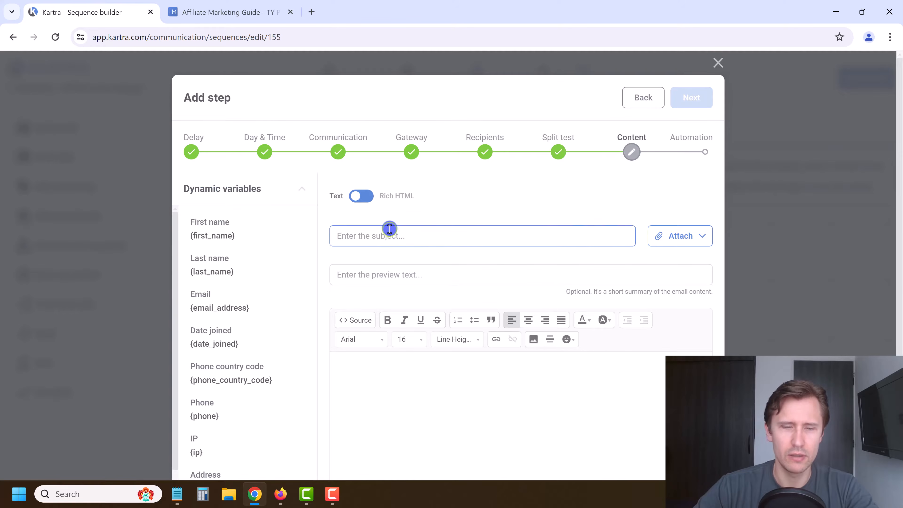
type("Hey")
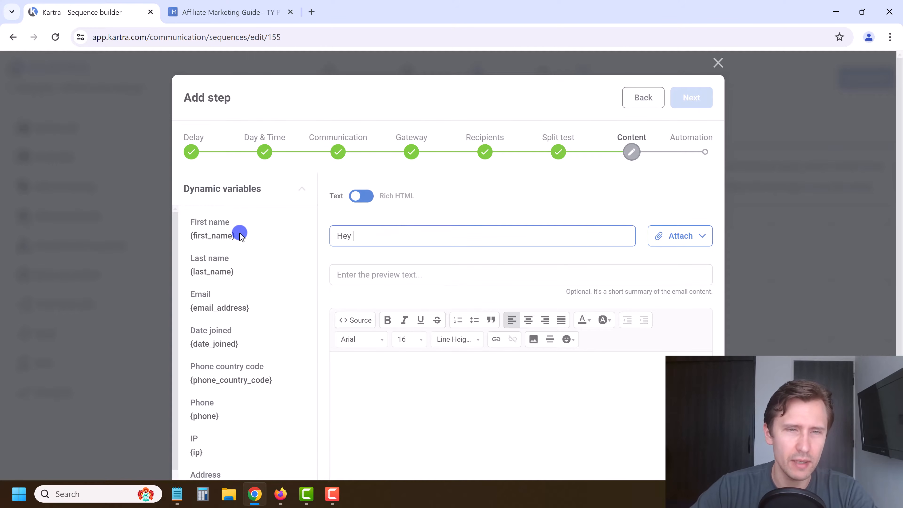
left_click_drag(237, 233, 188, 236)
key("ctrl+c")
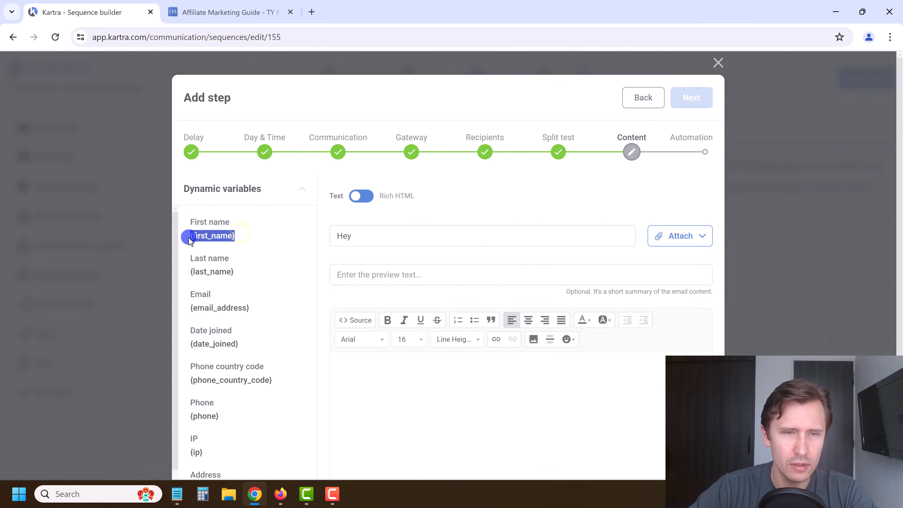
left_click(384, 235)
key("ctrl+v")
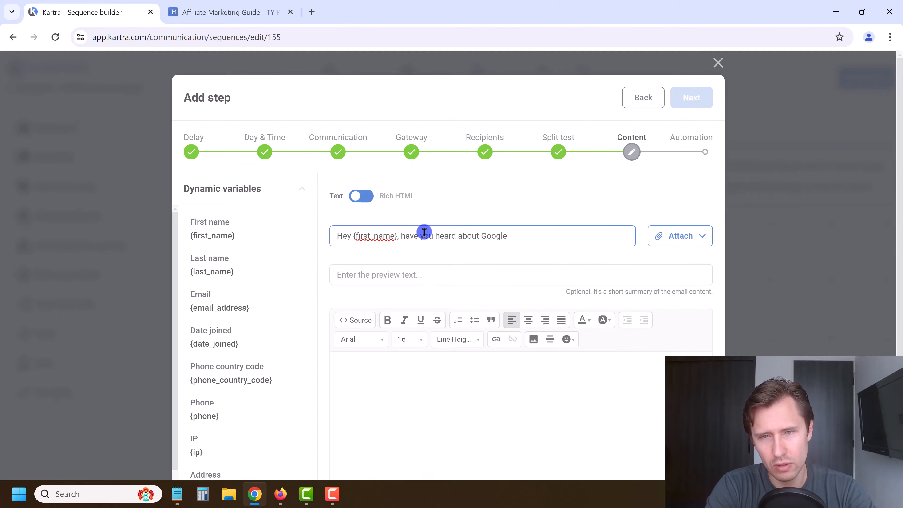
type("s?")
triple_click(424, 233)
key("ctrl+c")
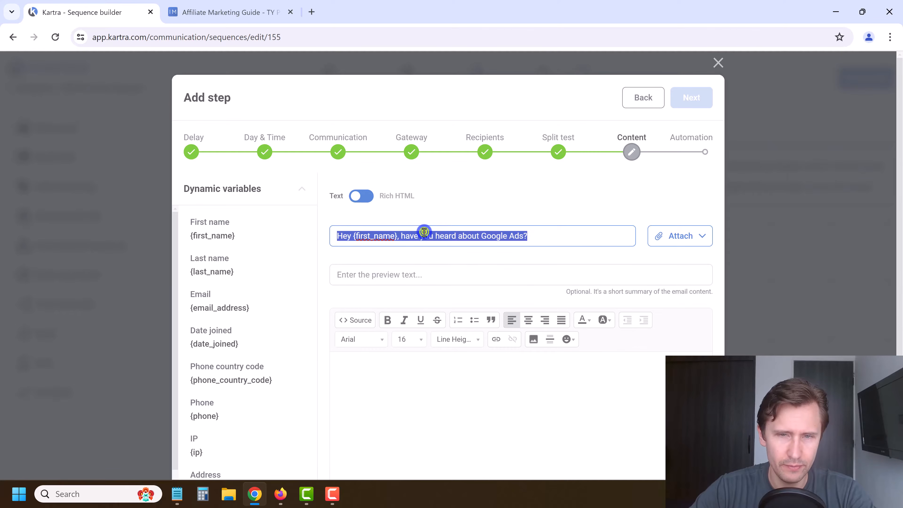
left_click(389, 268)
key("ctrl+v")
Start the email body with the greeting "Hey {first_name}," and a separate paragraph reading "Have you heard about Google Ads?"
left_click(373, 367)
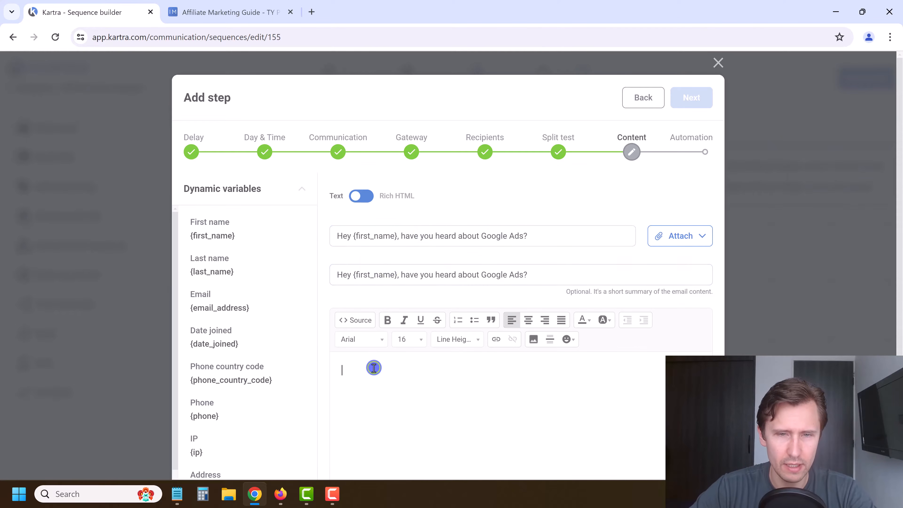
key("ctrl+v")
left_click(410, 372)
key("Return")
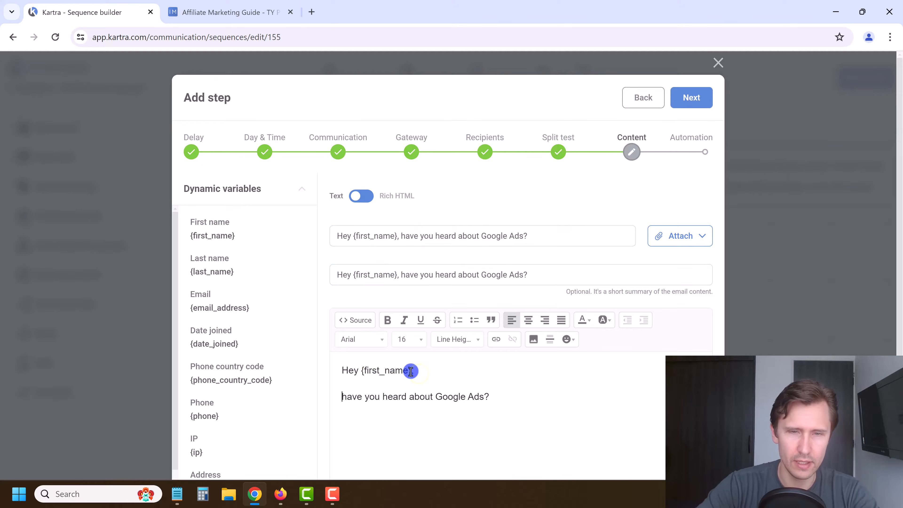
key("Delete")
type("H")
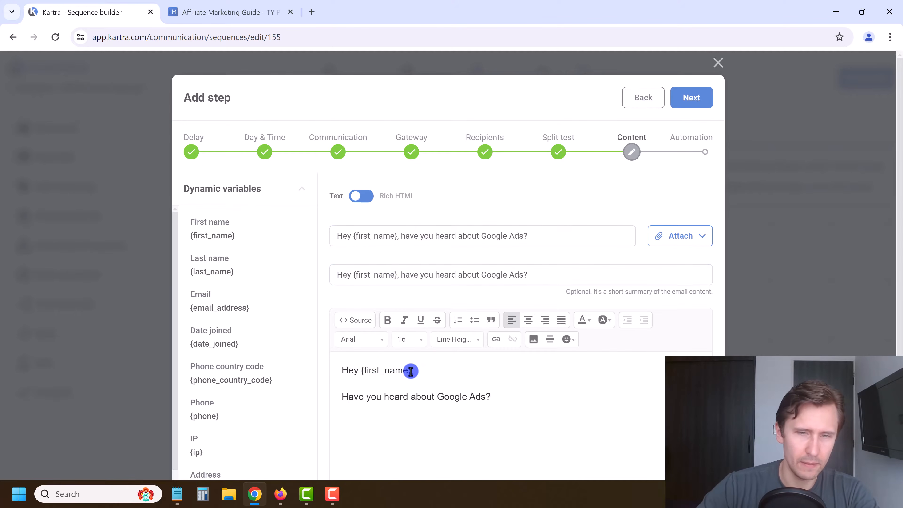
Add body paragraphs recommending Google Ads for quality traffic and mentioning the training course, ending with "Check it out by clicking here."
scroll(459, 256, "down", 2)
left_click(383, 370)
left_click(500, 342)
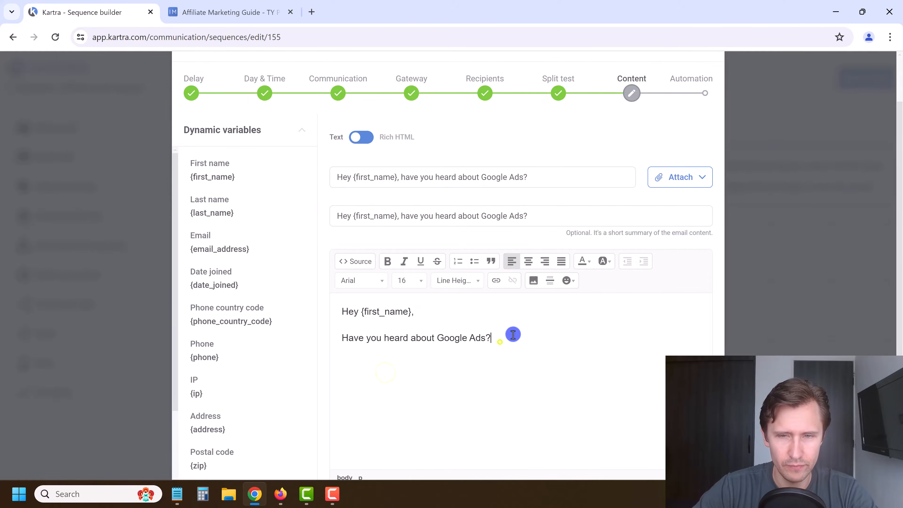
scroll(498, 341, "down", 2)
key("Return")
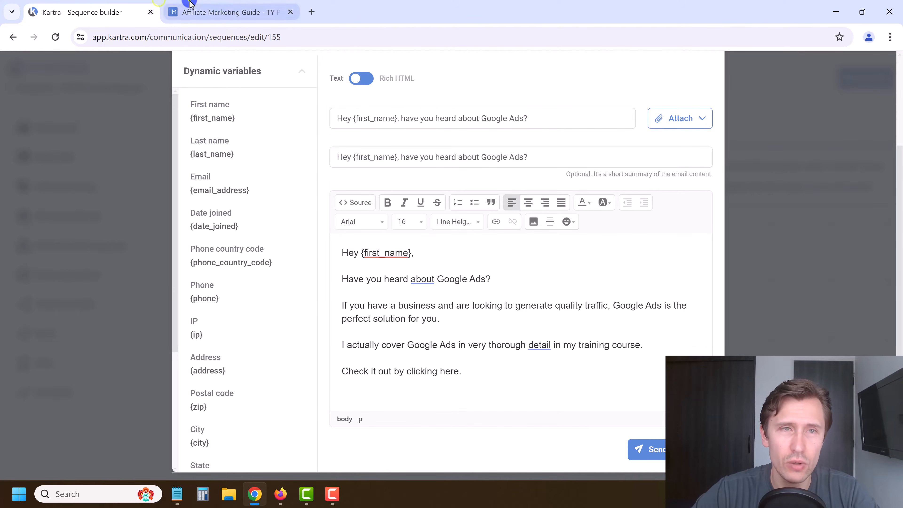
Switch to the thank-you page's browser tab, open the course sales page at adnetworkexpert.com, and select its address
left_click(185, 7)
left_click(497, 86)
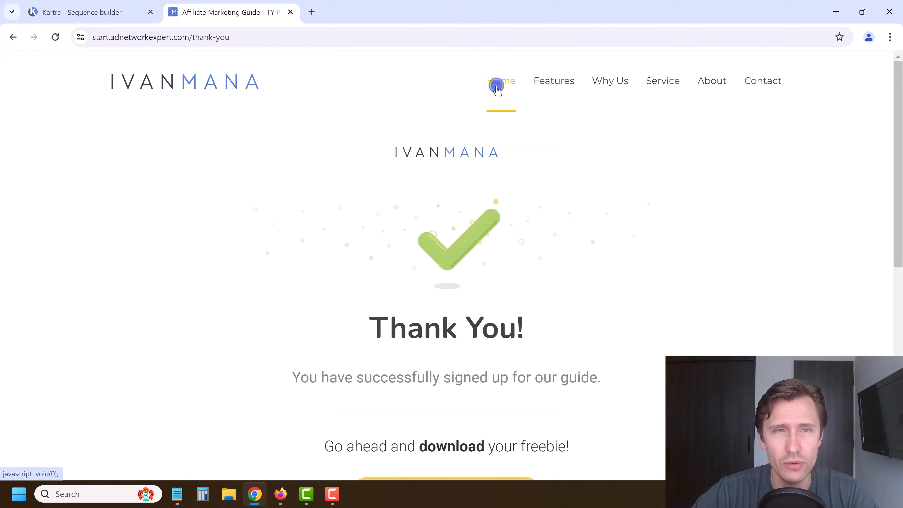
left_click_drag(261, 36, 193, 36)
type("home")
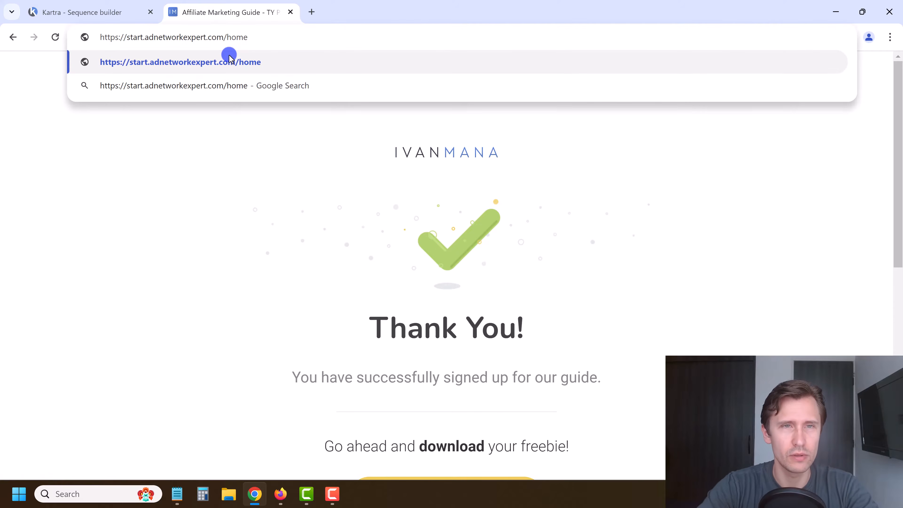
left_click(148, 39)
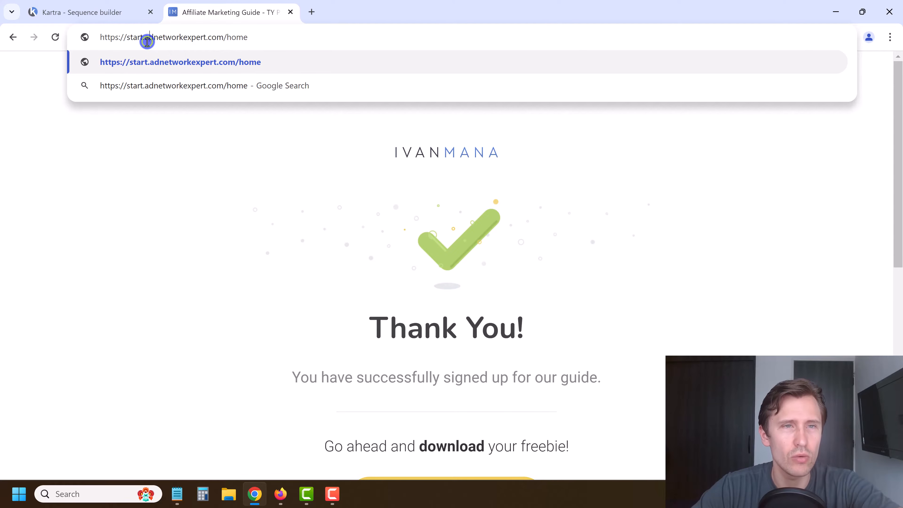
key("BackSpace")
key("BackSpace")
key("BackSpace")
key("BackSpace")
key("BackSpace")
key("BackSpace")
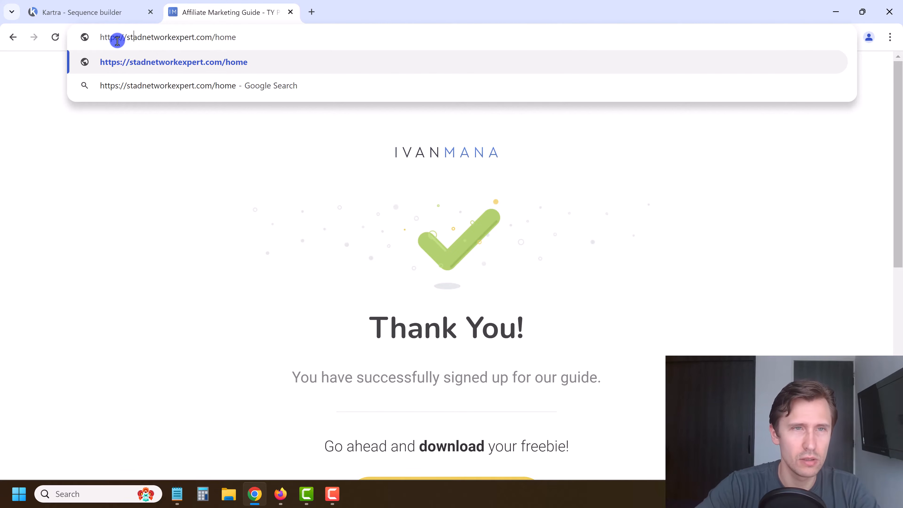
key("Return")
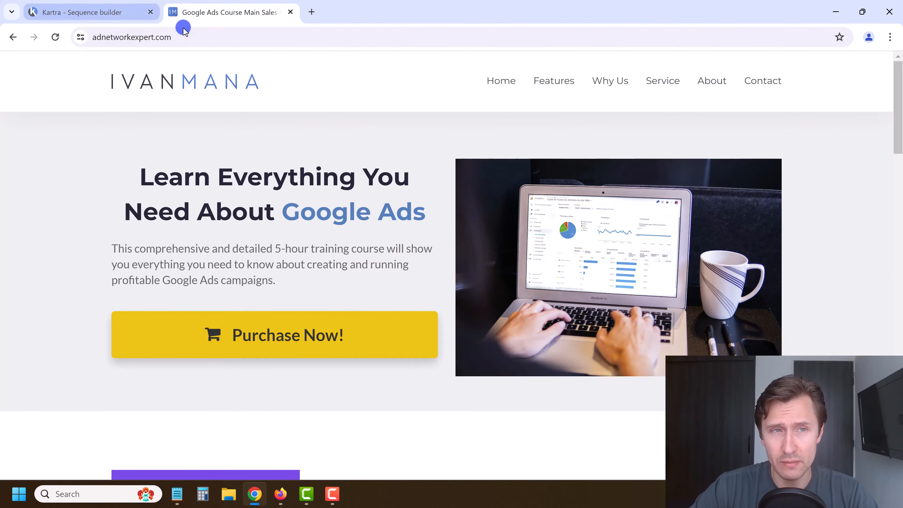
left_click(164, 36)
left_click(113, 10)
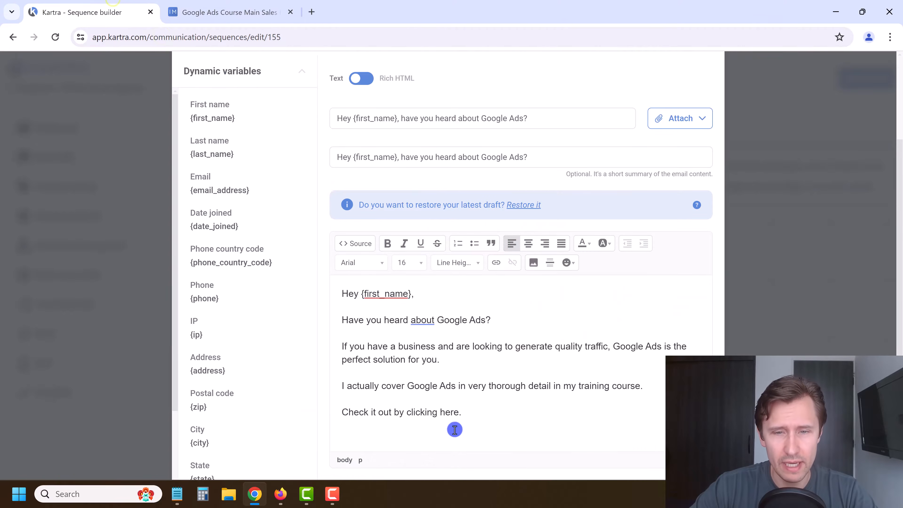
left_click_drag(460, 413, 407, 412)
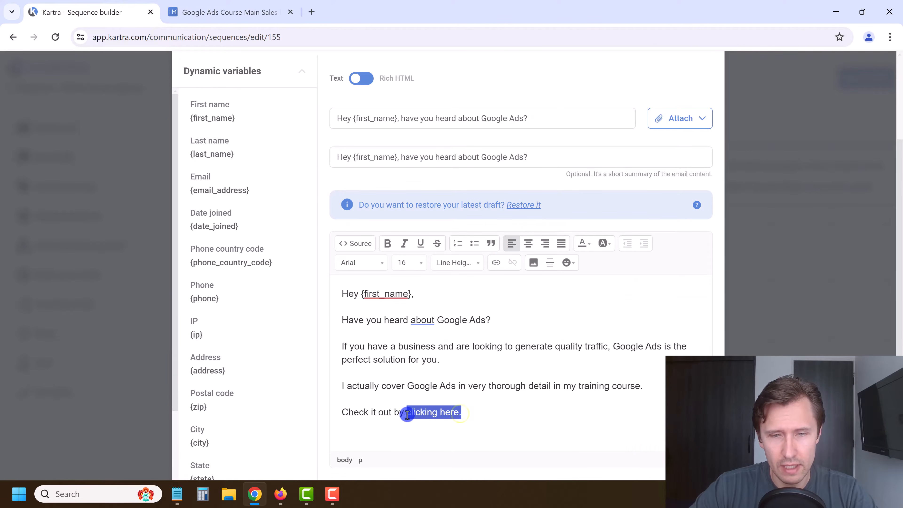
left_click(496, 262)
left_click(380, 333)
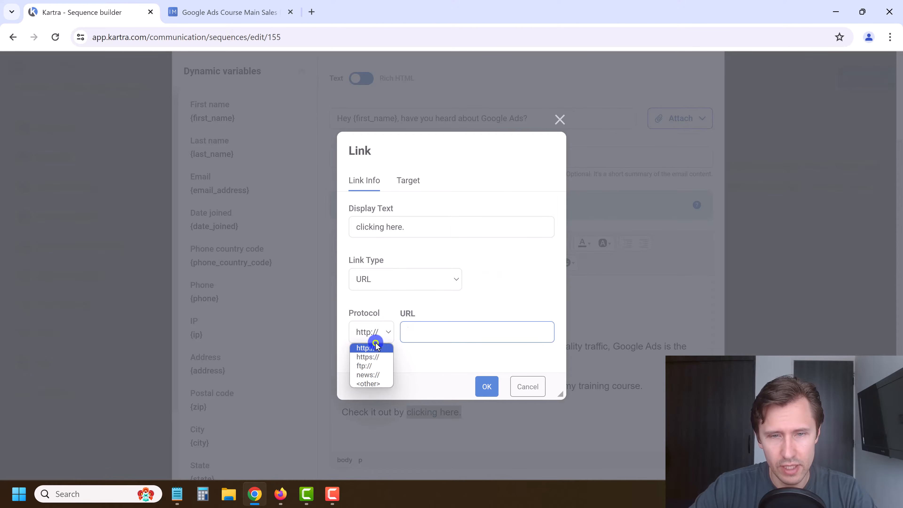
left_click(382, 356)
left_click(430, 334)
type("www.adnetworkexpert.com/")
left_click_drag(496, 333, 382, 329)
left_click(445, 318)
left_click_drag(459, 332, 375, 332)
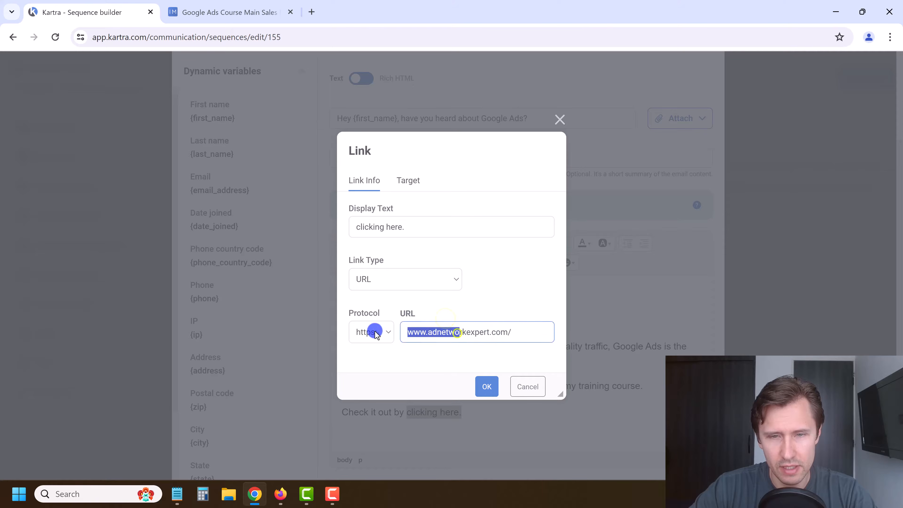
left_click(488, 386)
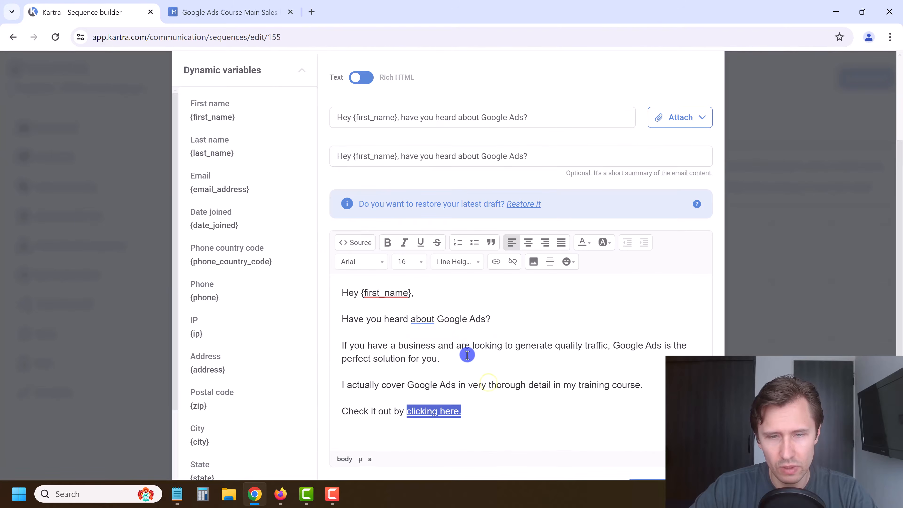
Add "Also, let me know what you think, I'm curious..." below the link and sign off with "Talk soon," and the sender's name
scroll(409, 373, "down", 1)
left_click(393, 379)
left_click(512, 358)
key("Return")
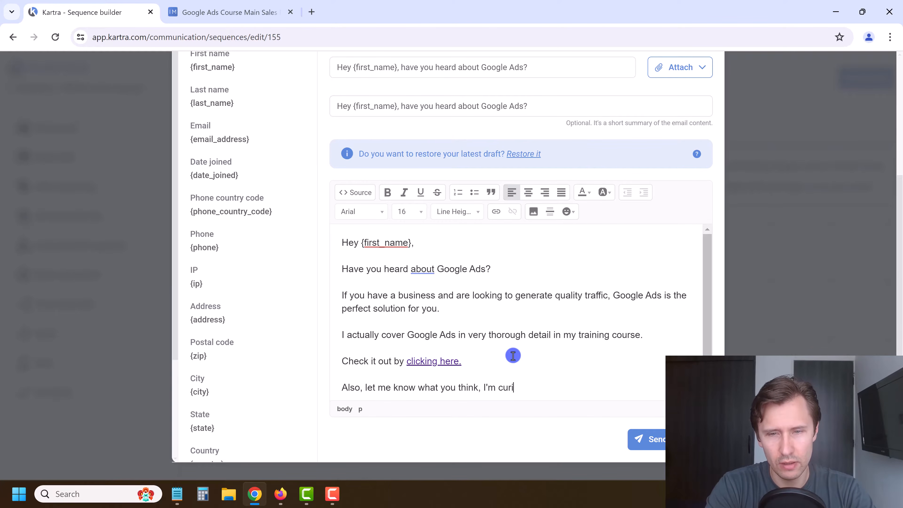
type("Also, let me know what you think, I'm curious...")
key("Return")
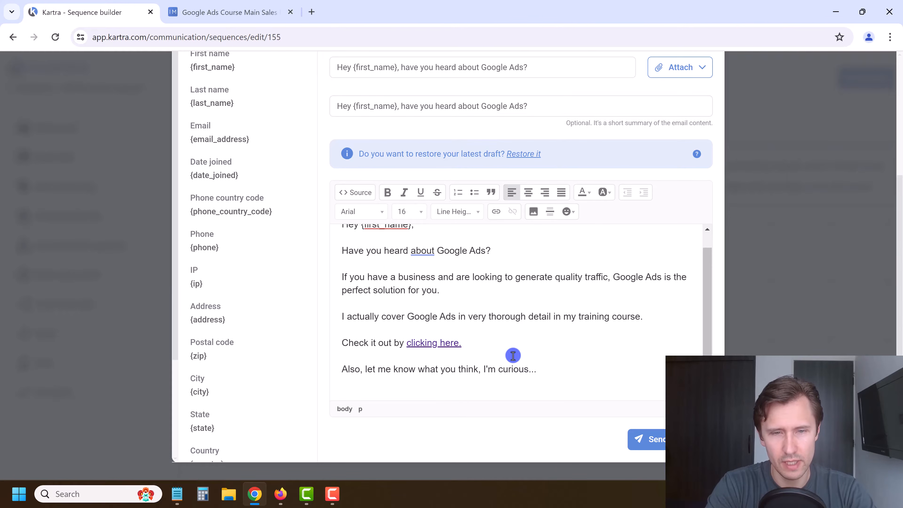
type("Talk soon,")
key("Return")
type("Ivan ")
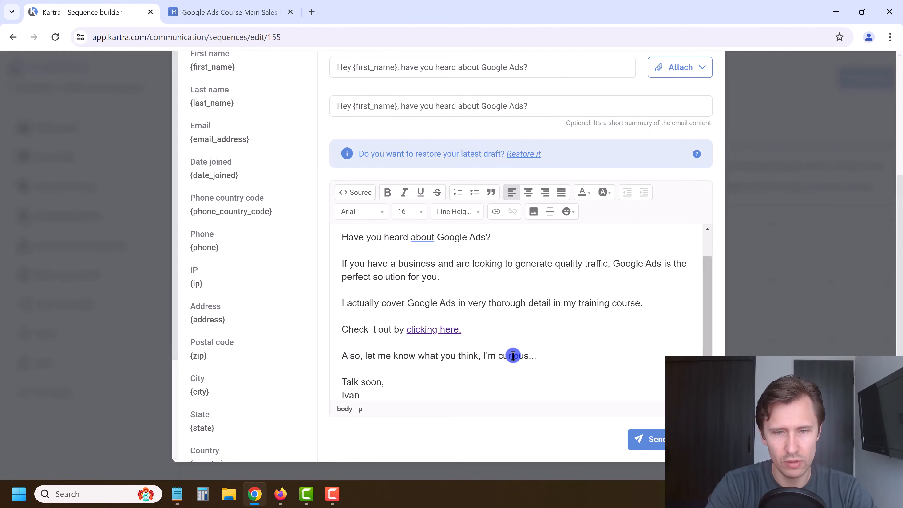
type("M.")
Apply a yellow background colour (F1C40F) to the sender's name in the sign-off and look over the finished email
left_click_drag(379, 391, 336, 390)
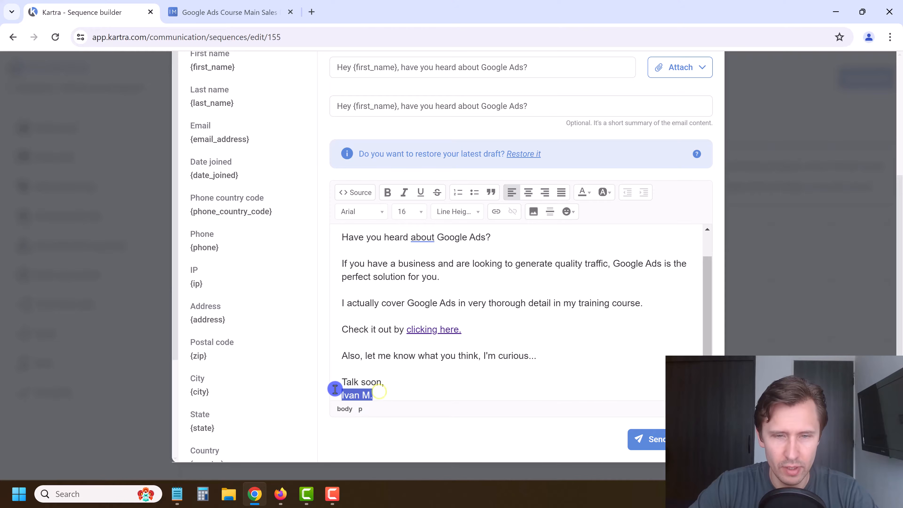
left_click(603, 194)
left_click(663, 222)
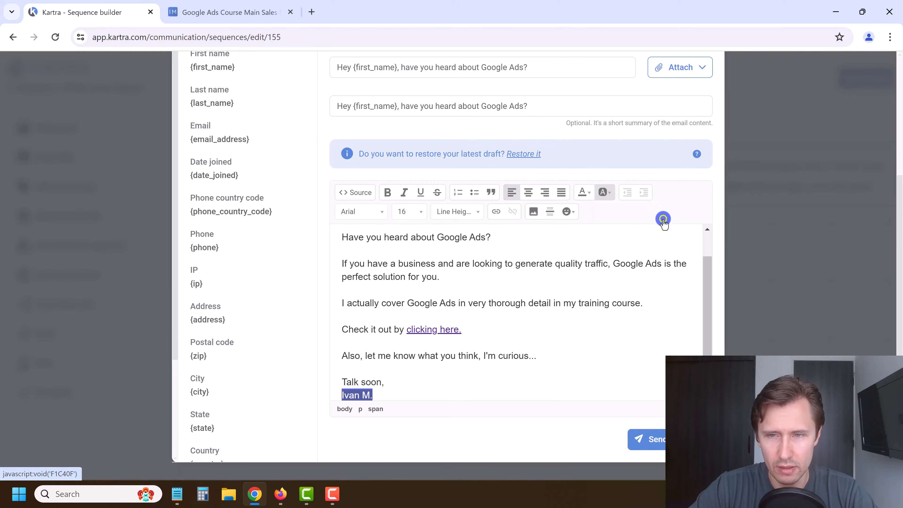
left_click(450, 356)
scroll(510, 349, "up", 1)
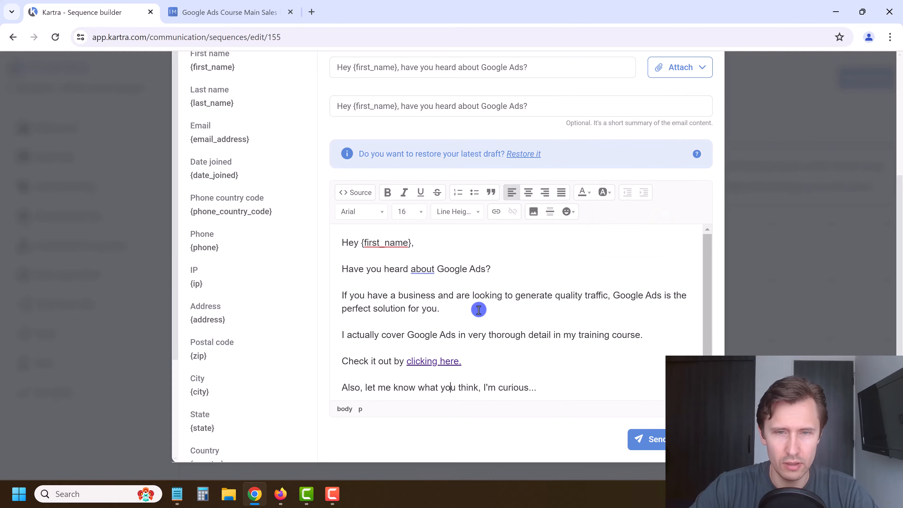
scroll(478, 306, "down", 1)
scroll(645, 151, "up", 3)
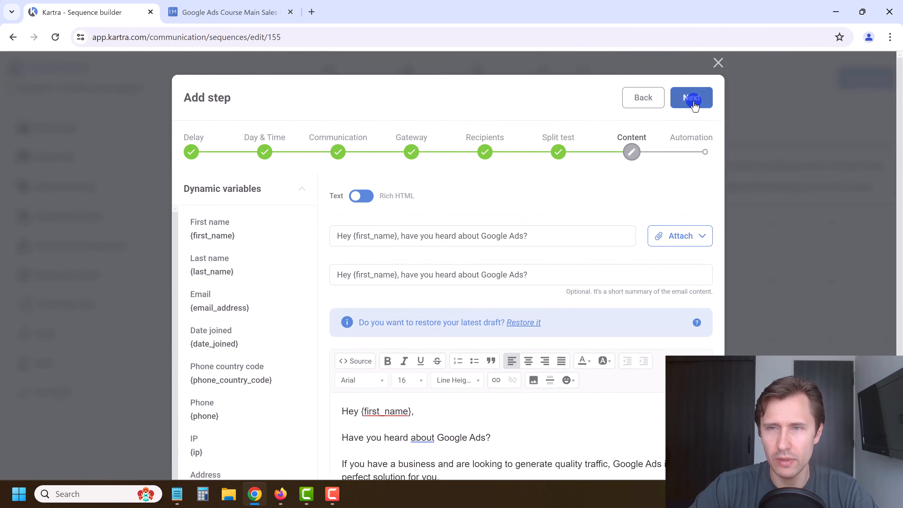
Create the follow-up email step without any automation and position it below the Welcome email step on the canvas
left_click(694, 99)
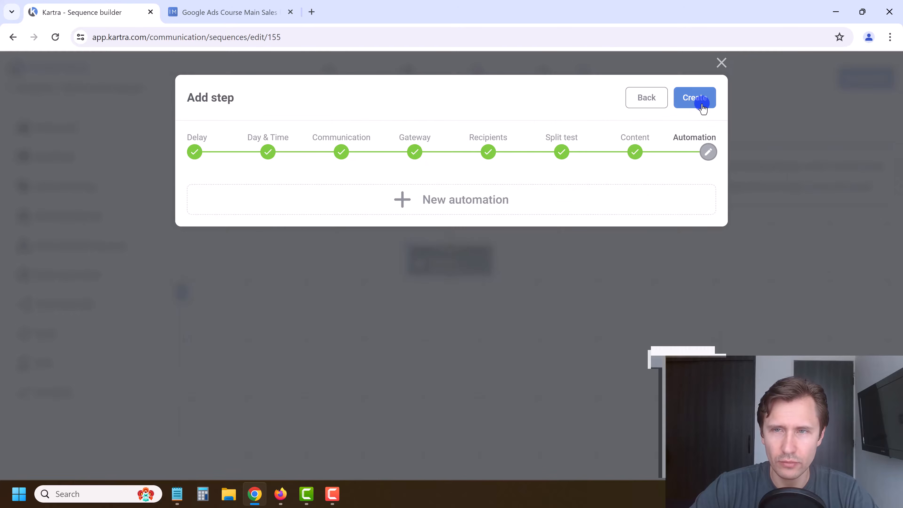
left_click(701, 103)
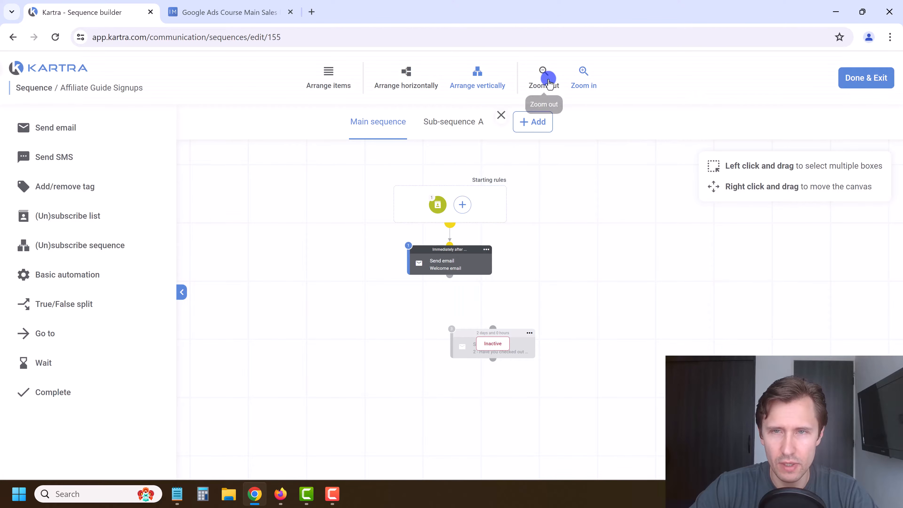
left_click(548, 82)
left_click(586, 80)
left_click(585, 80)
left_click(515, 386)
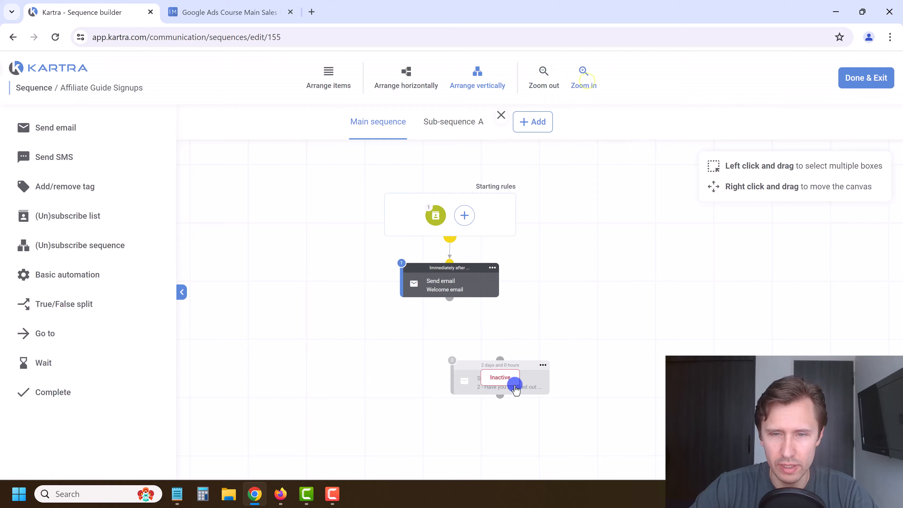
left_click_drag(516, 387, 458, 326)
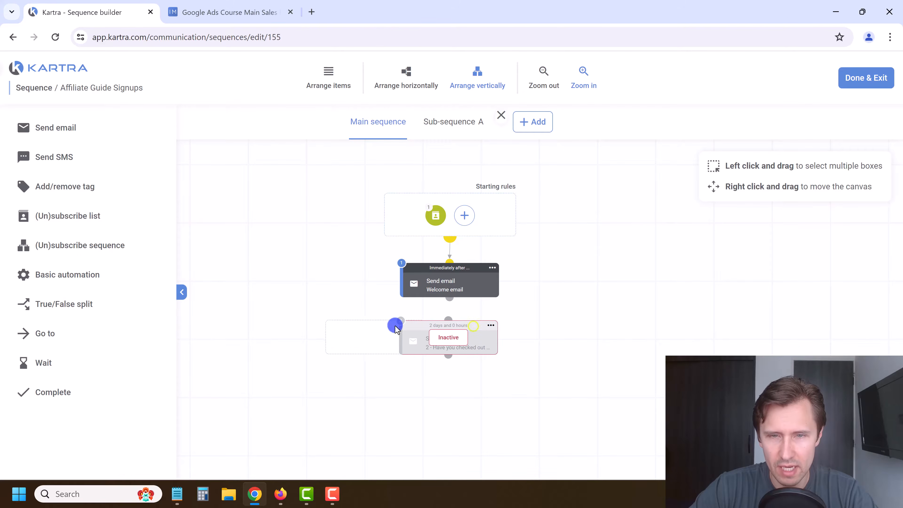
mouse_move(395, 326)
left_mouse_down()
mouse_move(332, 326)
mouse_move(393, 337)
left_mouse_up()
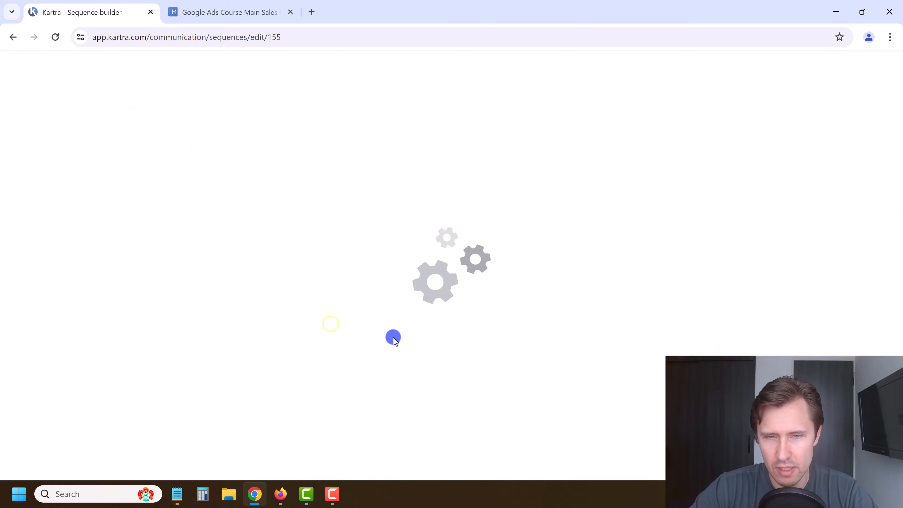
left_click(331, 73)
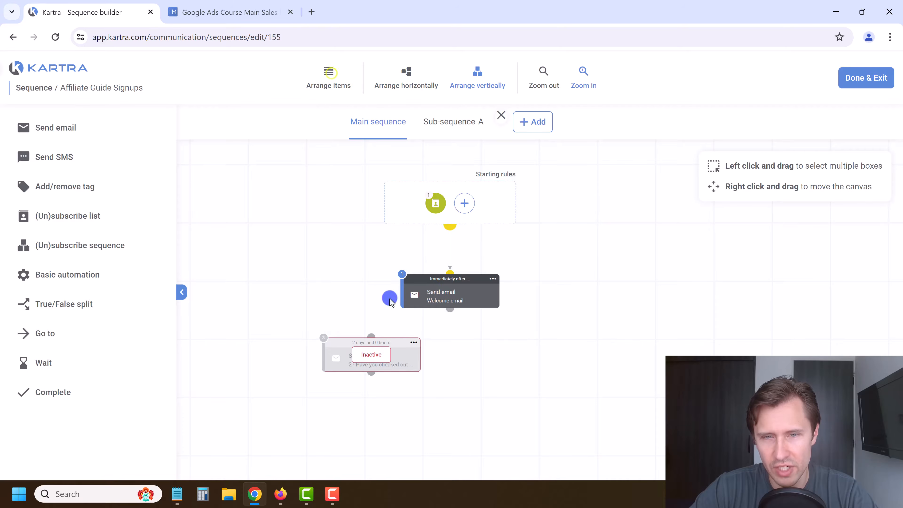
Activate the two-day follow-up email step and connect the Welcome email's output to it
left_click(414, 342)
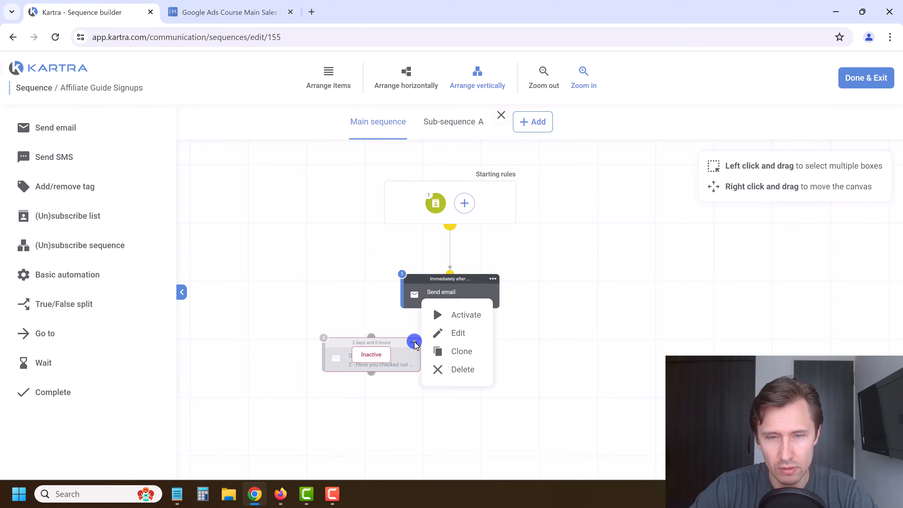
left_click(454, 317)
left_click(395, 342)
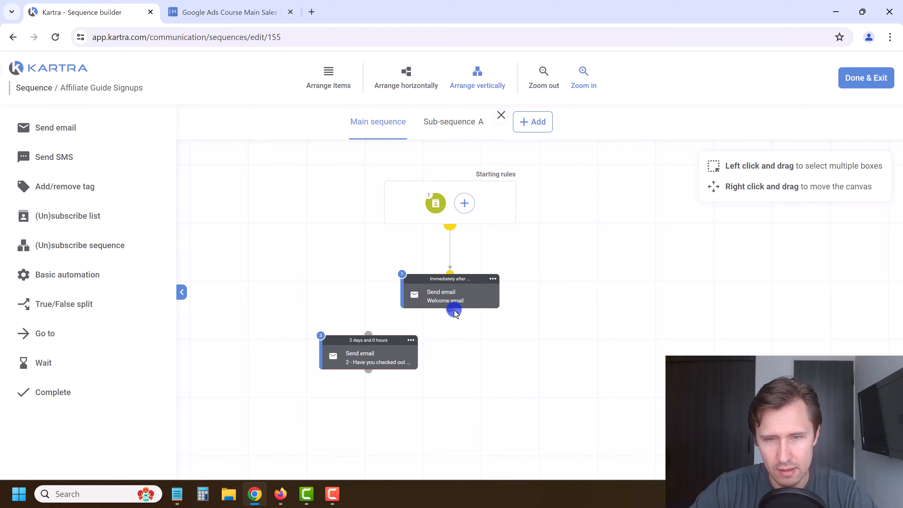
left_click_drag(450, 309, 369, 336)
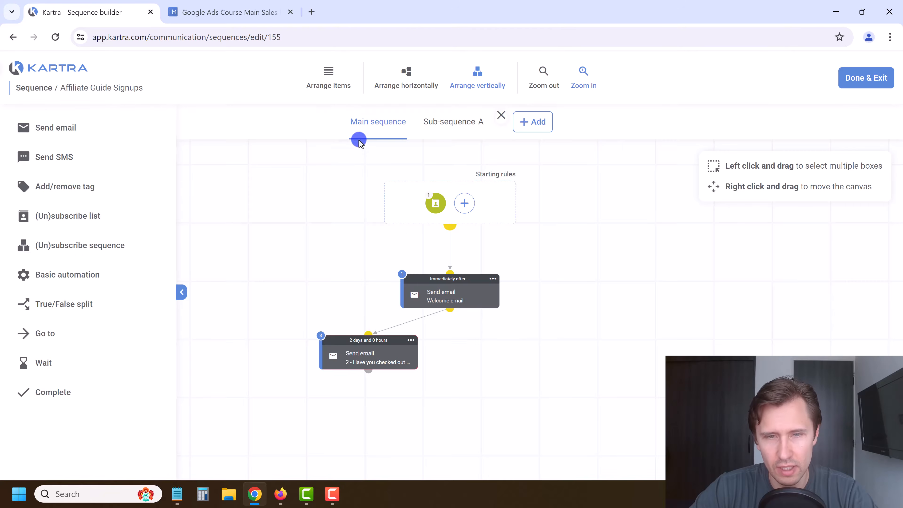
Auto-arrange the sequence items and move both email steps closer together beneath the starting rules
left_click(325, 76)
left_click(460, 325)
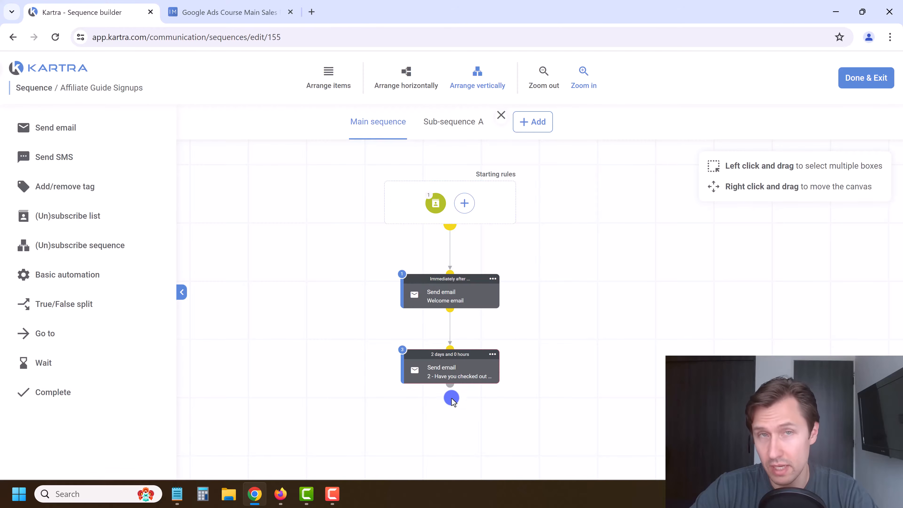
left_click_drag(453, 401, 466, 321)
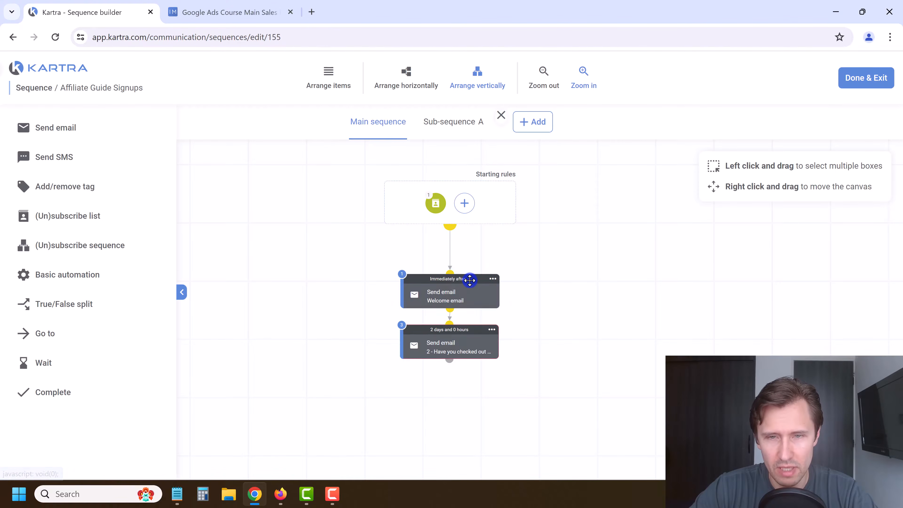
mouse_move(470, 280)
left_mouse_down()
mouse_move(471, 240)
mouse_move(470, 249)
left_mouse_up()
left_click_drag(469, 328, 469, 292)
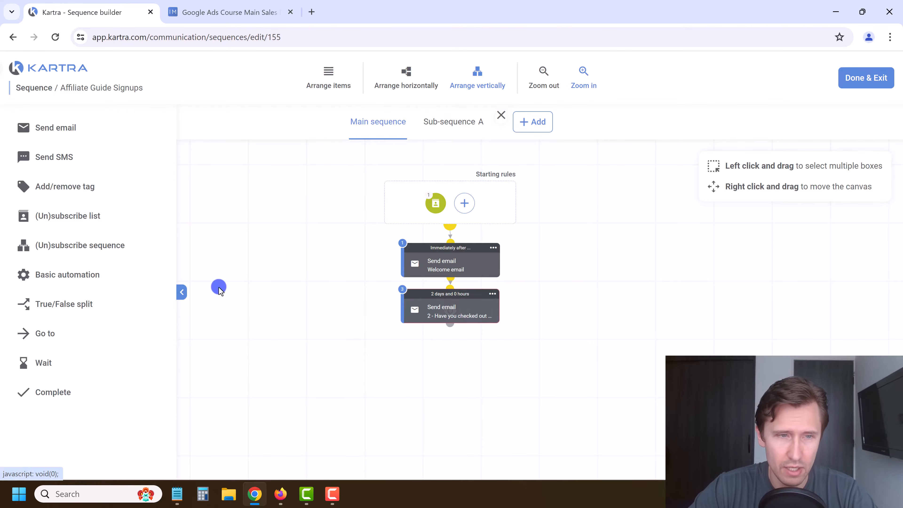
Add an active Complete step to the main sequence, attach it below the follow-up email, and finish editing the sequence
left_click(450, 122)
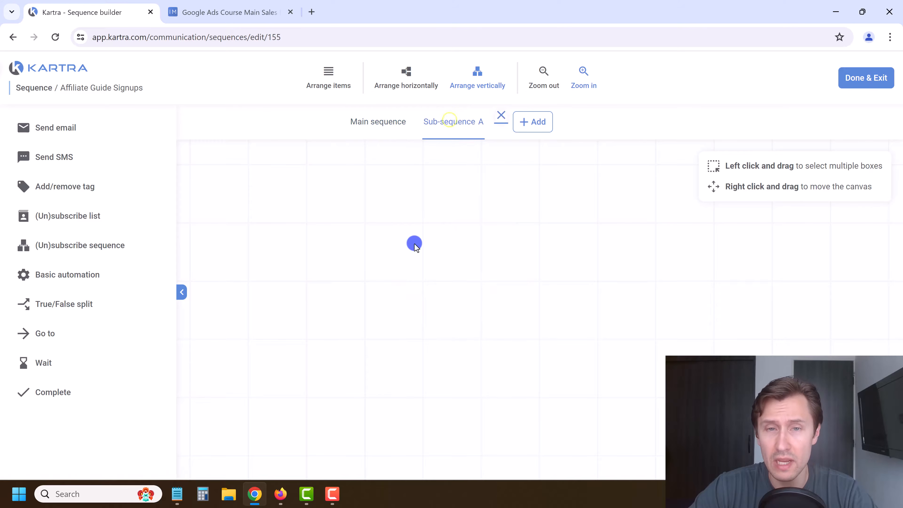
left_click(390, 137)
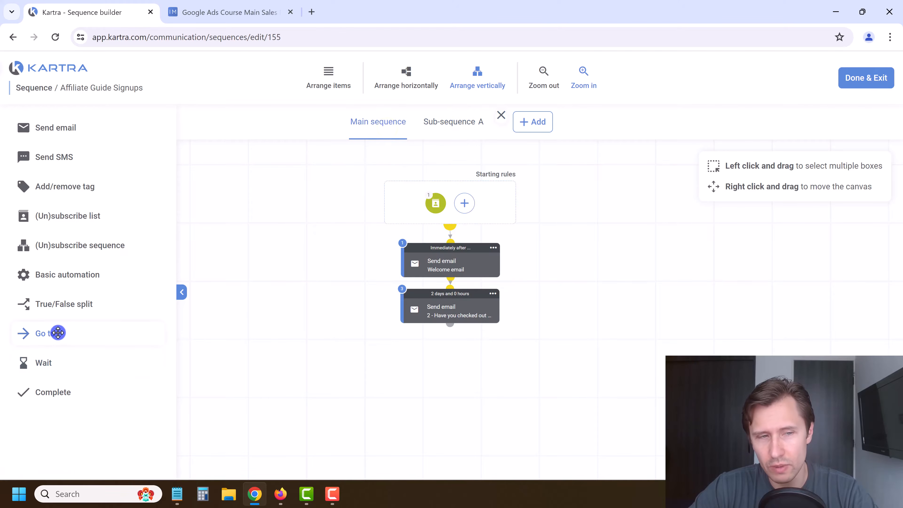
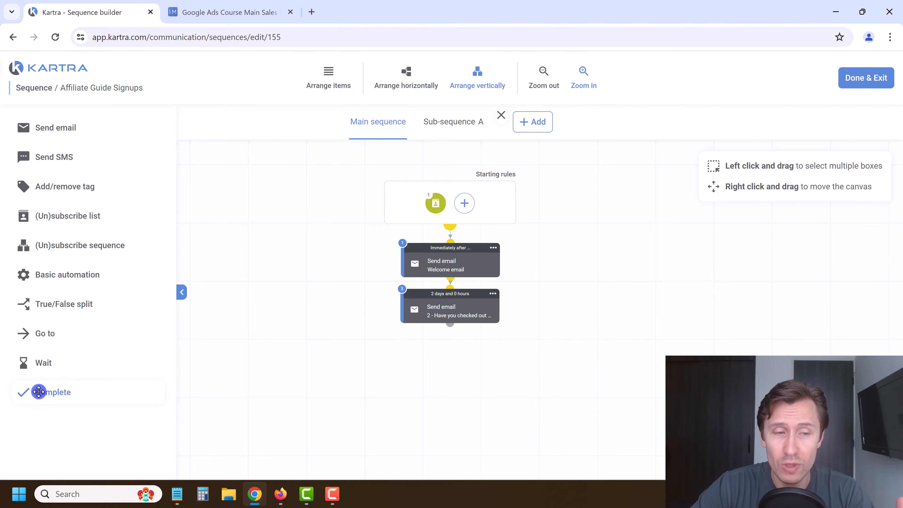
left_click_drag(52, 390, 471, 365)
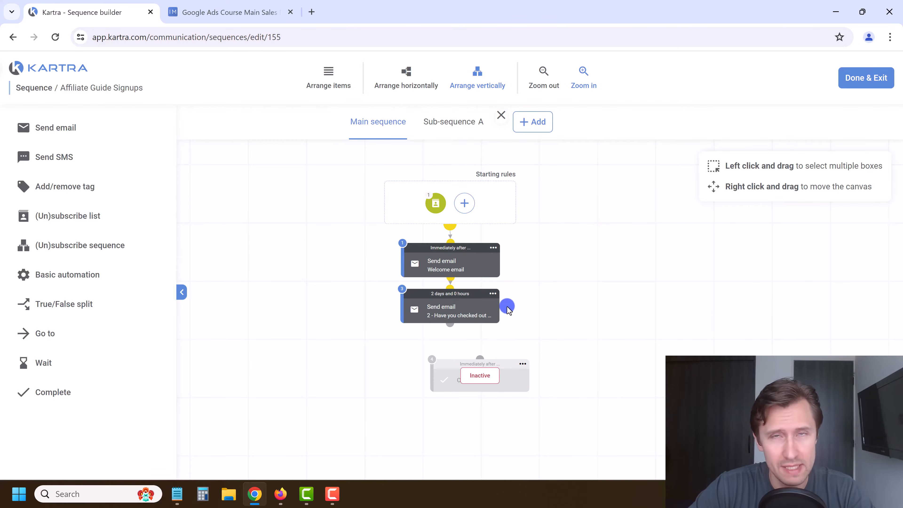
left_click(522, 365)
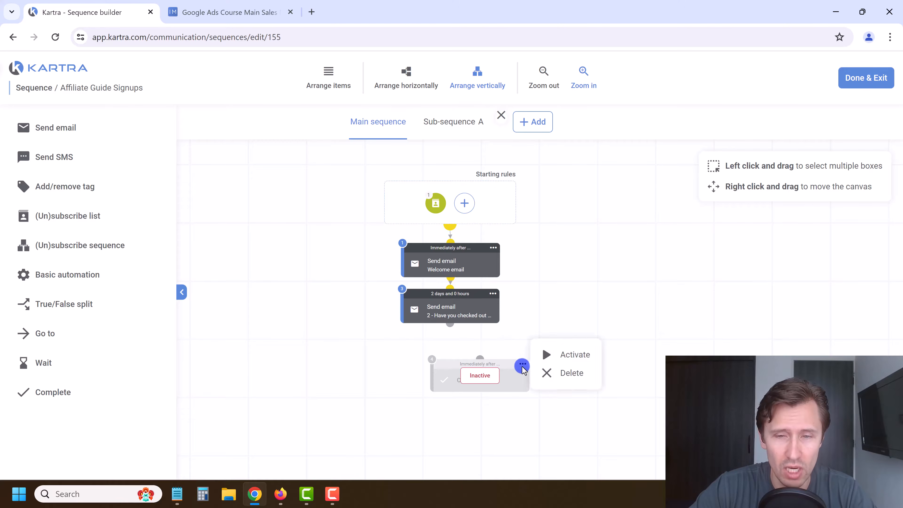
left_click(555, 355)
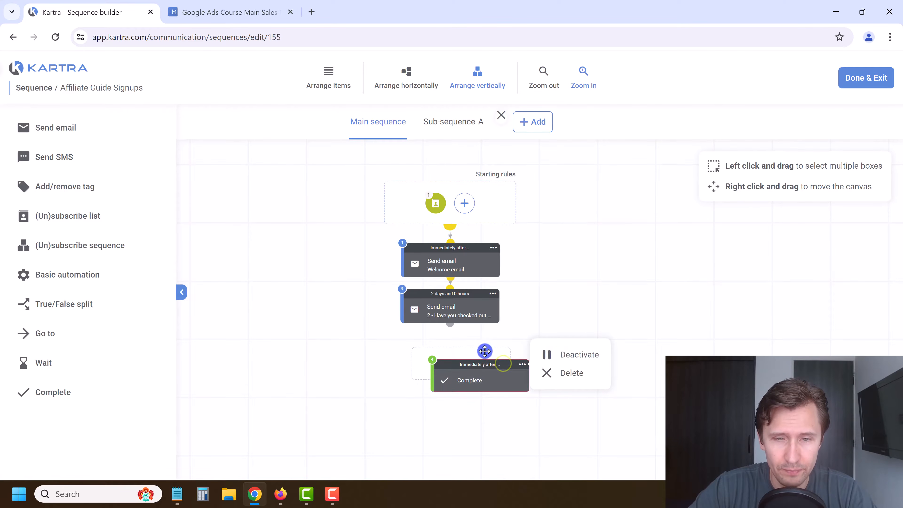
left_click_drag(473, 348, 450, 343)
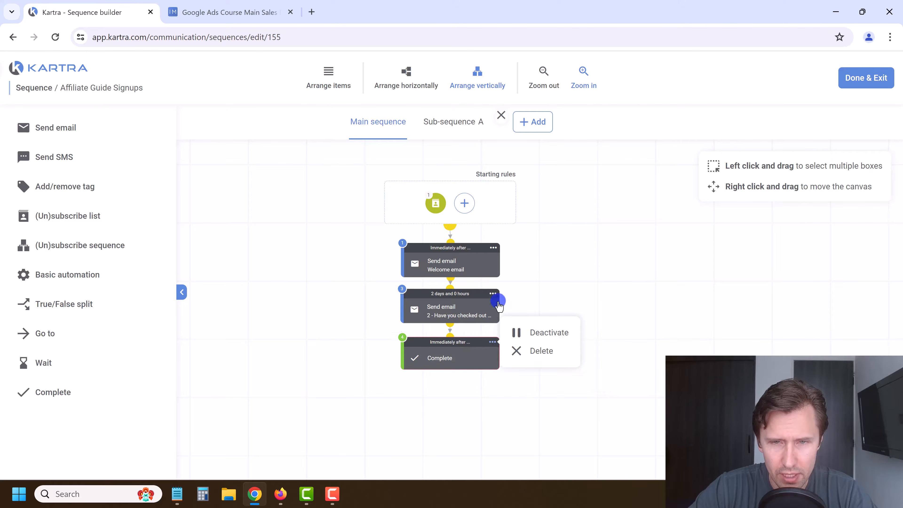
left_click(869, 80)
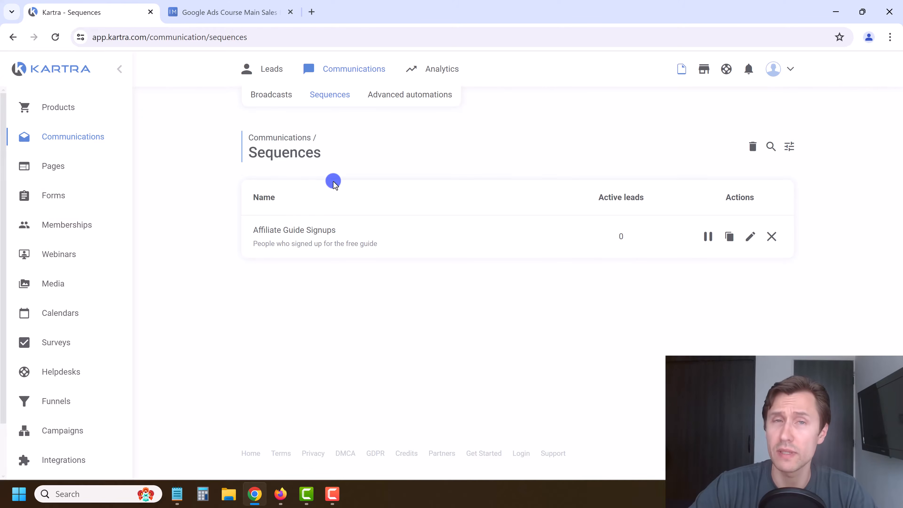
Copy the domain from the course sales page's address and open start.adnetworkexpert.com in a new browser tab
left_click(211, 4)
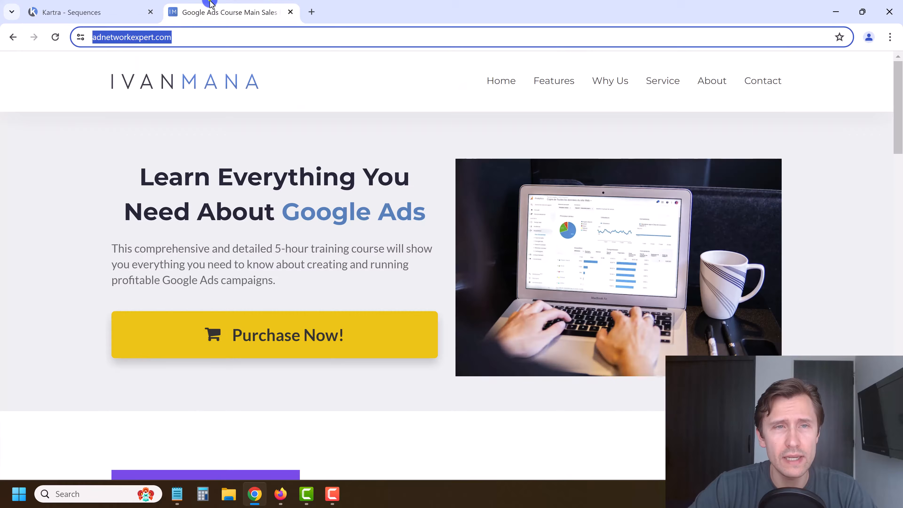
left_click_drag(229, 37, 139, 39)
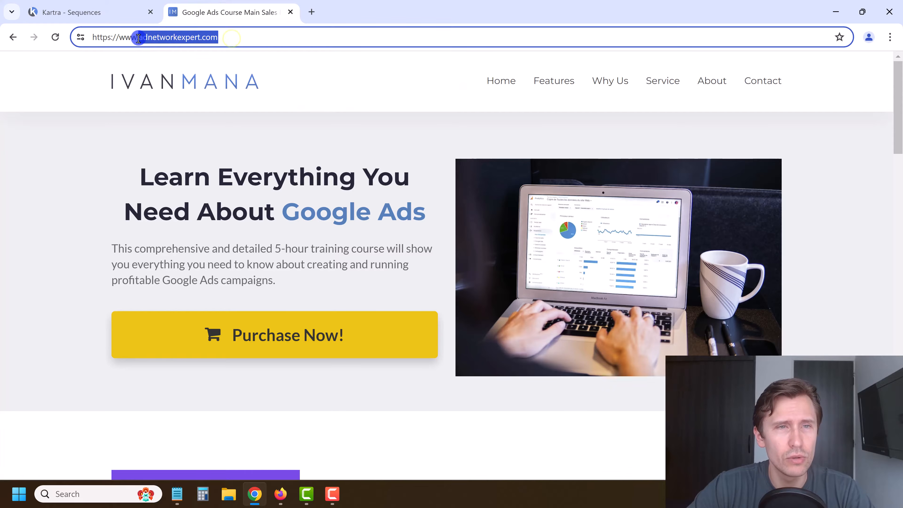
key("ctrl+c")
left_click(312, 12)
key("ctrl+v")
left_click(101, 37)
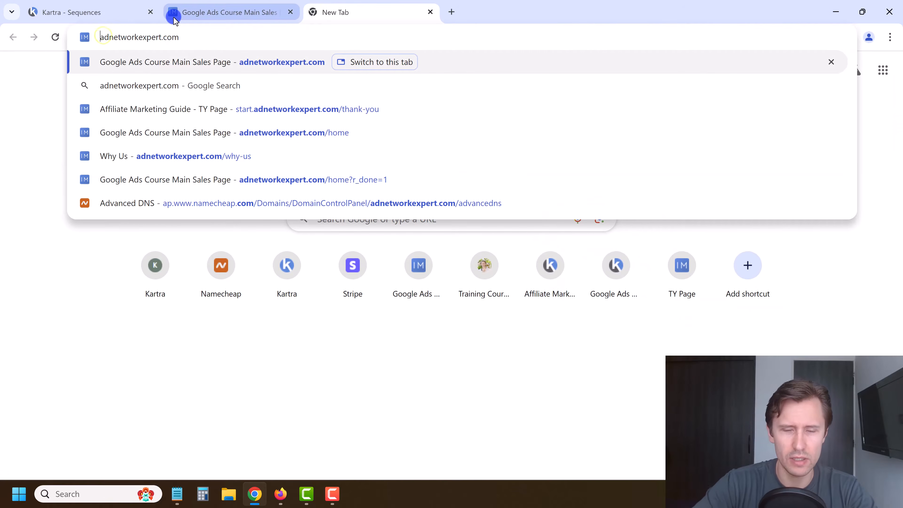
type("start.")
key("Return")
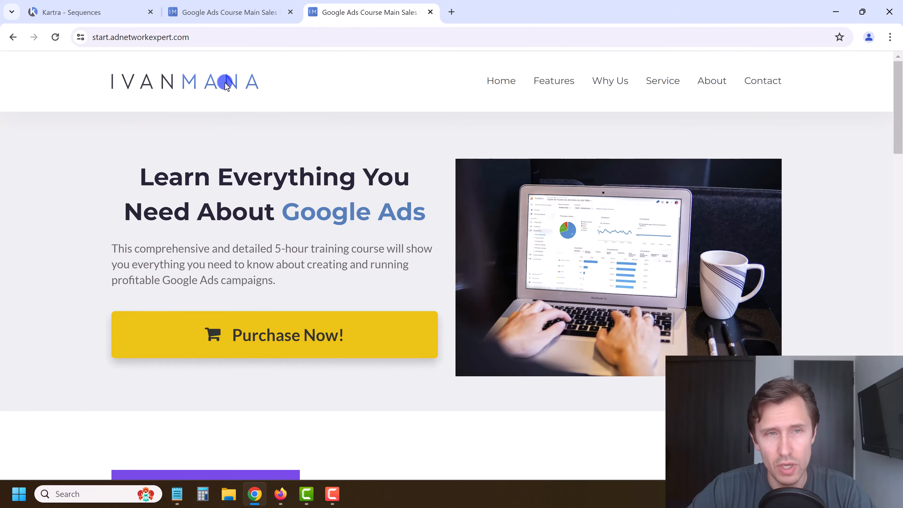
left_click(183, 37)
key("ctrl+v")
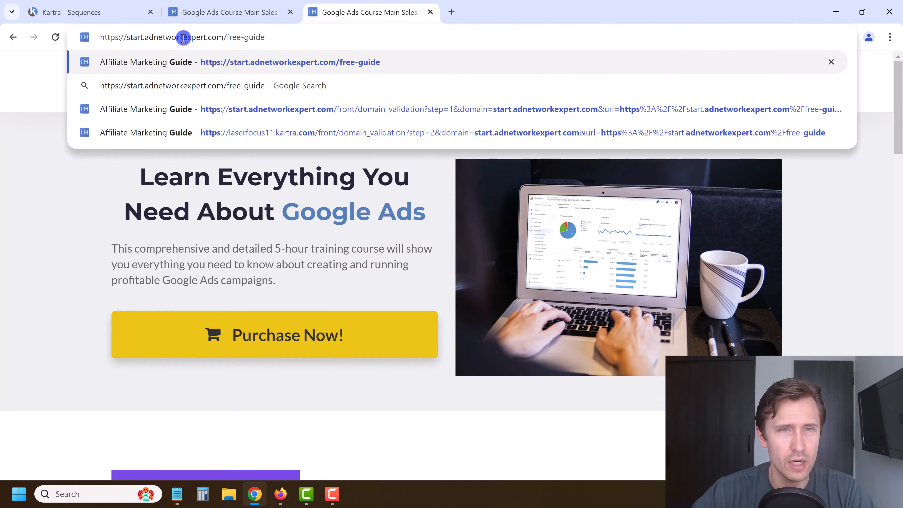
key("Return")
scroll(497, 265, "down", 3)
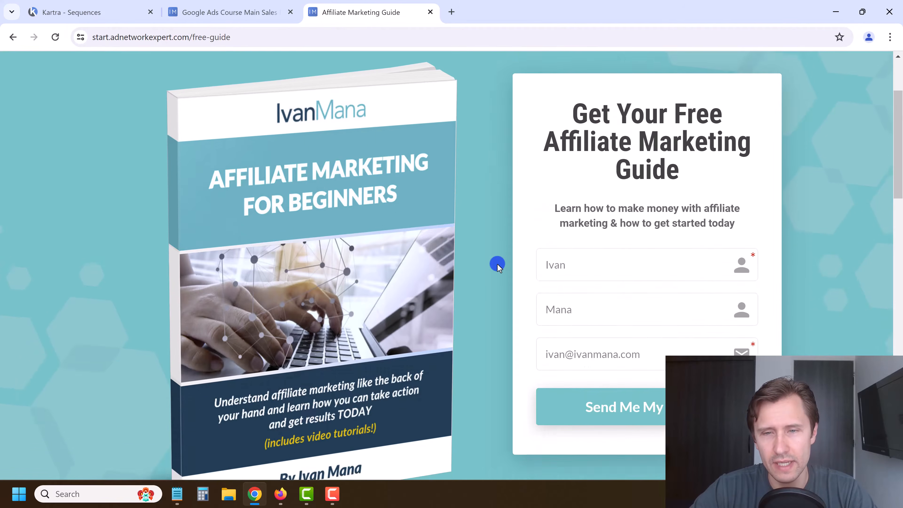
scroll(375, 231, "down", 12)
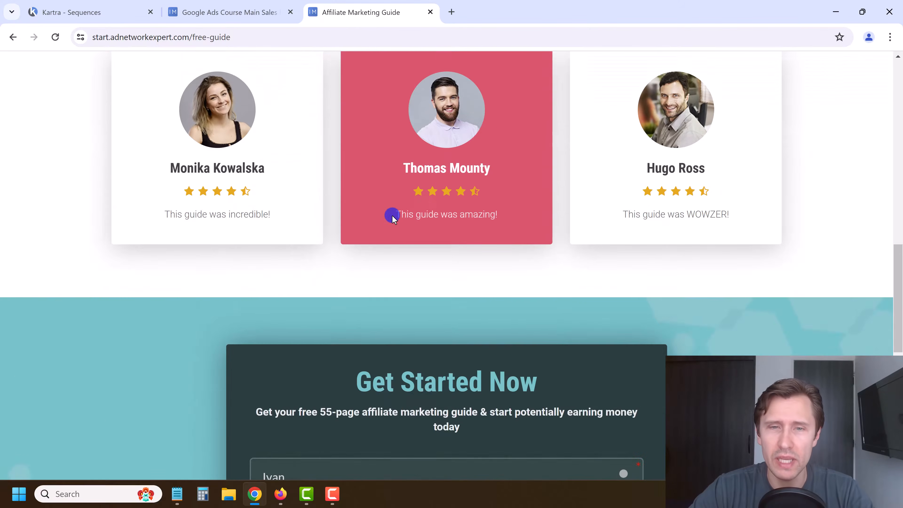
scroll(393, 216, "up", 12)
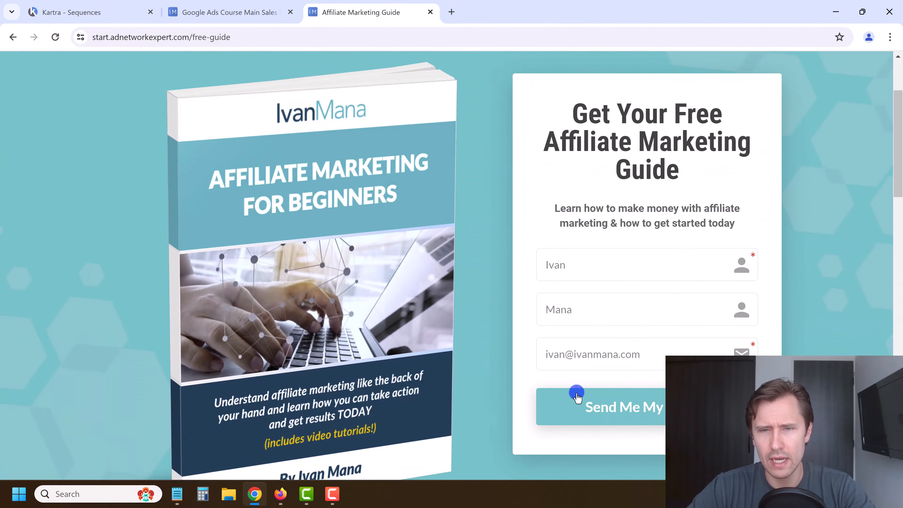
Submit the free affiliate marketing guide sign-up form and look over the thank-you page
left_click(605, 407)
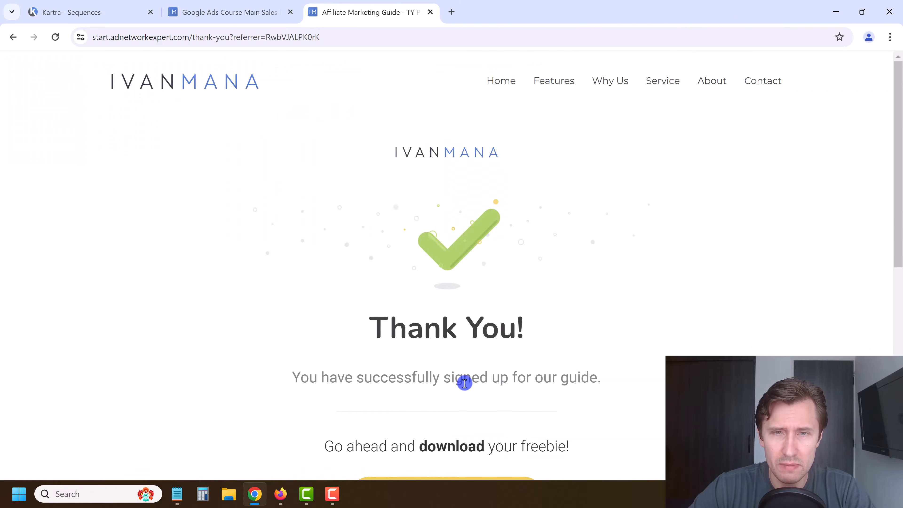
scroll(472, 344, "down", 3)
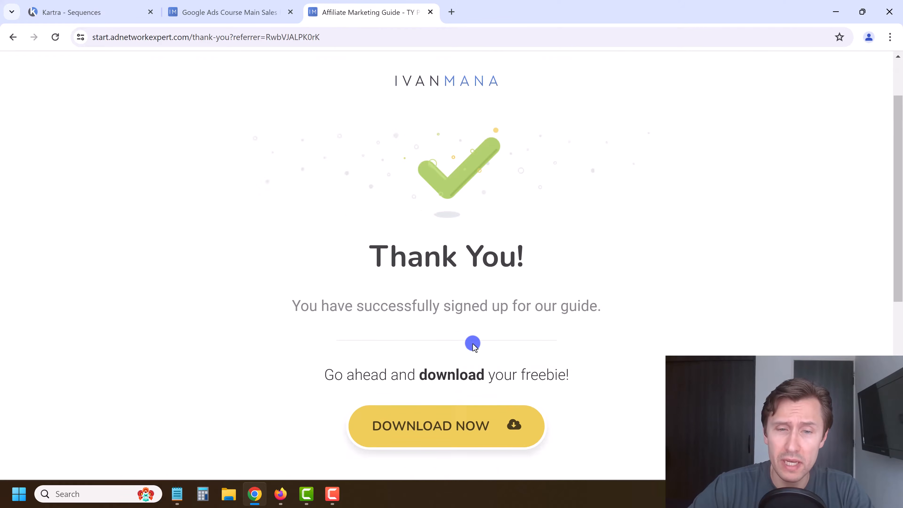
scroll(417, 272, "up", 3)
Switch to the Gmail inbox, check the signed-in account's address, and open the received free guide email
left_click(77, 4)
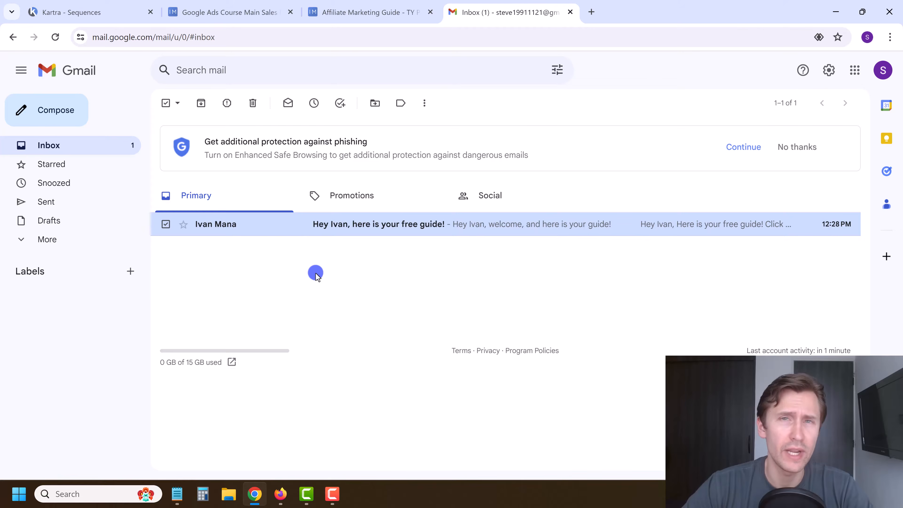
left_click(884, 75)
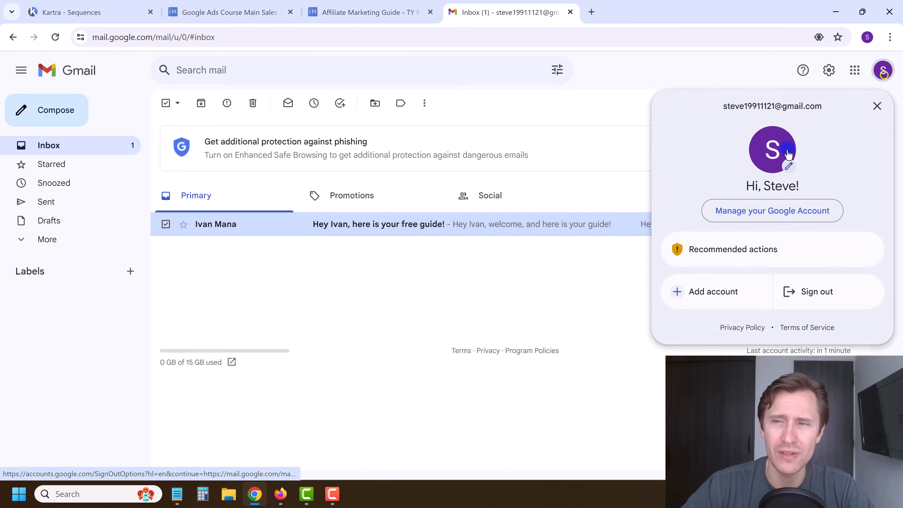
left_click_drag(730, 105, 764, 106)
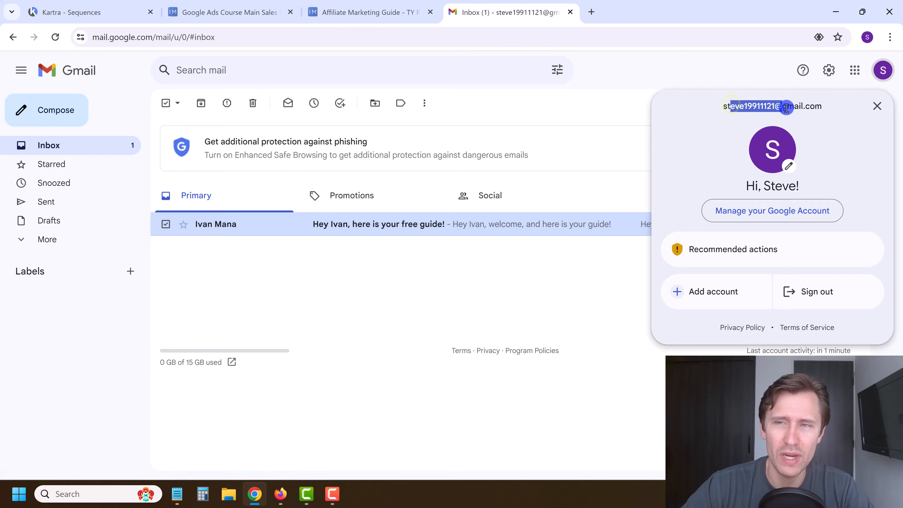
left_click(392, 266)
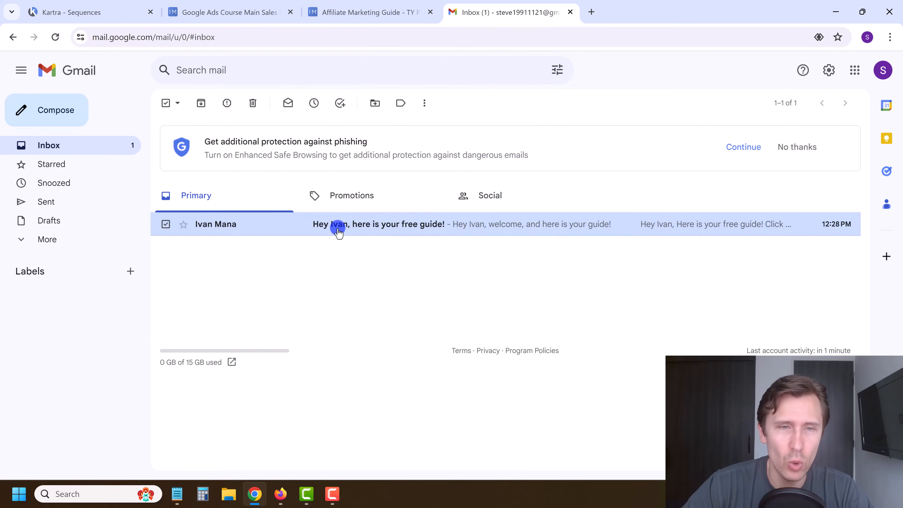
left_click(328, 231)
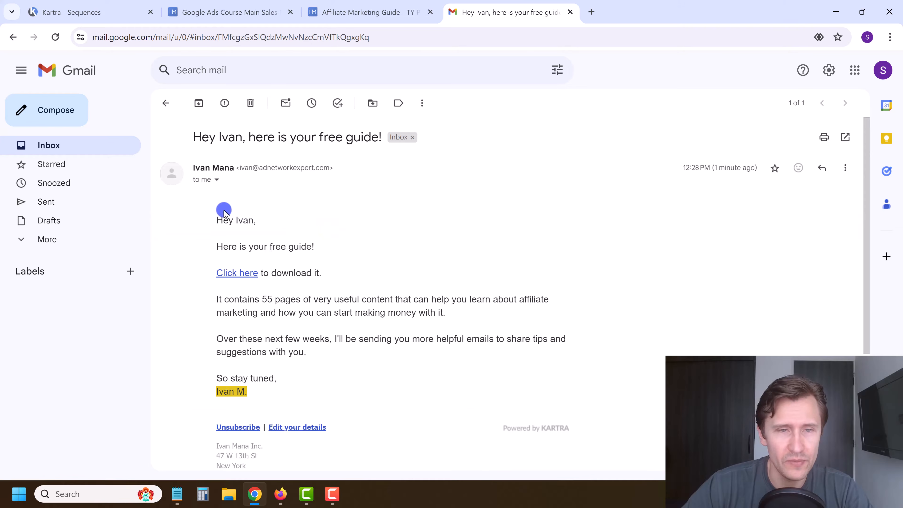
Read the free guide email, test its download link, and return to the message
left_click_drag(225, 220, 270, 269)
left_click(239, 272)
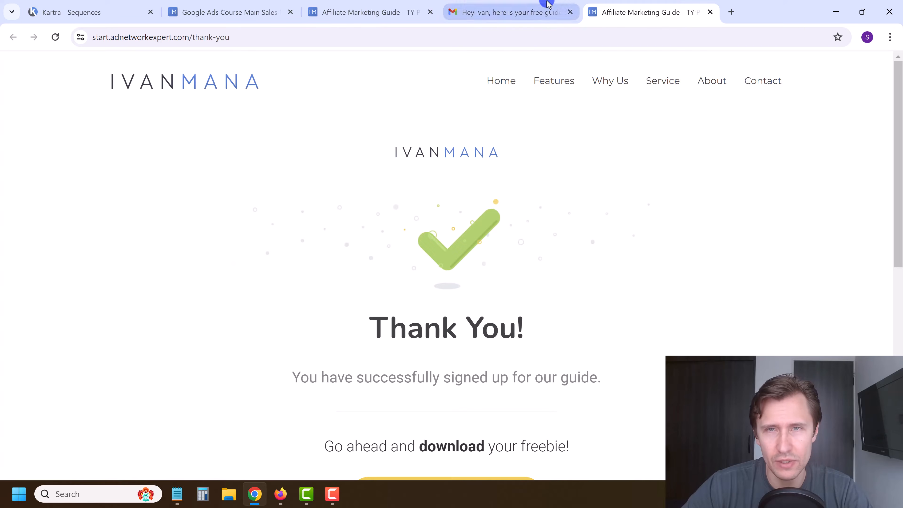
left_click(527, 9)
left_click_drag(266, 395, 242, 308)
left_click(320, 337)
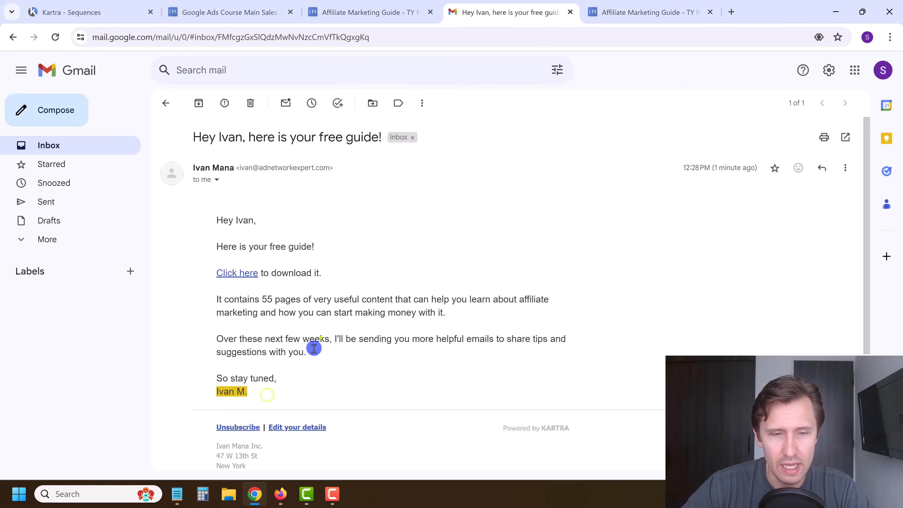
Open the email's Unsubscribe link, look over the two free-guide mailing list subscriptions, and close that page
scroll(275, 398, "down", 2)
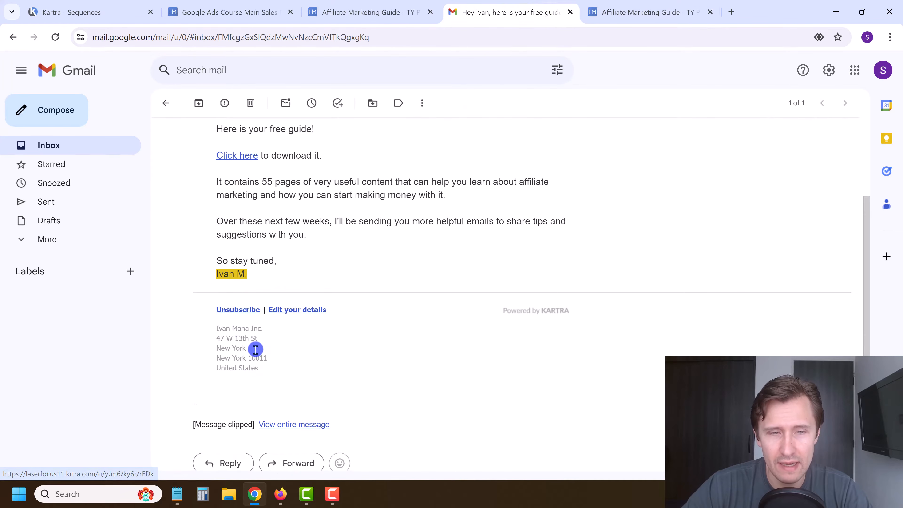
left_click(237, 311)
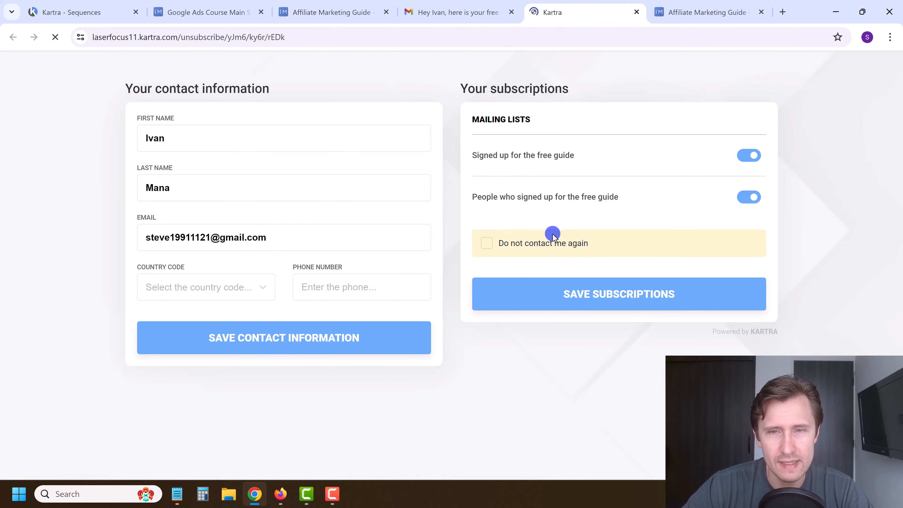
left_click_drag(487, 194, 606, 199)
left_click(532, 198)
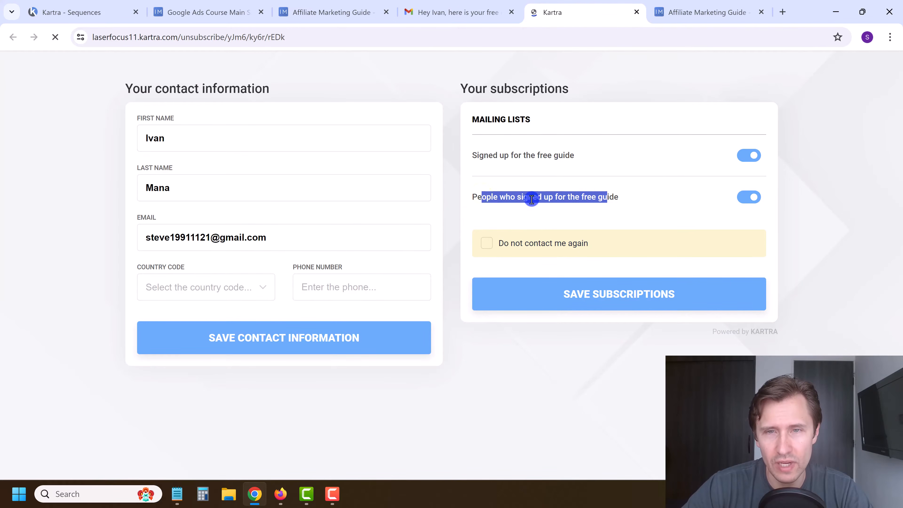
left_click_drag(480, 153, 561, 147)
left_click(522, 150)
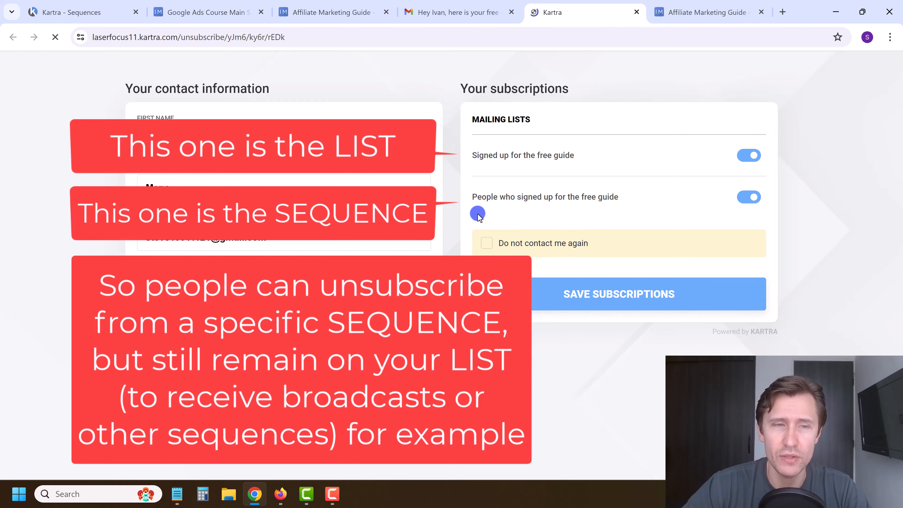
left_click(636, 12)
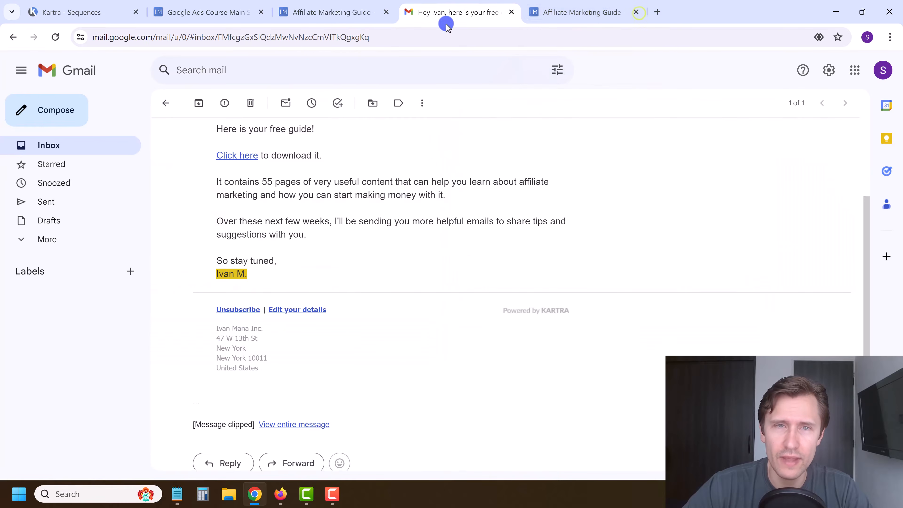
Close both affiliate guide thank-you pages and return to the Kartra sequences list
left_click(582, 12)
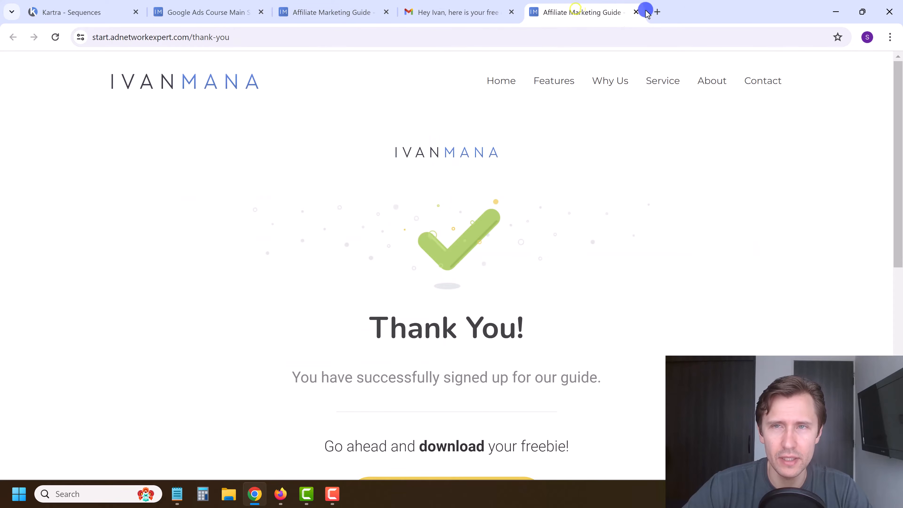
left_click(636, 12)
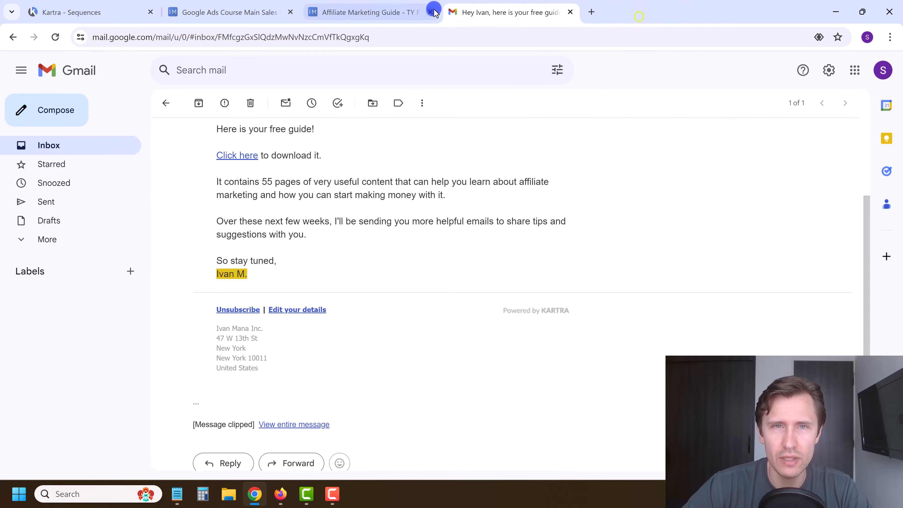
left_click(366, 7)
left_click(430, 12)
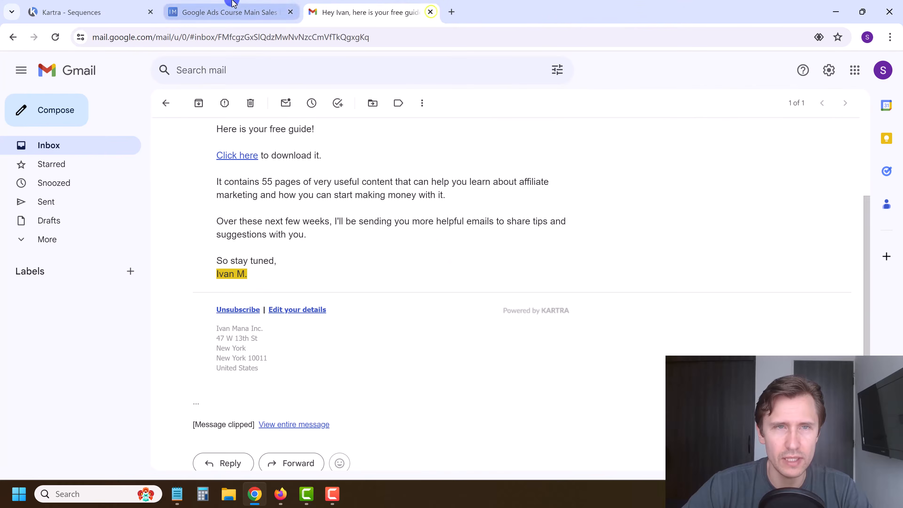
left_click(242, 14)
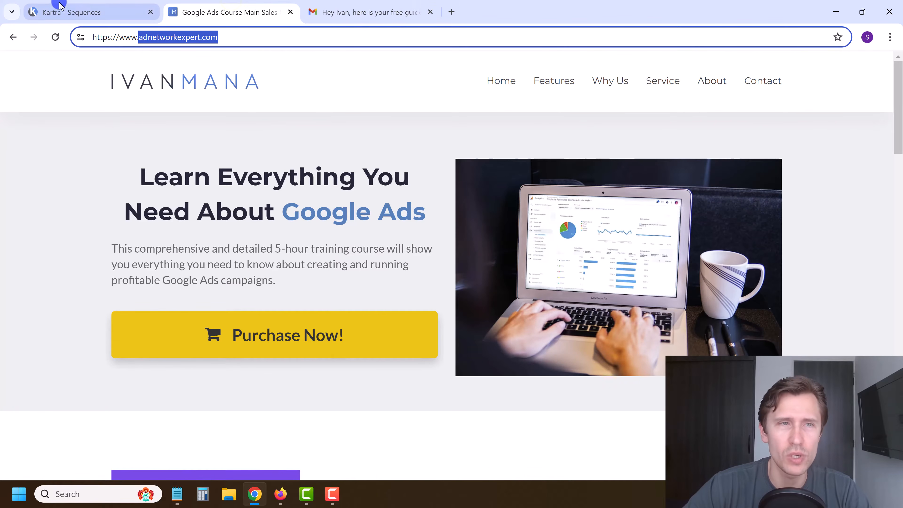
left_click(76, 7)
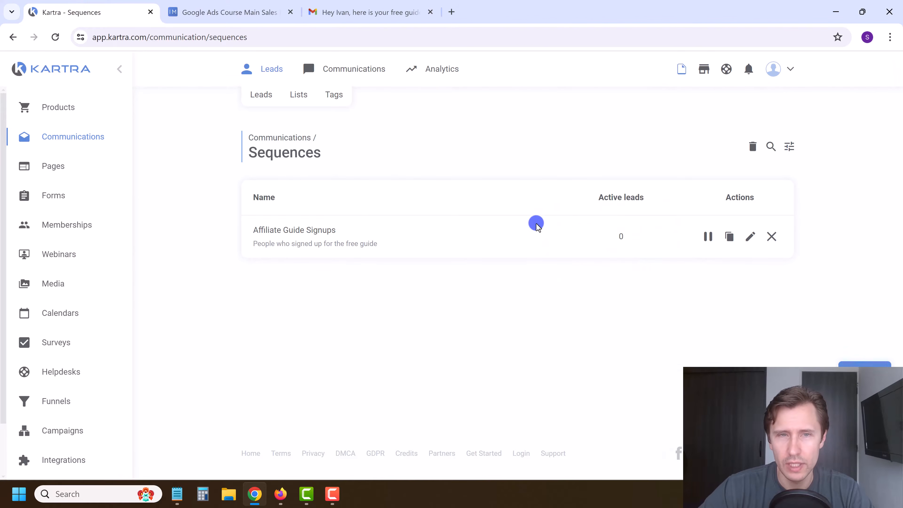
Create a new sequence named "Google Ads Purchase" with the public description "Purchased the Google Ads course"
left_click(863, 393)
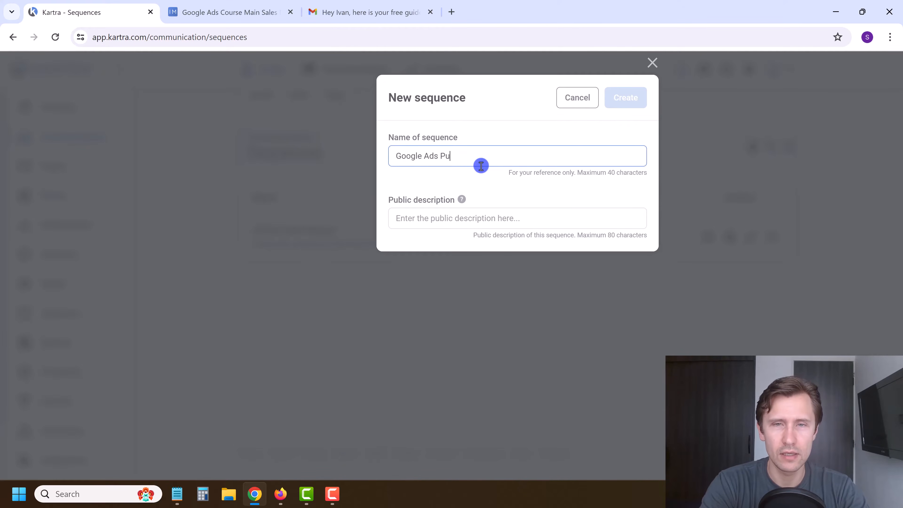
left_click(453, 221)
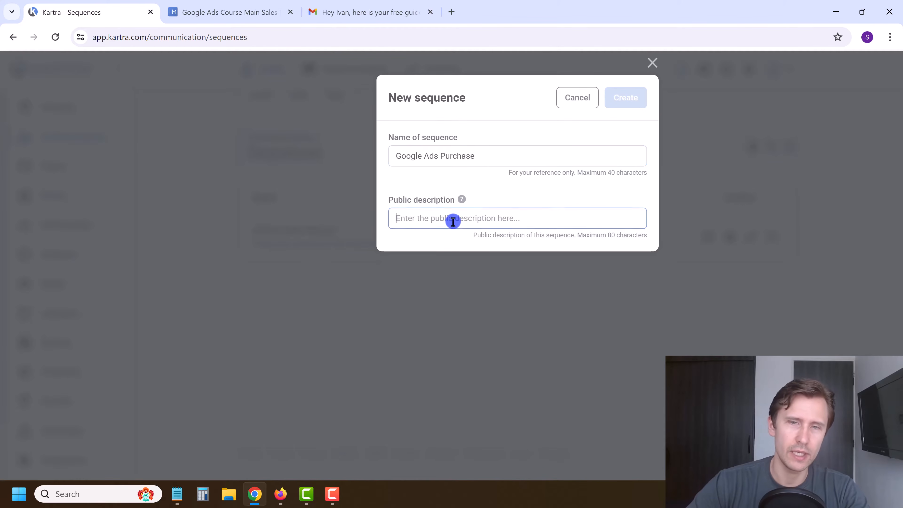
type("Purchased the Google Ads")
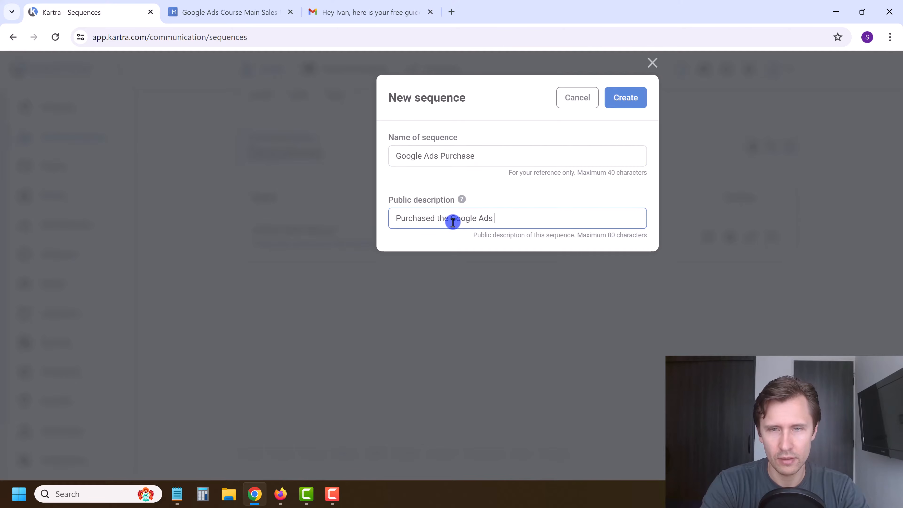
type(" course")
left_click(631, 96)
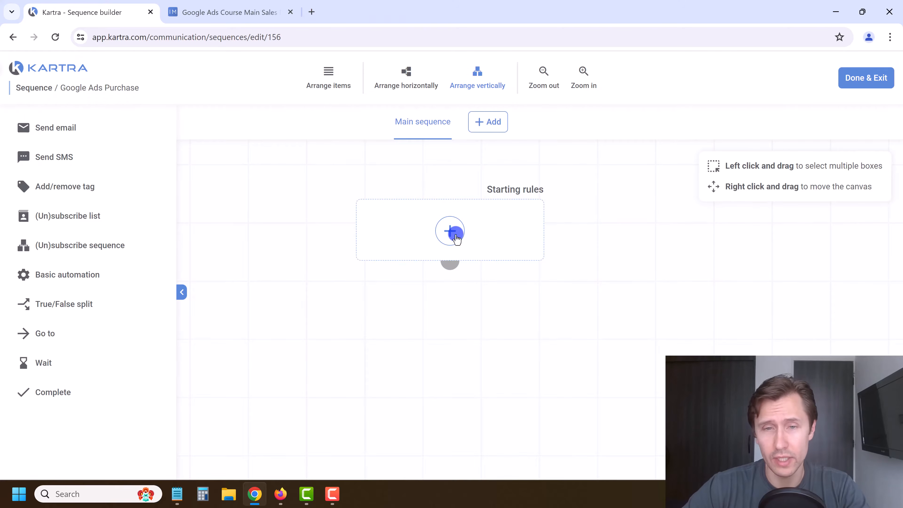
Add and save a starting rule that enters leads who subscribe to the Google Ads Course Members list
left_click(456, 238)
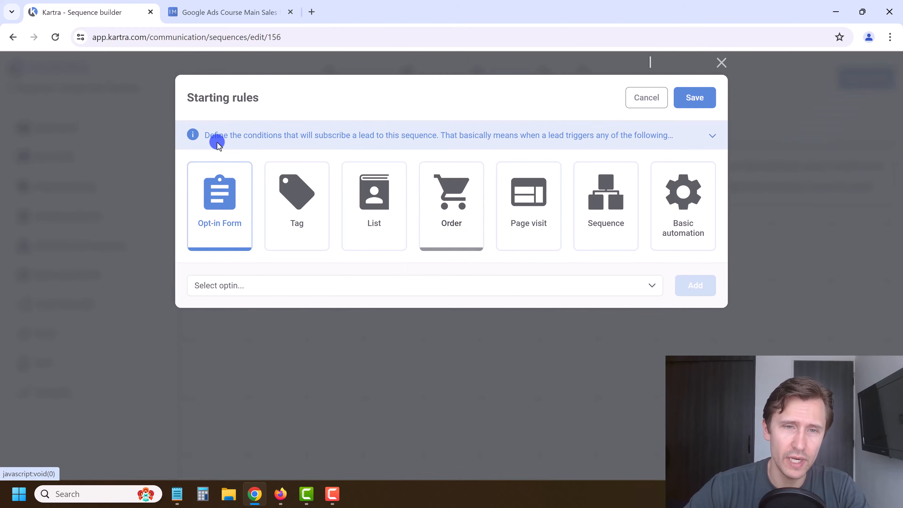
left_click(246, 191)
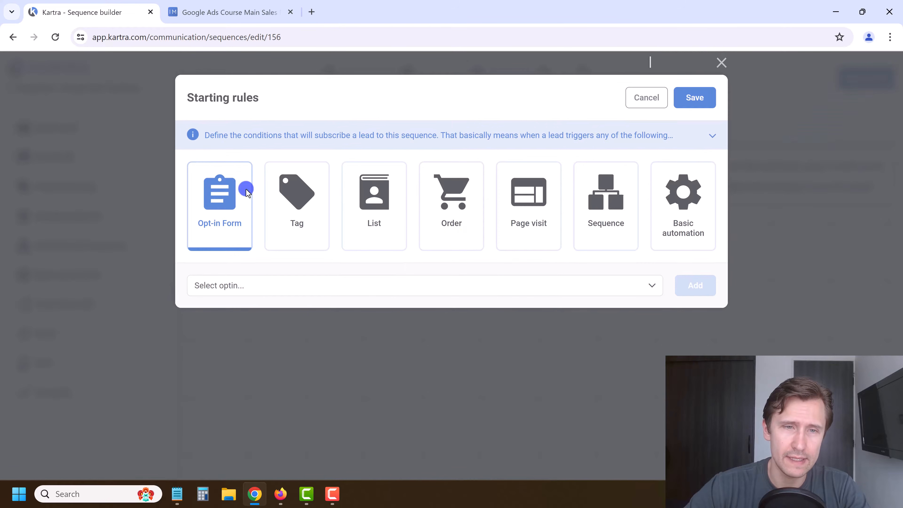
left_click(439, 209)
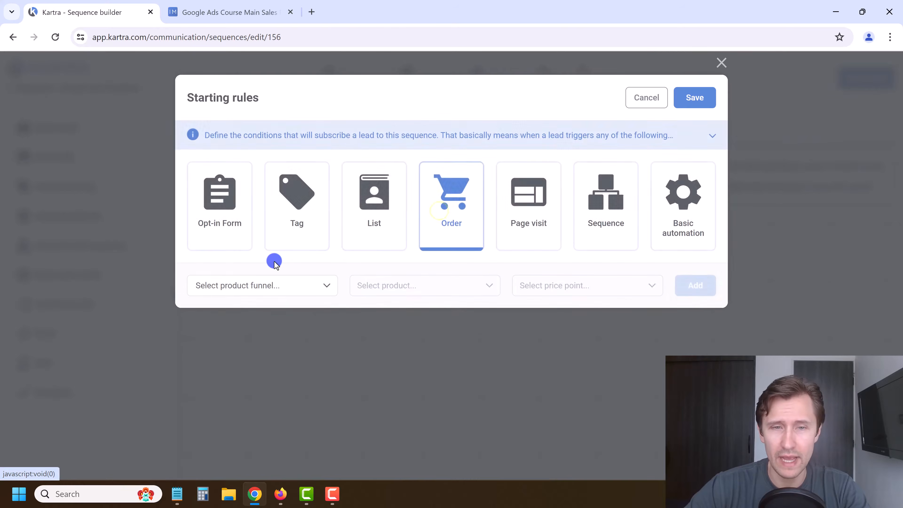
left_click(361, 213)
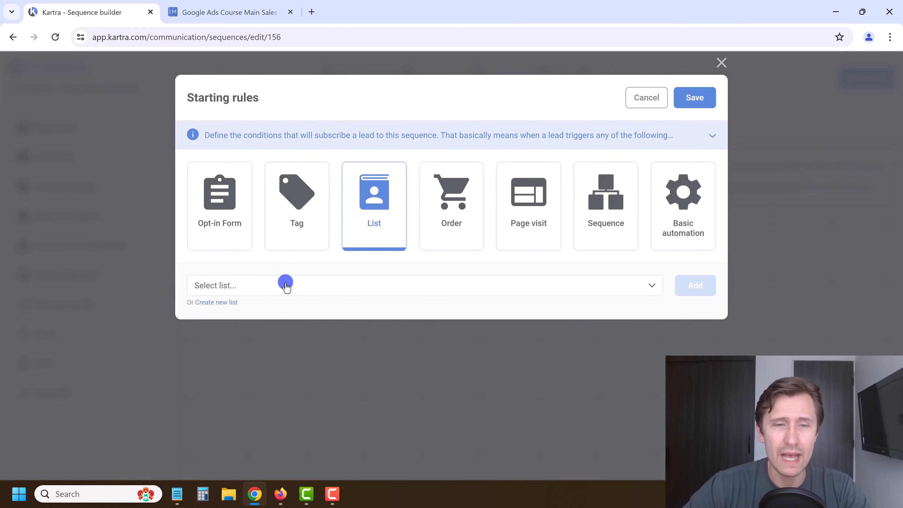
left_click(285, 284)
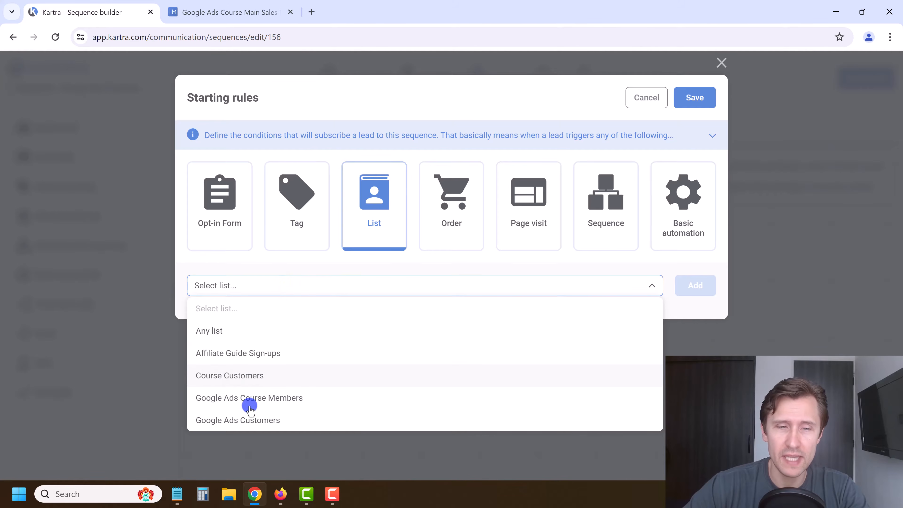
left_click(229, 404)
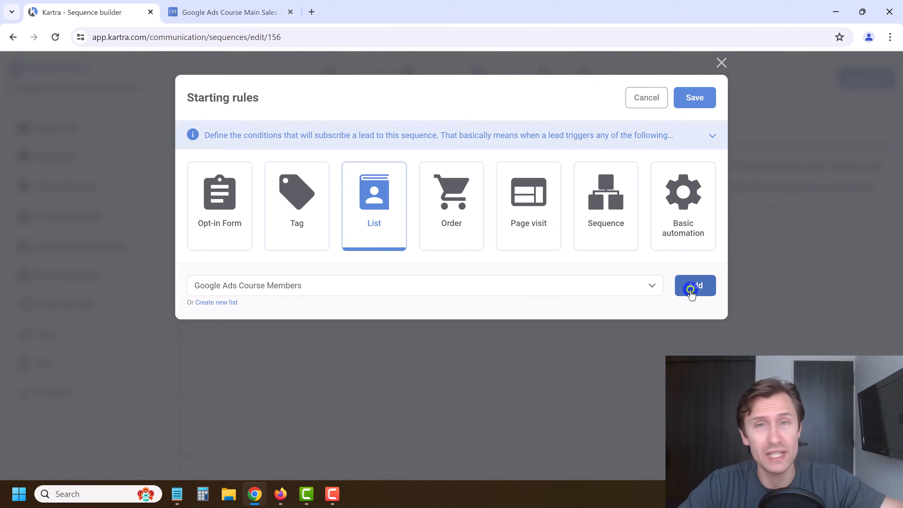
left_click(694, 285)
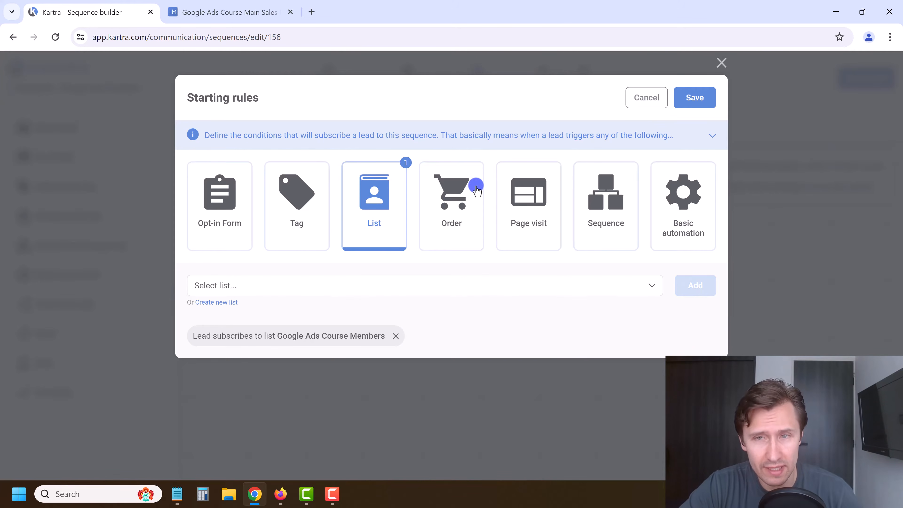
left_click(691, 96)
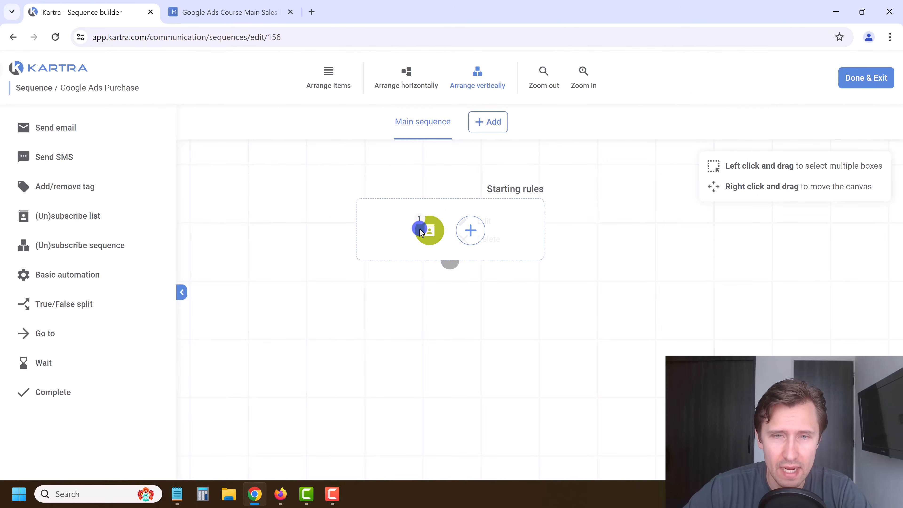
left_click(420, 228)
left_click(481, 221)
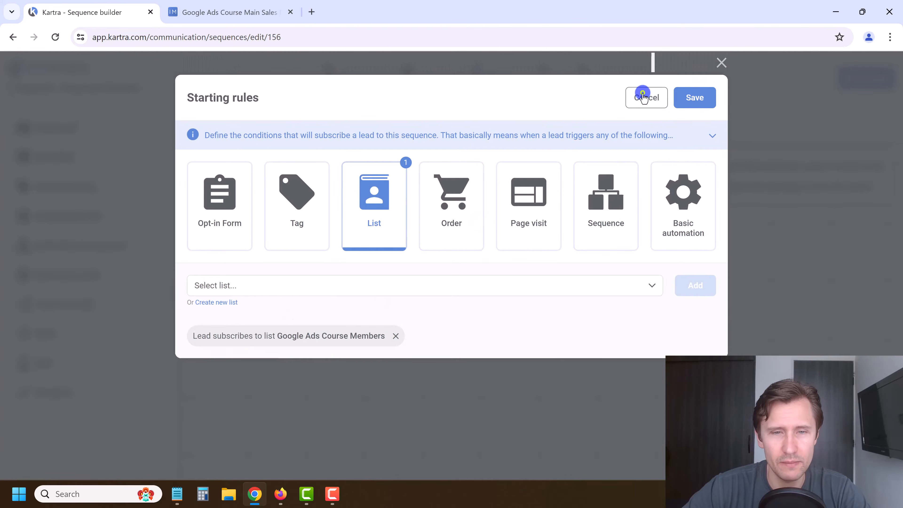
left_click(643, 97)
Add an email step that runs right after the previous step, on any day and time, with the broadcast name "Hope you enjoy the course"
left_click_drag(46, 128, 419, 334)
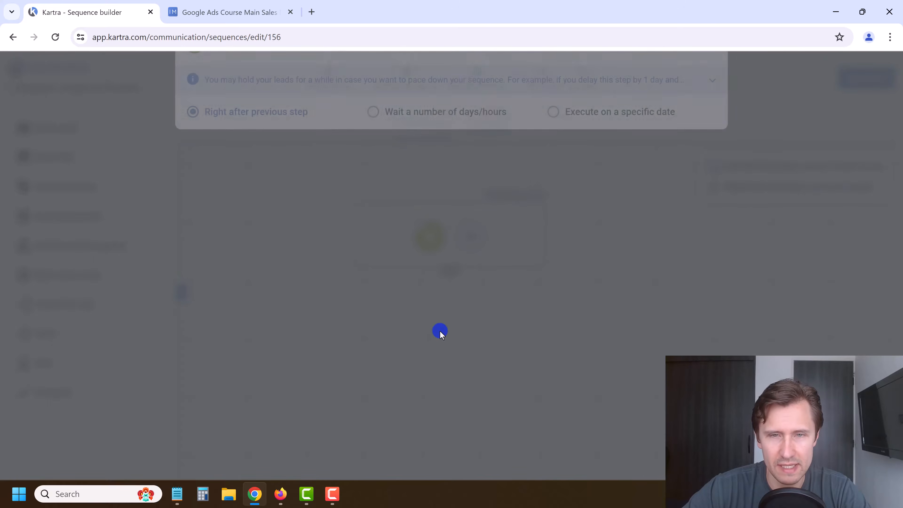
left_click(714, 104)
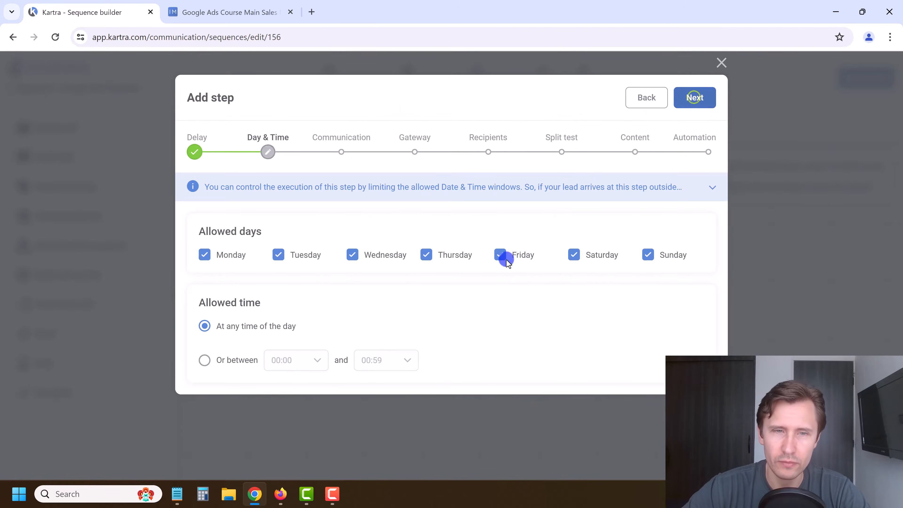
left_click(697, 99)
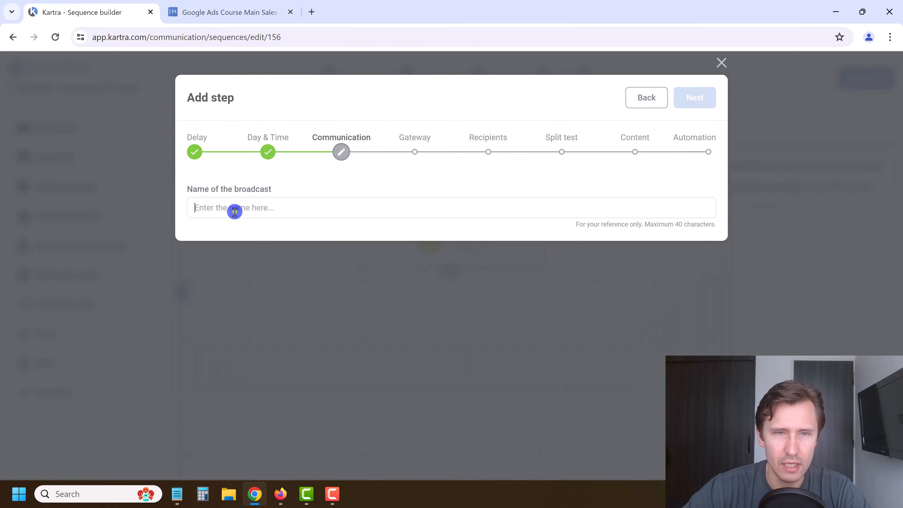
left_click(235, 212)
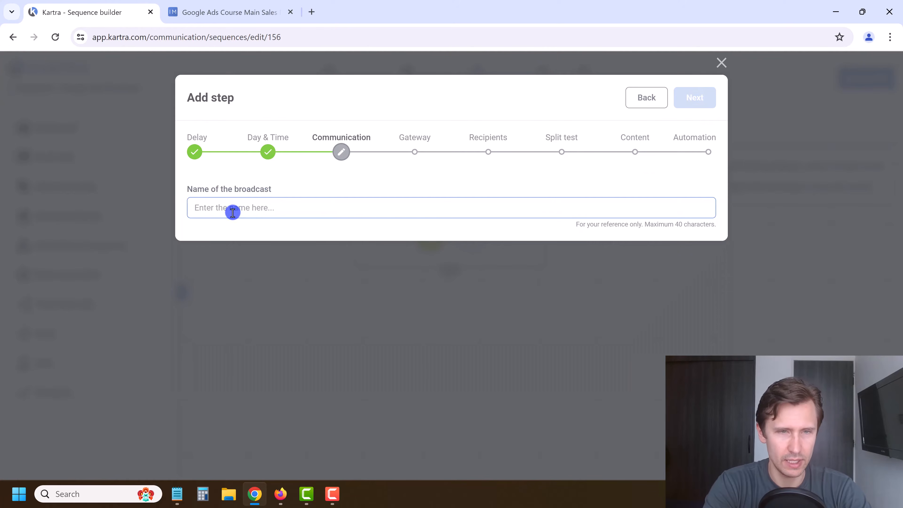
type("Hope you enjoy the course")
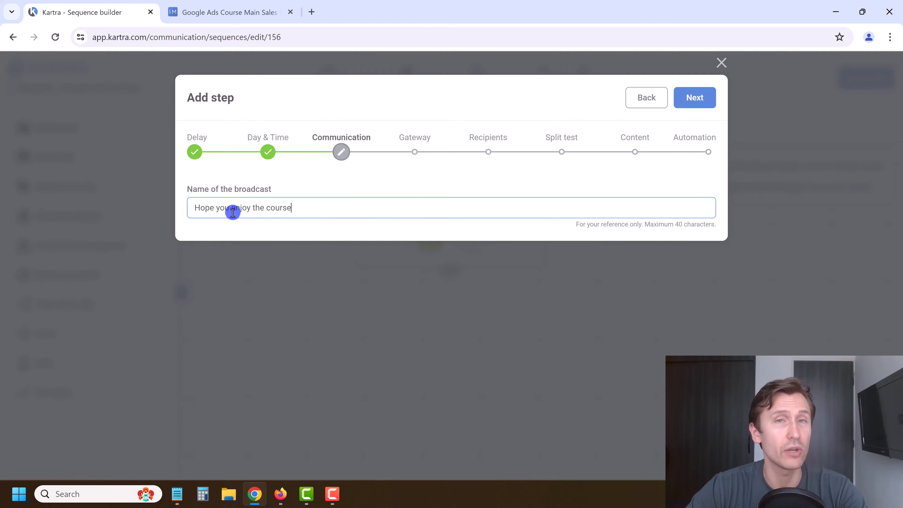
left_click(701, 96)
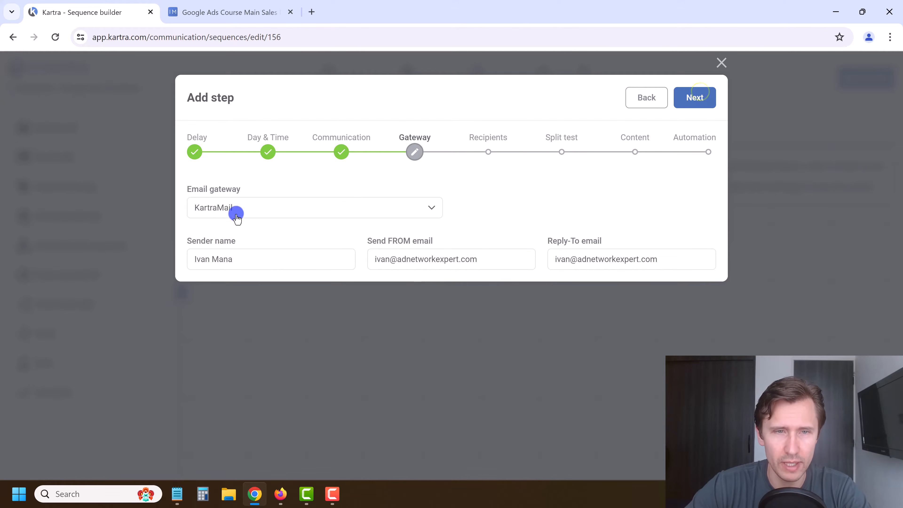
Keep the email gateway settings, send to leads subscribed to the Google Ads Course Members list, and choose a single email without split testing
left_click(686, 101)
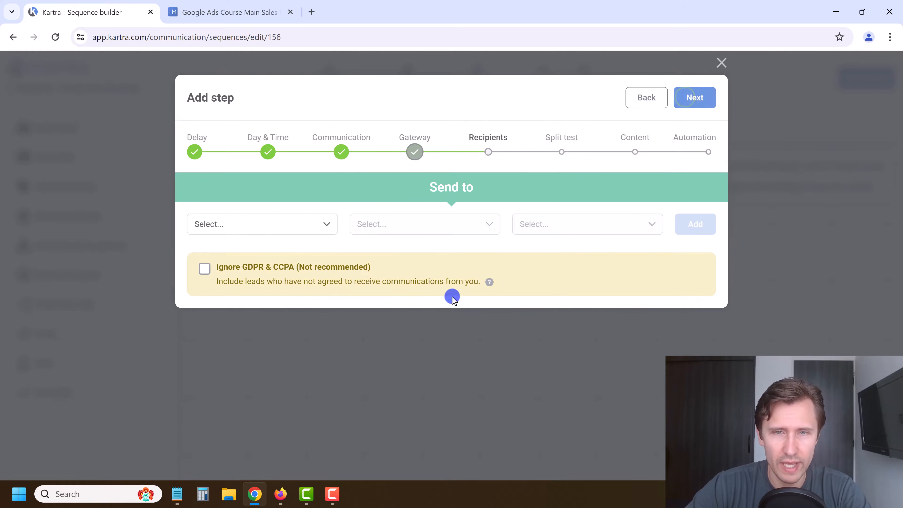
left_click(232, 225)
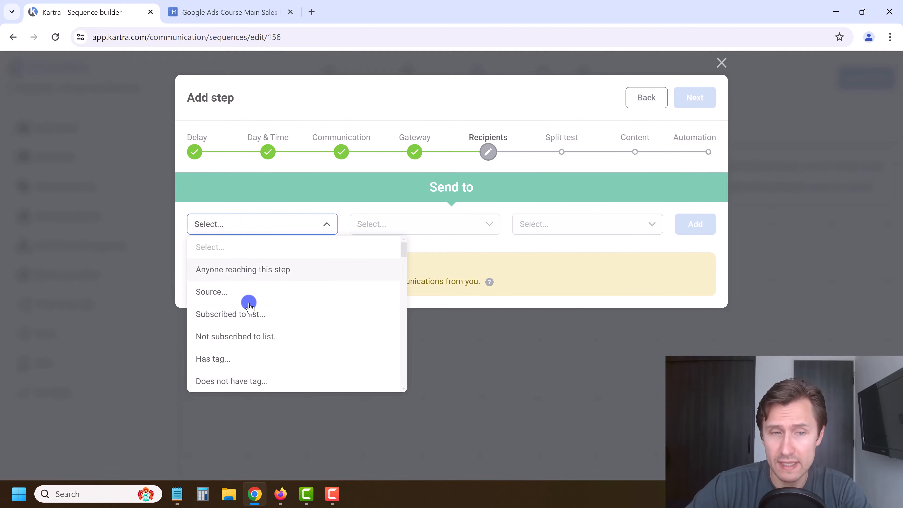
left_click(244, 314)
left_click(492, 222)
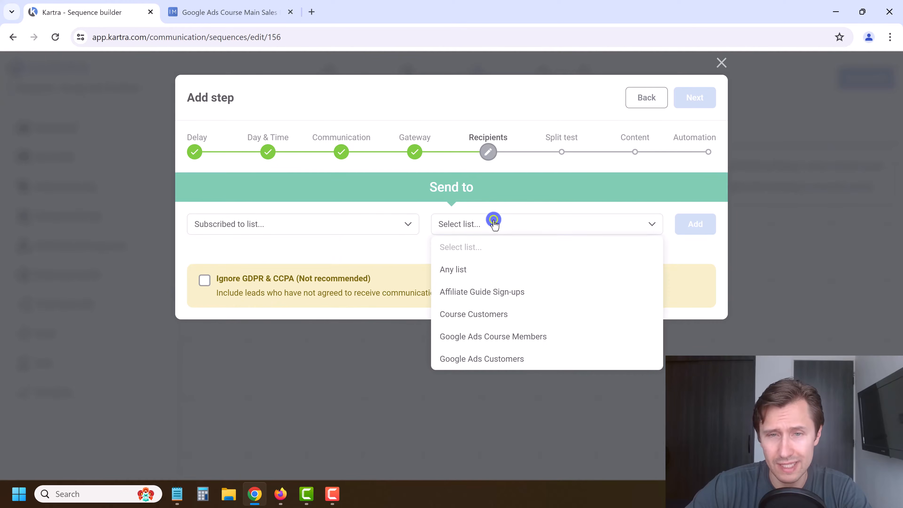
left_click(469, 336)
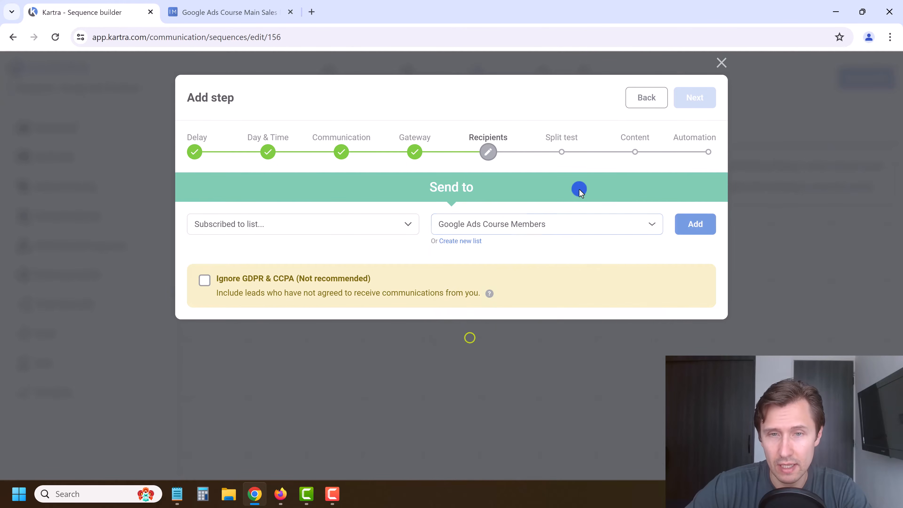
left_click(697, 224)
left_click(693, 99)
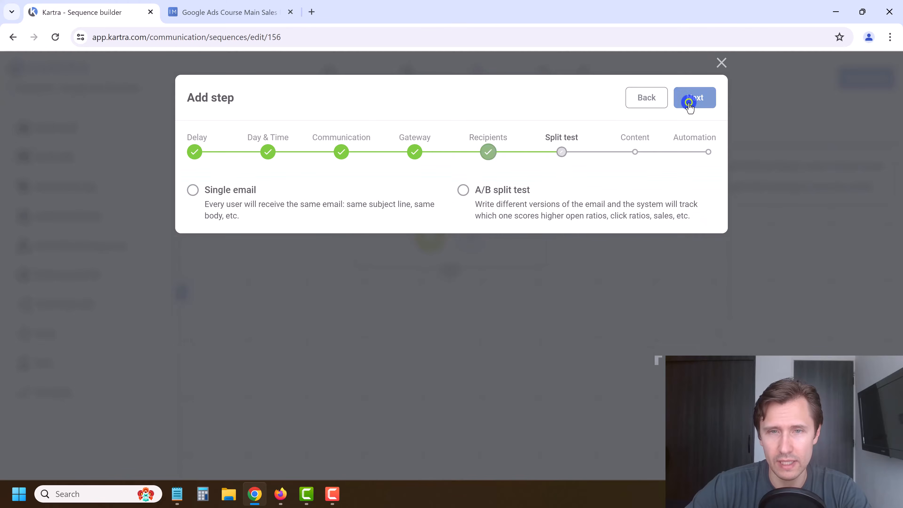
left_click(235, 192)
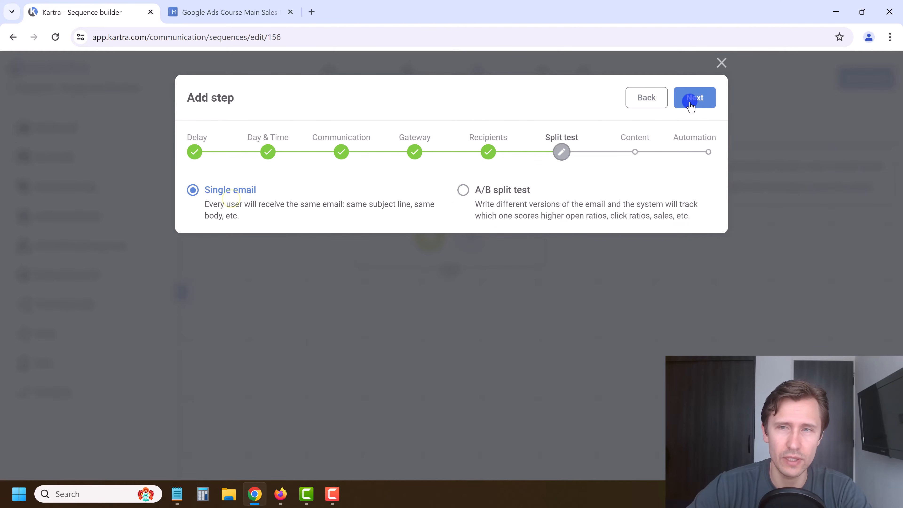
left_click(711, 103)
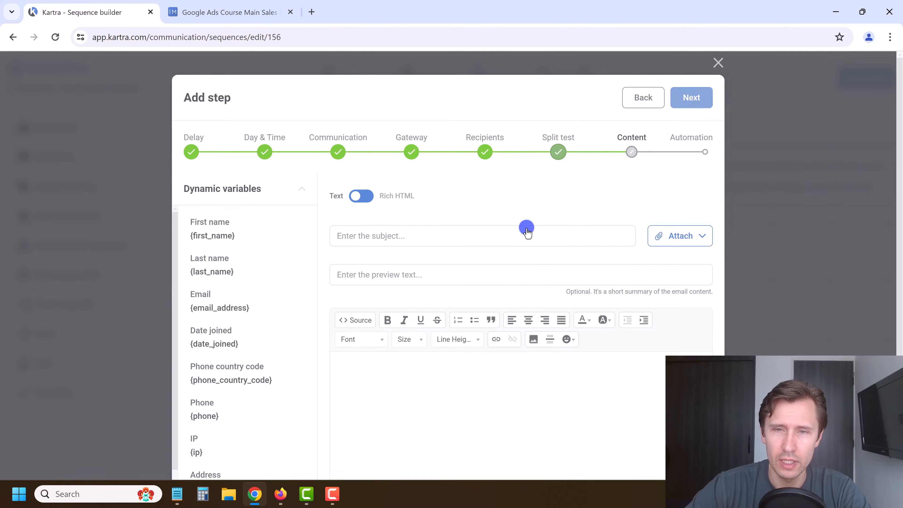
Set both the email subject and the preview text to "Hey {first_name}, hope you are enjoying the course..."
left_click(366, 230)
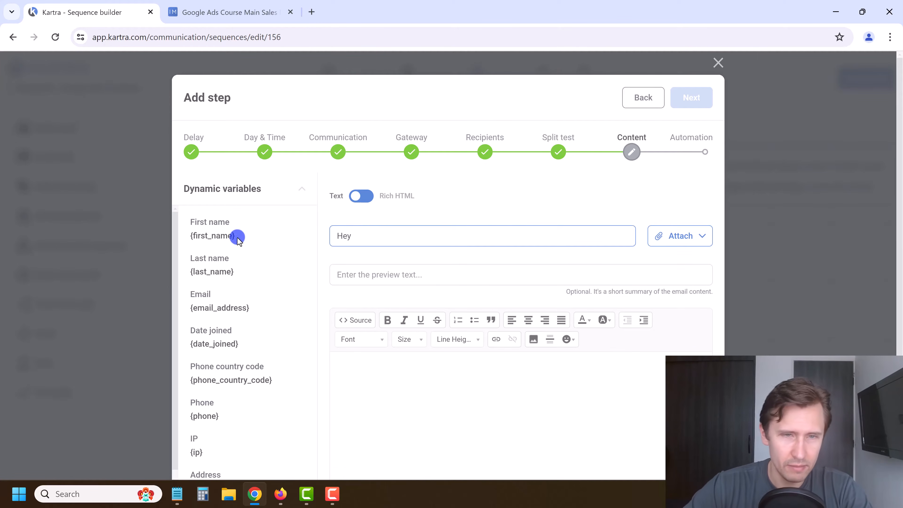
left_click_drag(243, 242, 193, 239)
key("ctrl+c")
left_click(211, 236)
left_click(405, 231)
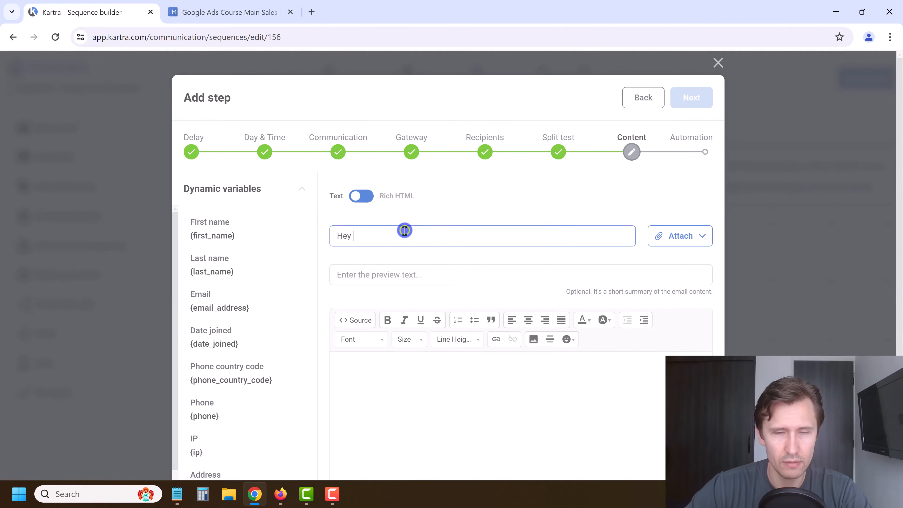
key("ctrl+v")
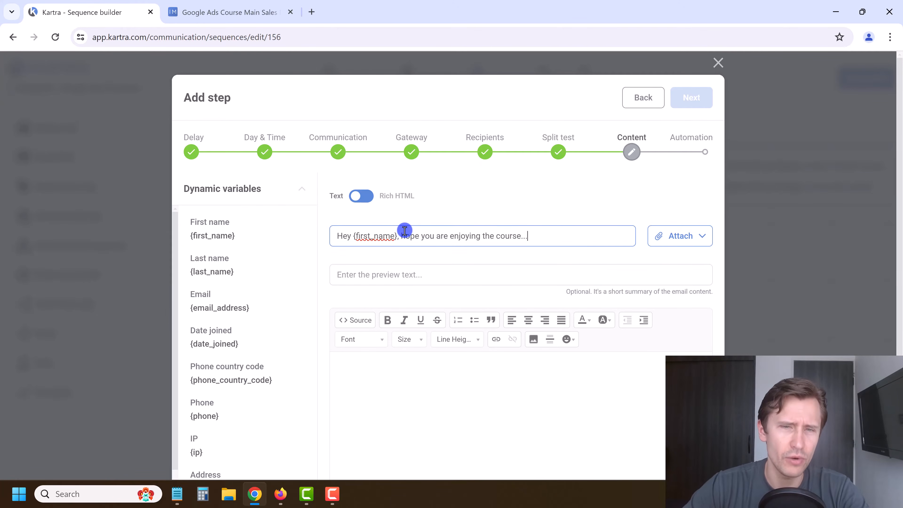
key("ctrl+a")
key("ctrl+c")
left_click(411, 274)
key("ctrl+v")
Start the email body with the greeting "Hey {first_name}," and a separate line "Just wanted to check in to make sure you were OK..."
left_click(403, 388)
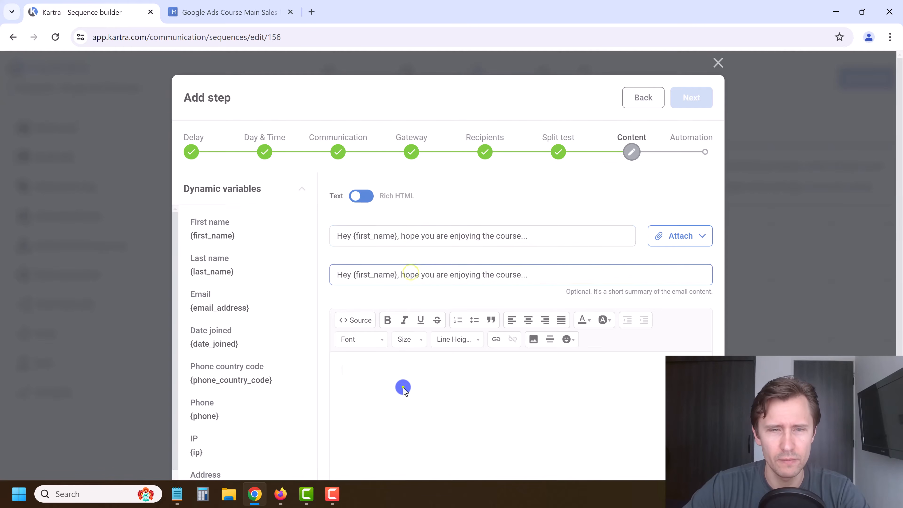
key("ctrl+v")
left_click(418, 370)
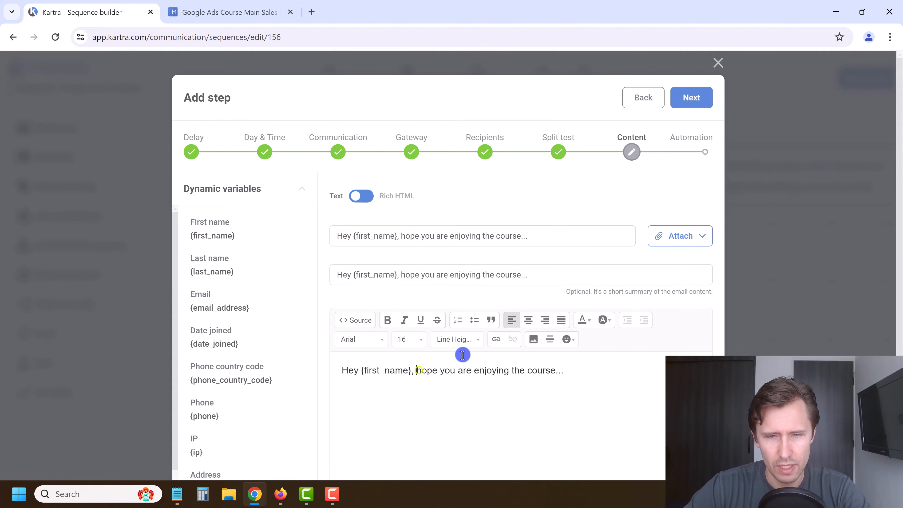
key("Return")
key("Return")
type("Just wa")
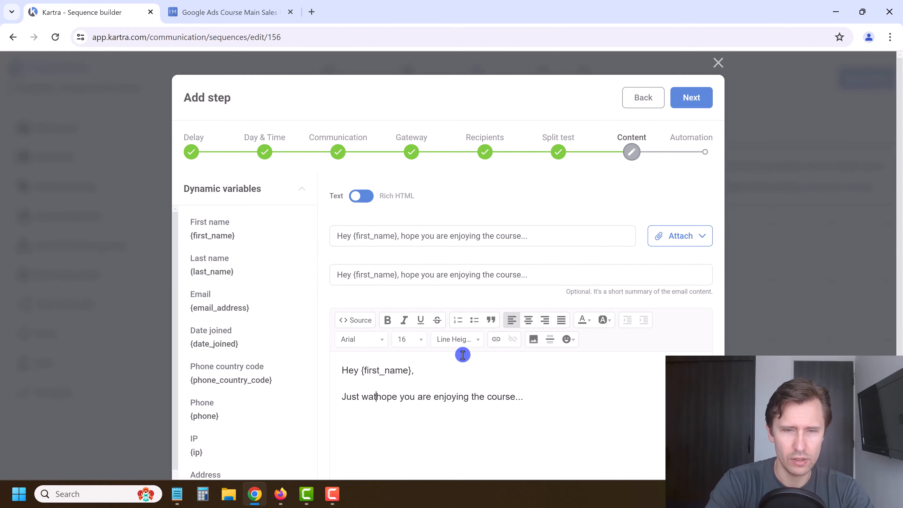
type("nted")
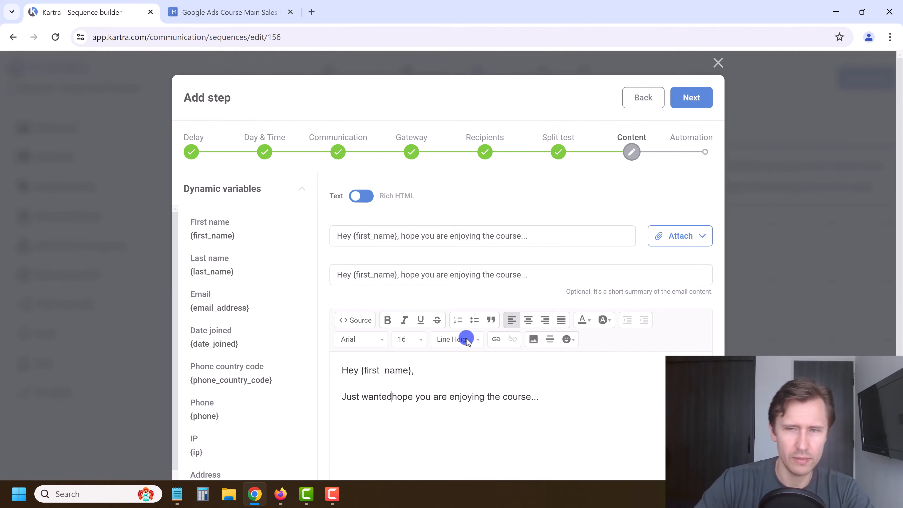
scroll(475, 307, "down", 3)
type("to")
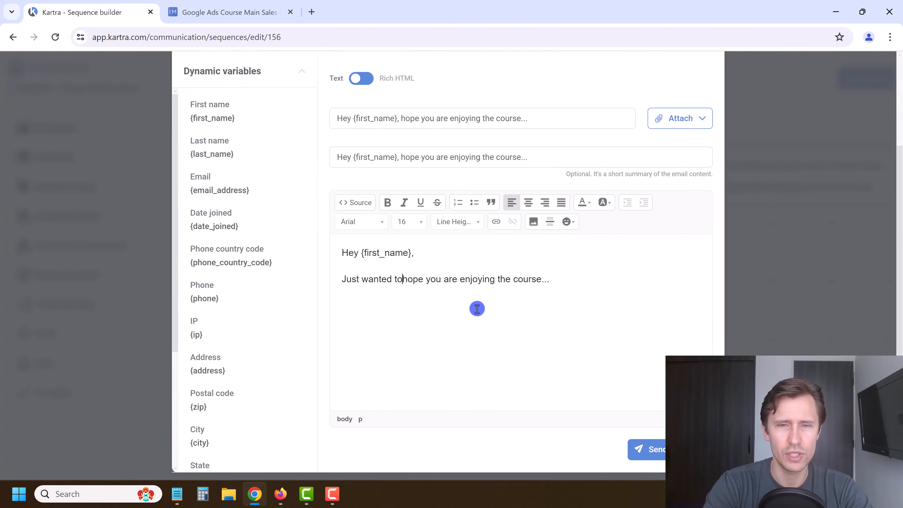
type(" check in to make sure y")
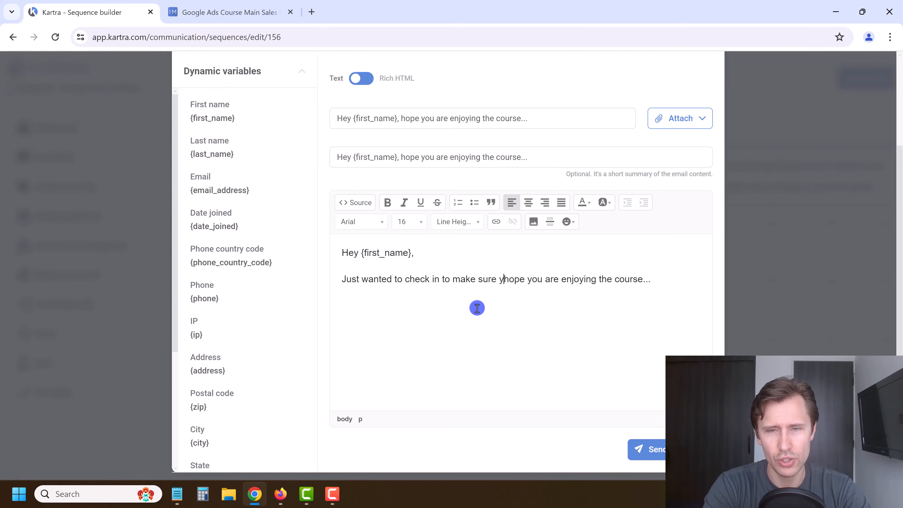
type("ou were OK")
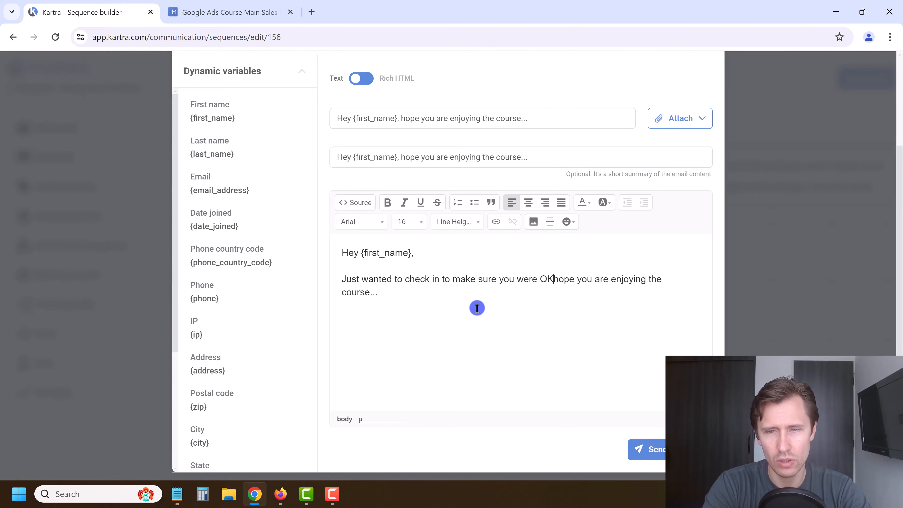
type("...")
Write the paragraph hoping they enjoy the recently bought Google Ads course, offer help with any questions, and sign with the sender's name
key("Return")
type("I")
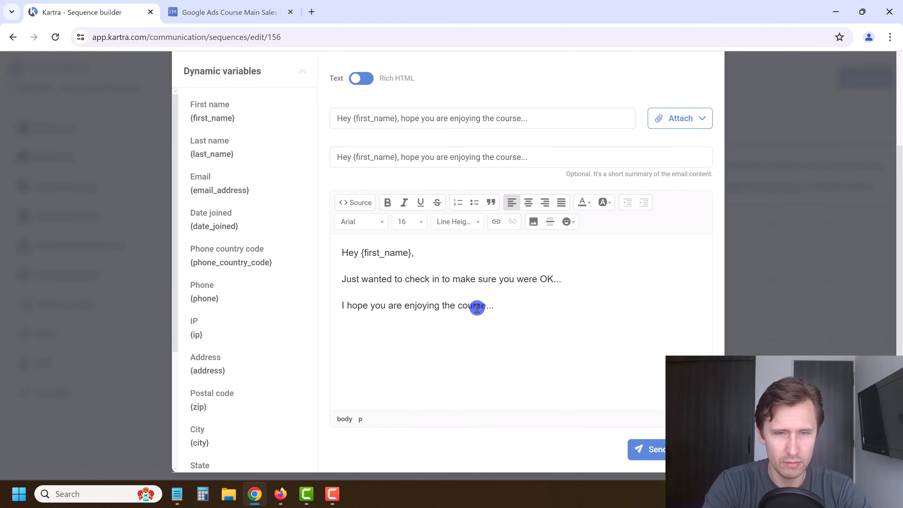
key("BackSpace")
key("BackSpace")
type("You recently bou")
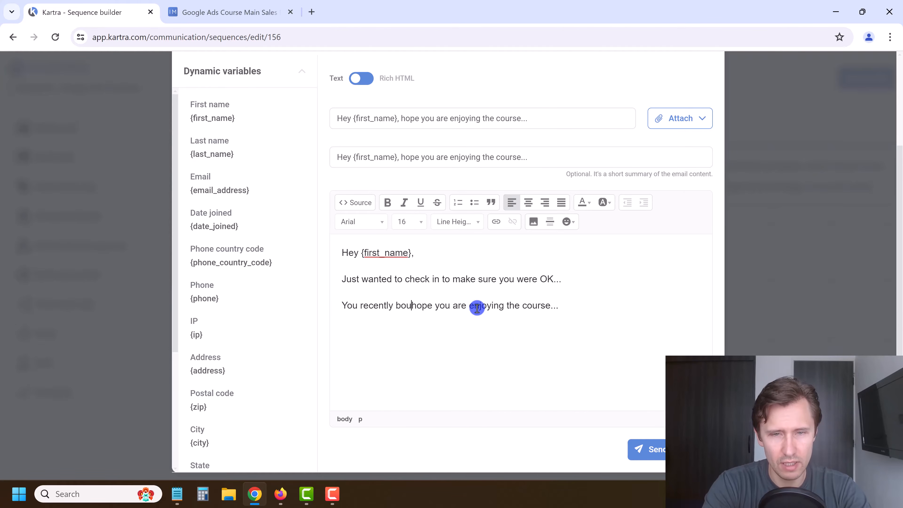
type("ght my Google Ads")
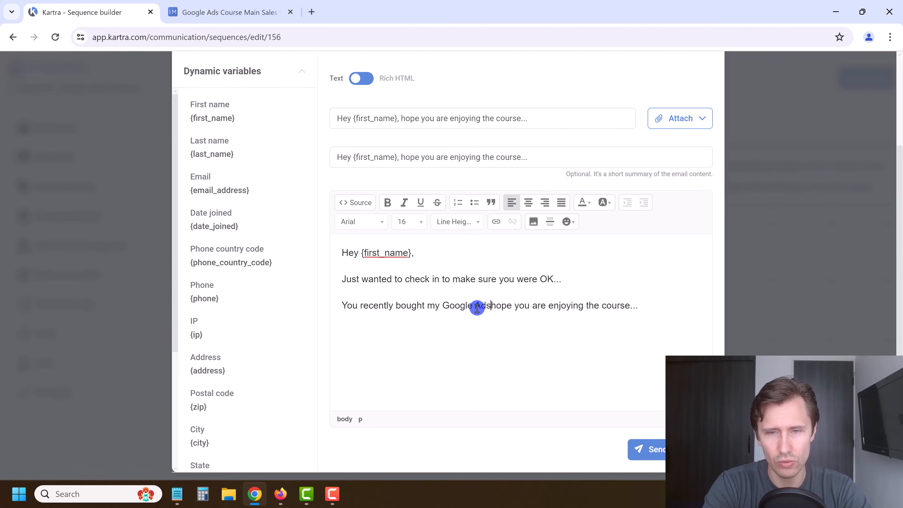
type(" course and I ")
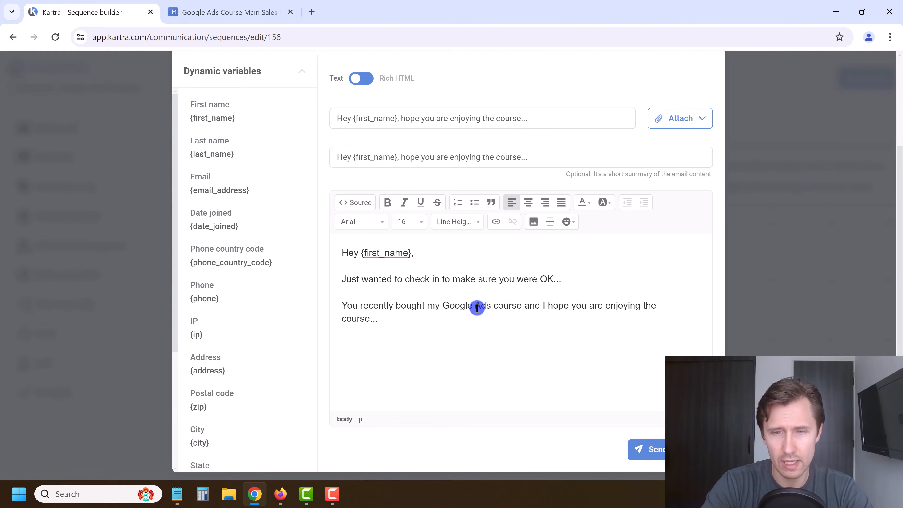
type("sincerely hope ")
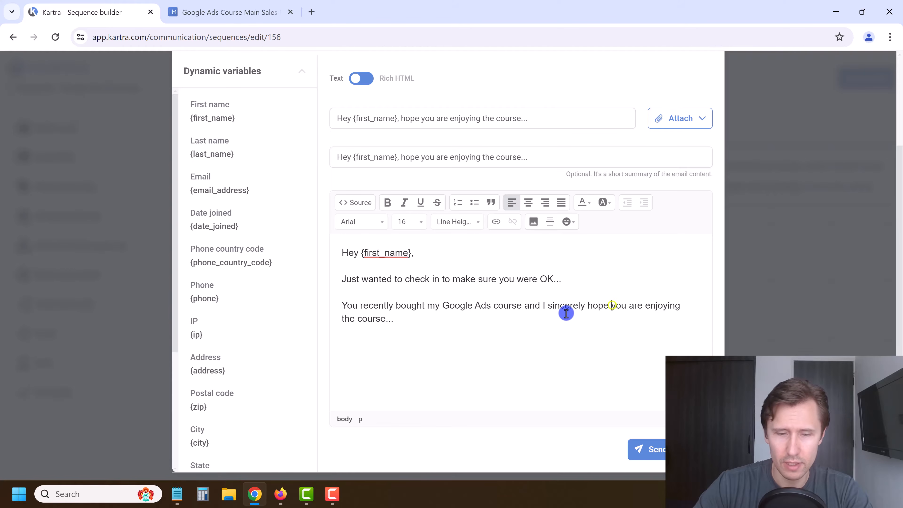
type("that")
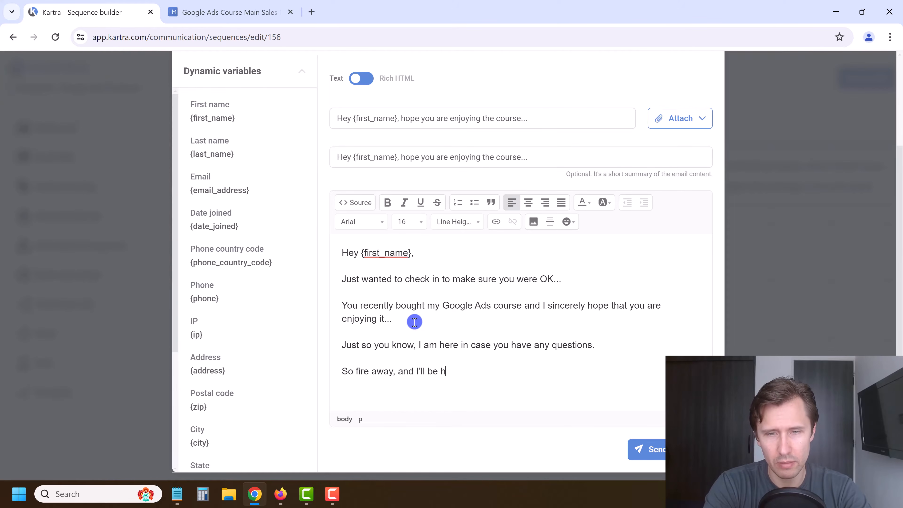
type("Iv")
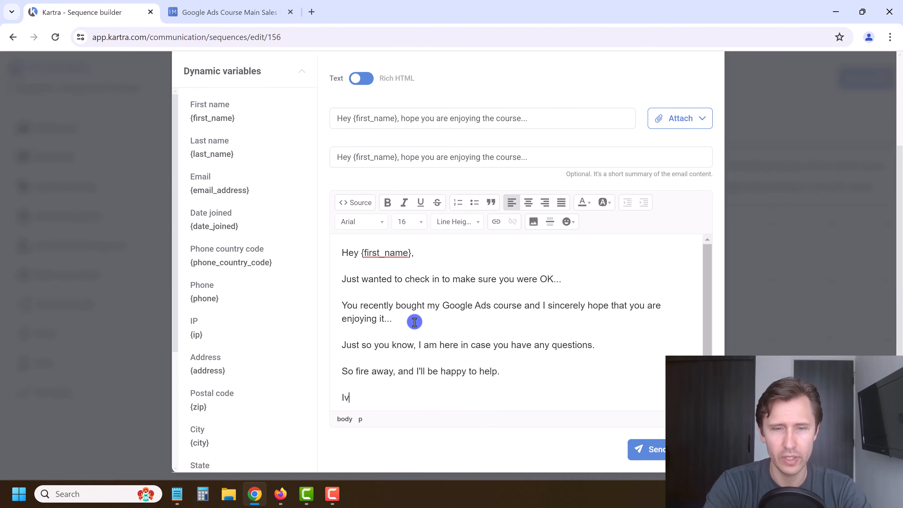
type("an M.")
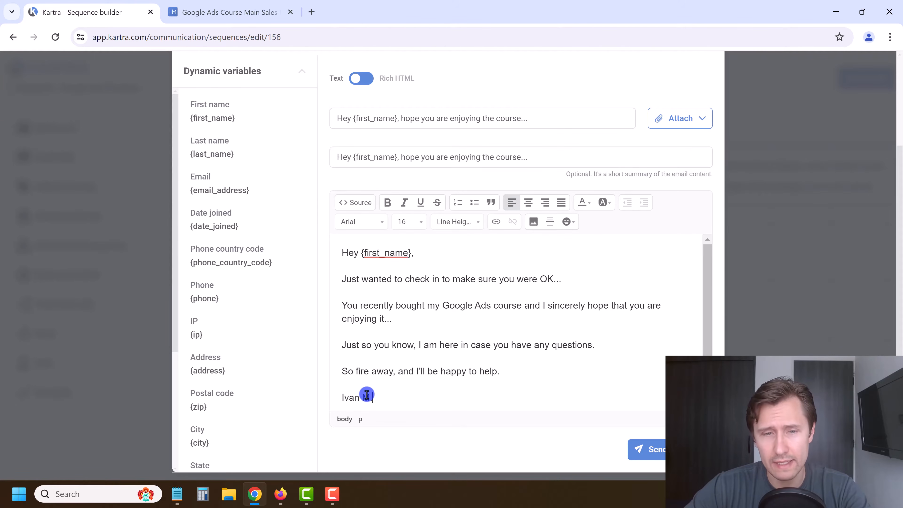
Highlight the sender's signature at the end of the email body with a yellow background colour
triple_click(352, 395)
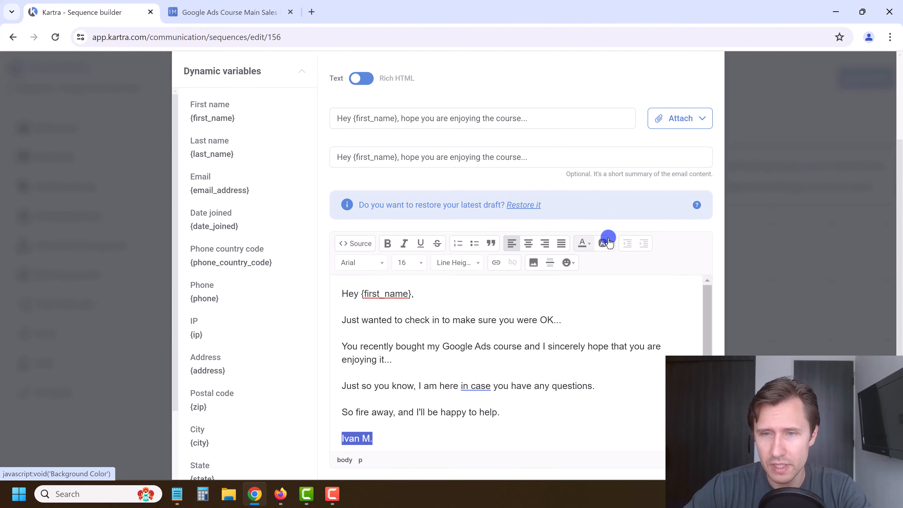
left_click(611, 243)
left_click(662, 269)
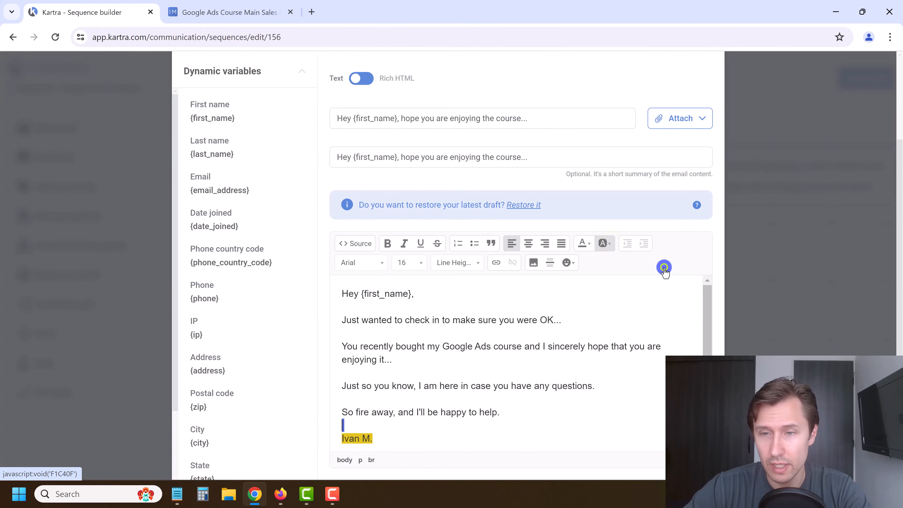
left_click(505, 373)
scroll(559, 383, "down", 1)
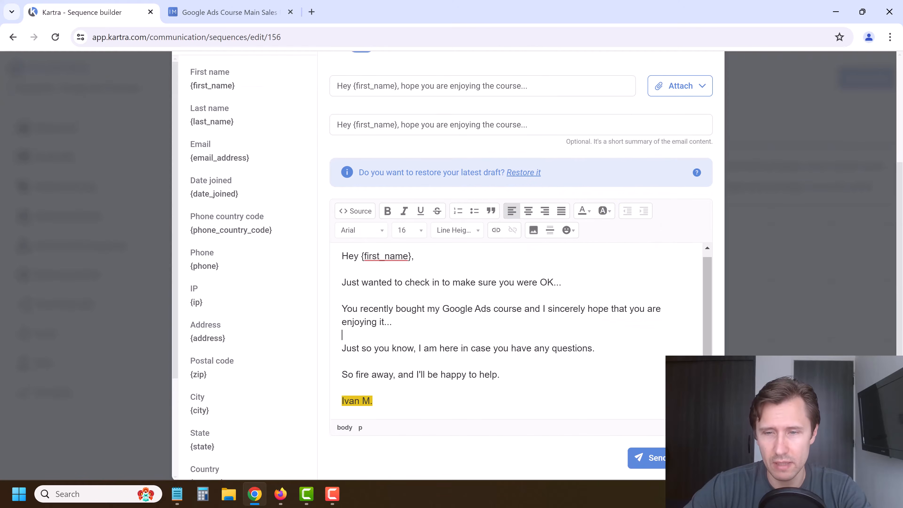
Finish the email content and create the step without adding any automation
scroll(647, 306, "up", 3)
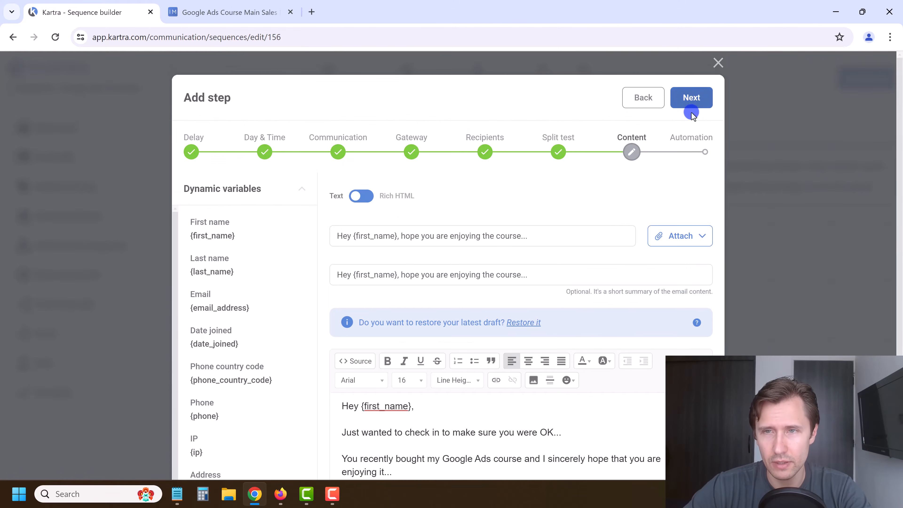
left_click(697, 97)
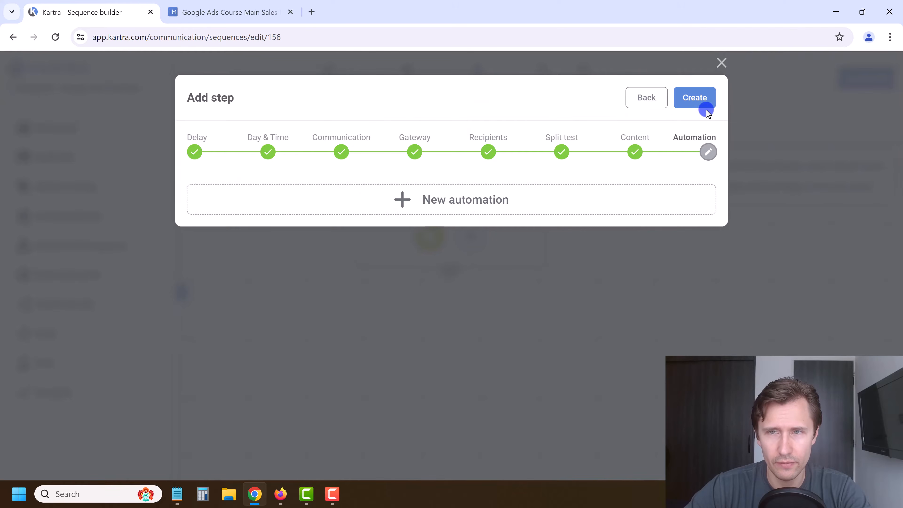
left_click(702, 100)
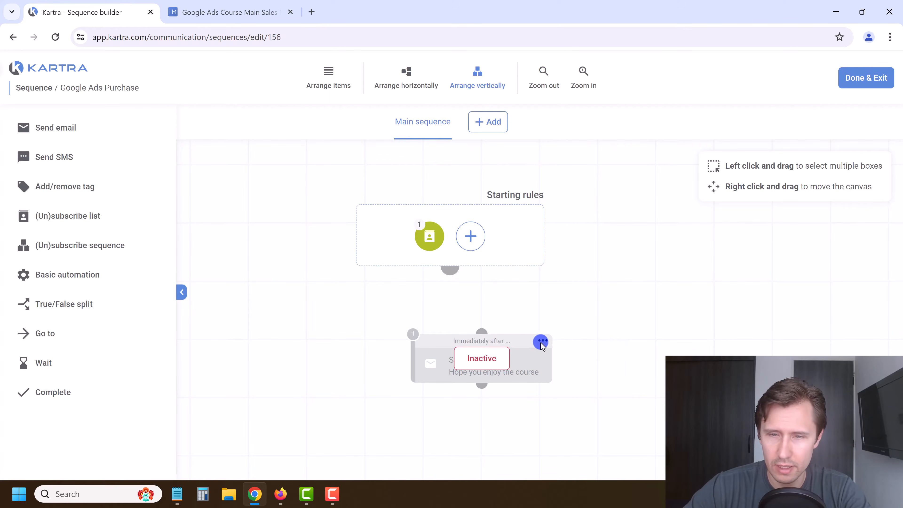
Activate the "Hope you enjoy the course" email step, place it below the starting rules, and connect the starting rules to it
mouse_move(542, 342)
left_click(596, 311)
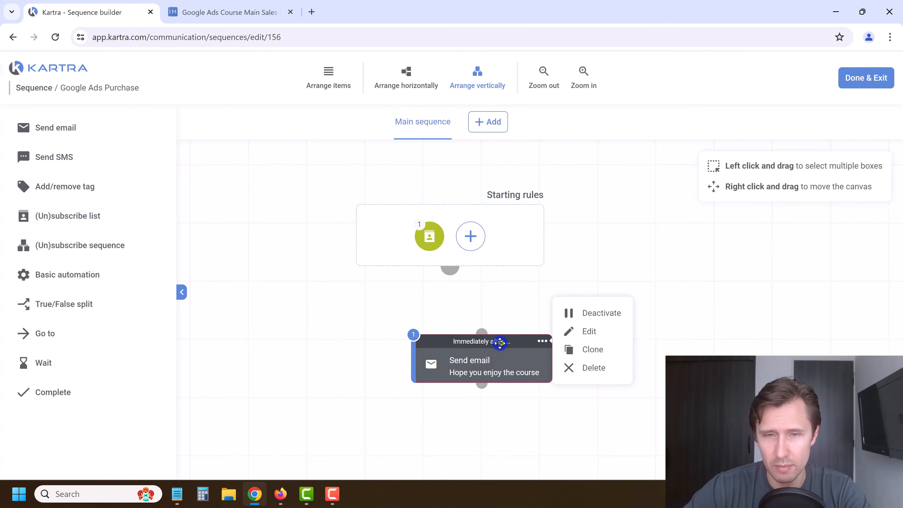
left_click_drag(500, 346, 472, 320)
left_click_drag(455, 272, 447, 305)
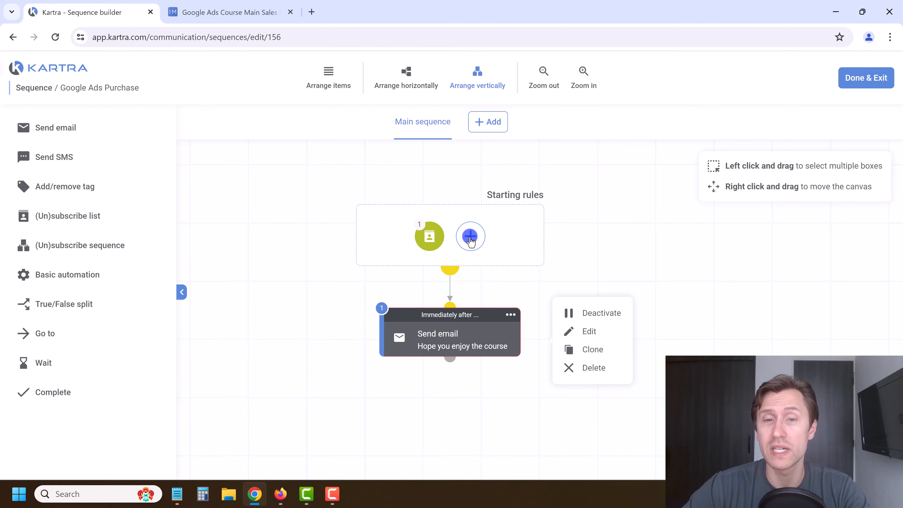
Try out a starting rule for the Cart Abandoners tag in the Affiliate Marketing category, and discard it
left_click(470, 237)
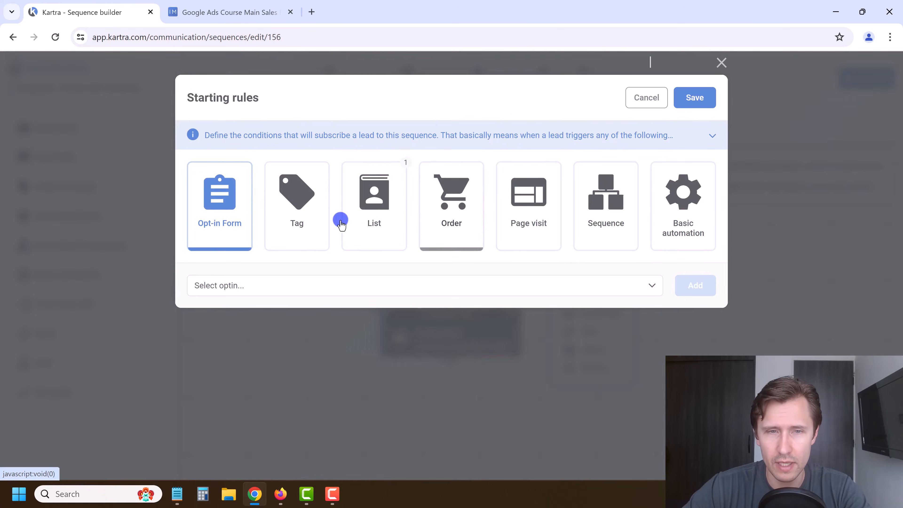
left_click(313, 215)
left_click(262, 283)
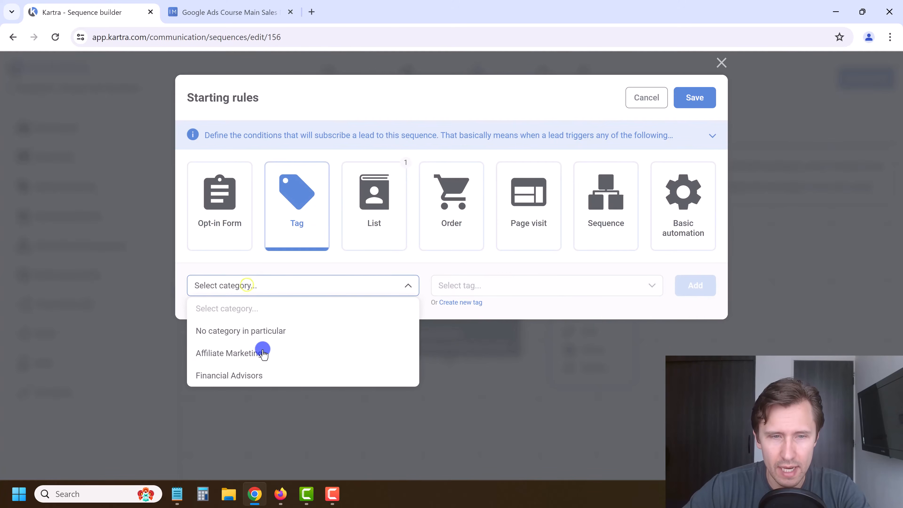
left_click(255, 353)
left_click(461, 284)
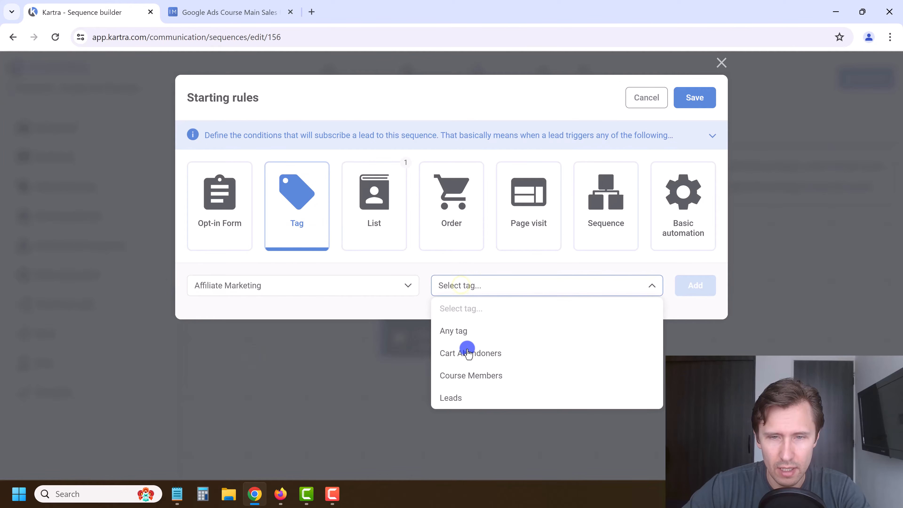
left_click(466, 349)
left_click(688, 284)
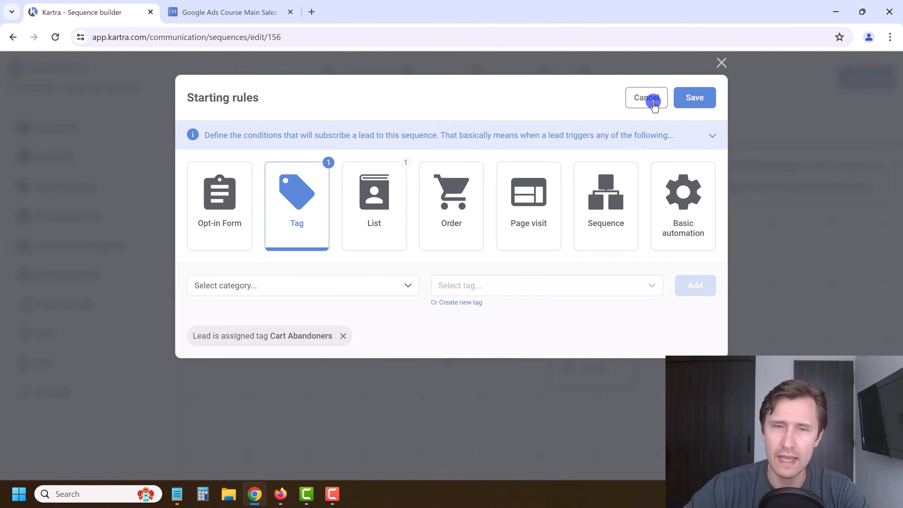
left_click(653, 103)
Review the "Hope you enjoy the course" email step's settings and its available recipient conditions, leaving them unchanged
left_click(509, 315)
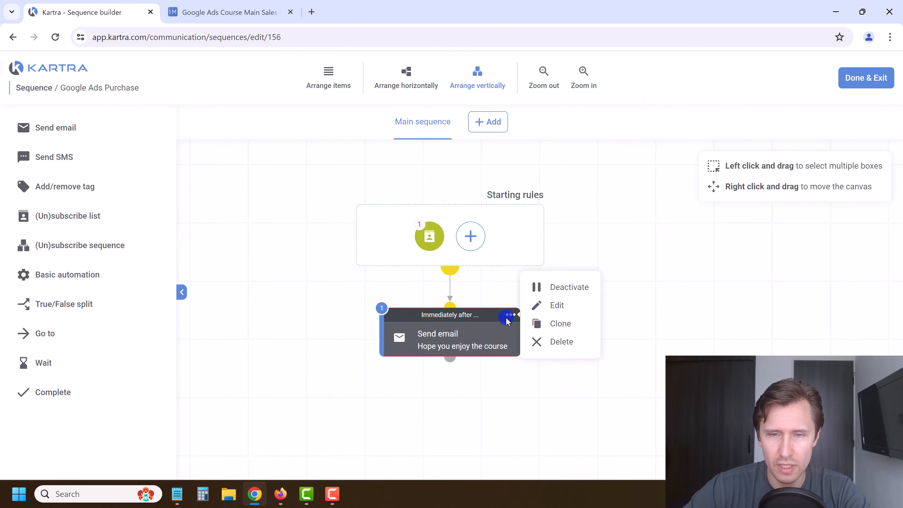
left_click(544, 304)
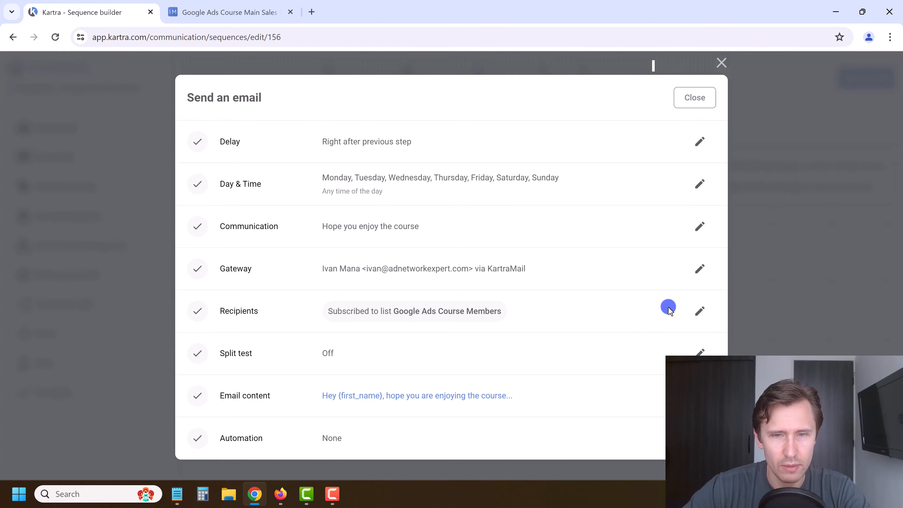
left_click(700, 310)
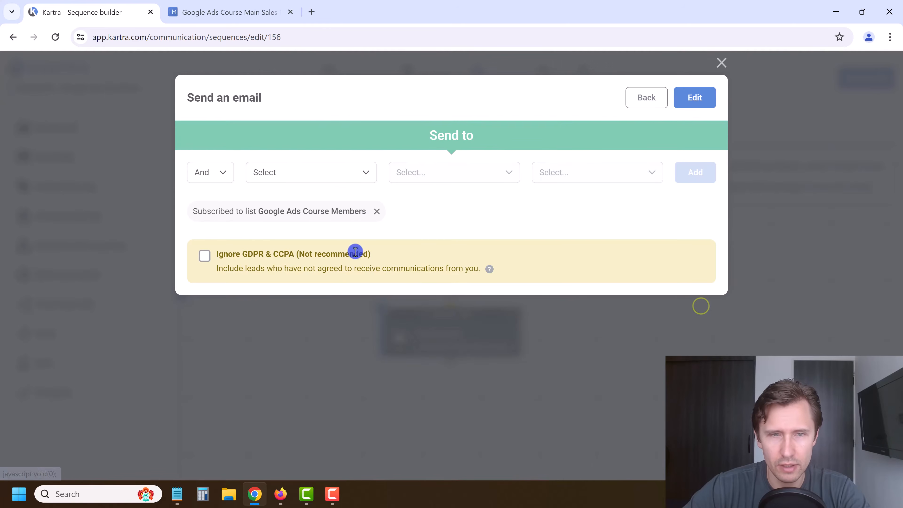
left_click(265, 173)
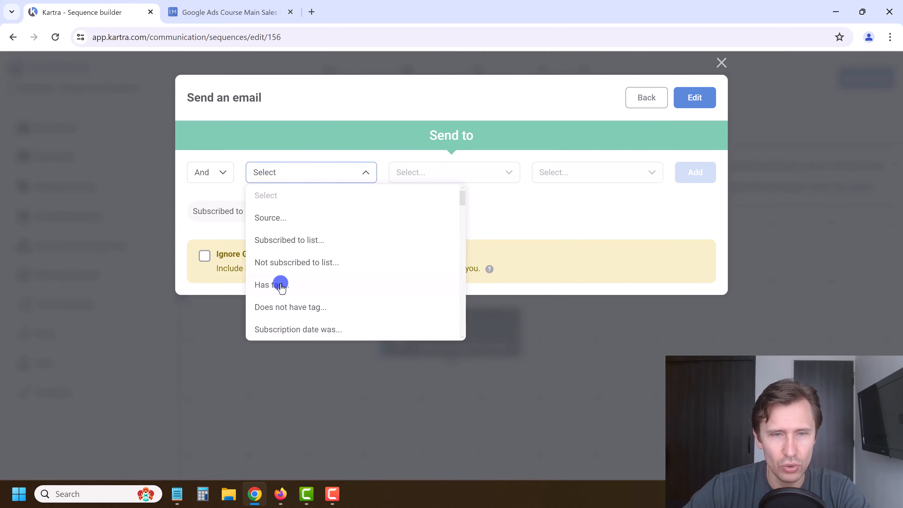
left_click(646, 98)
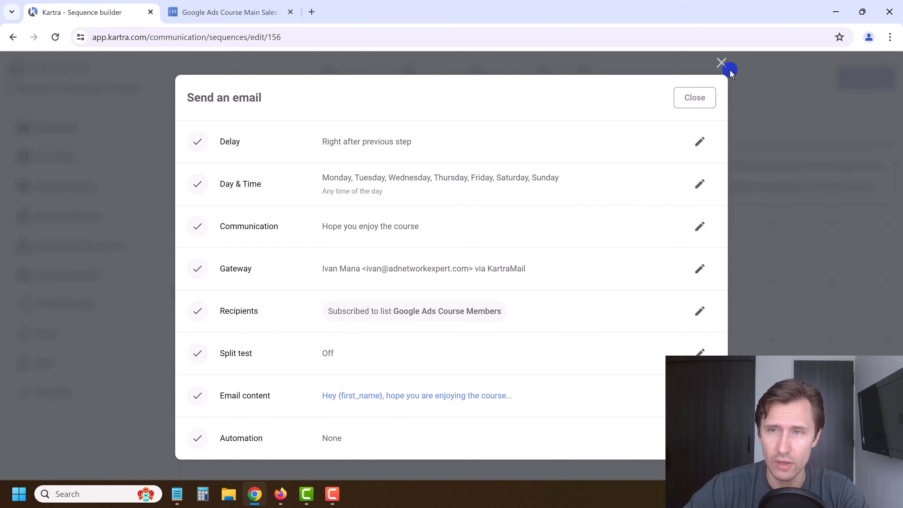
left_click(722, 64)
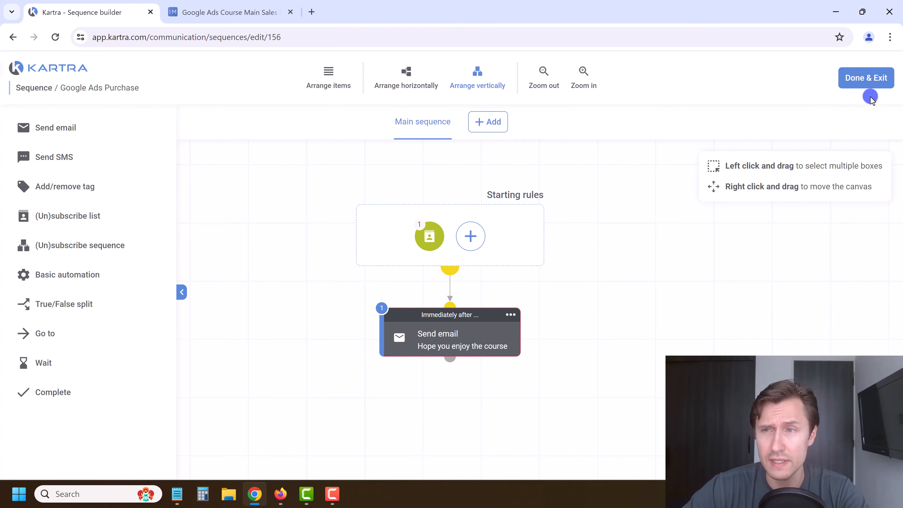
Exit the sequence builder and inspect the IF/THEN form for a new advanced automation without creating one
left_click(861, 79)
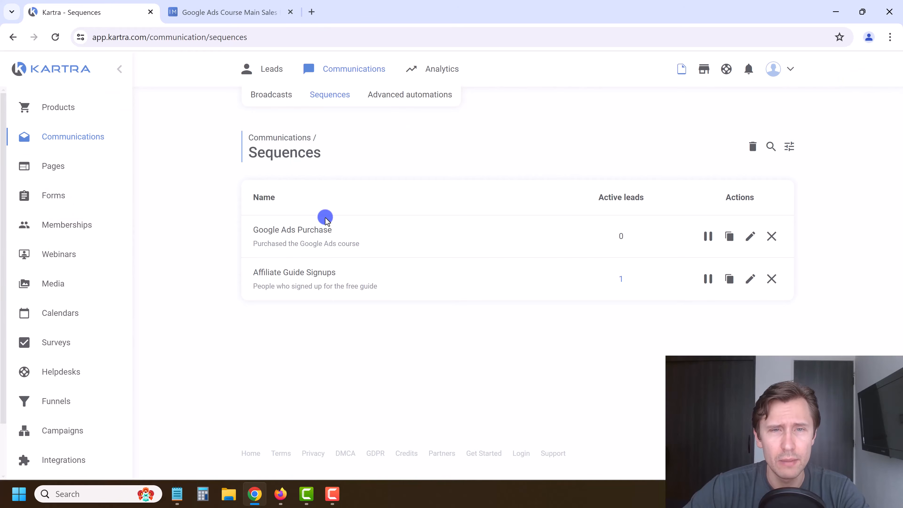
left_click(404, 95)
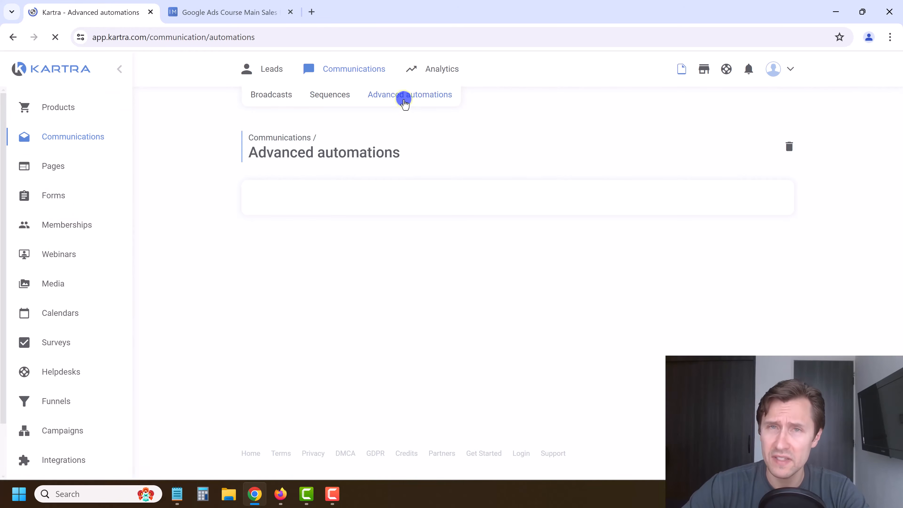
scroll(575, 349, "down", 2)
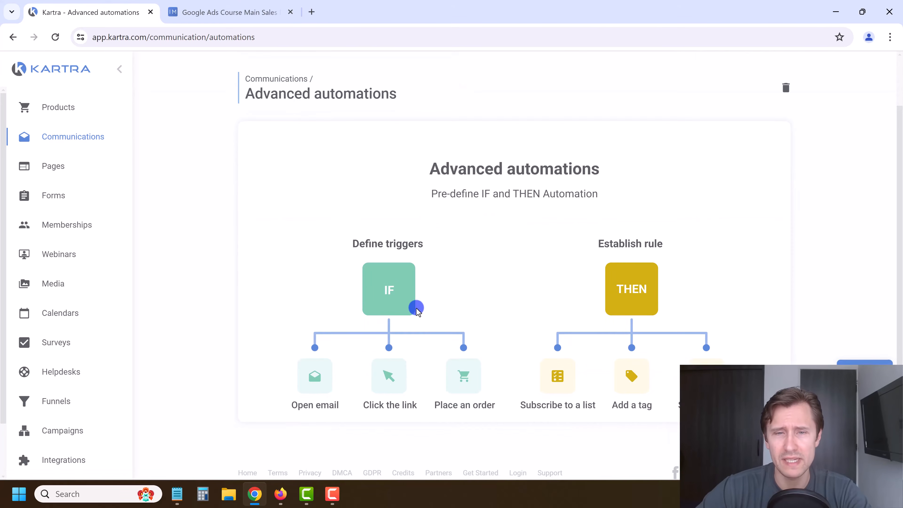
left_click(870, 385)
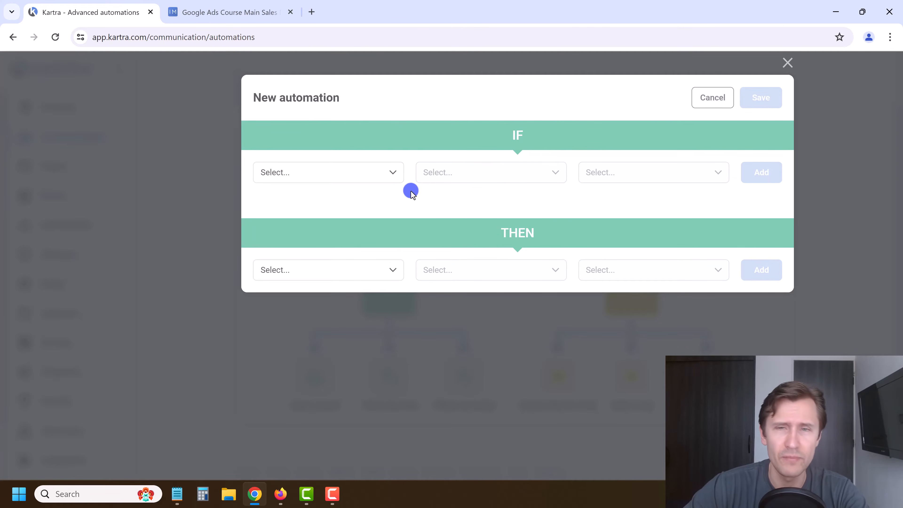
left_click(720, 95)
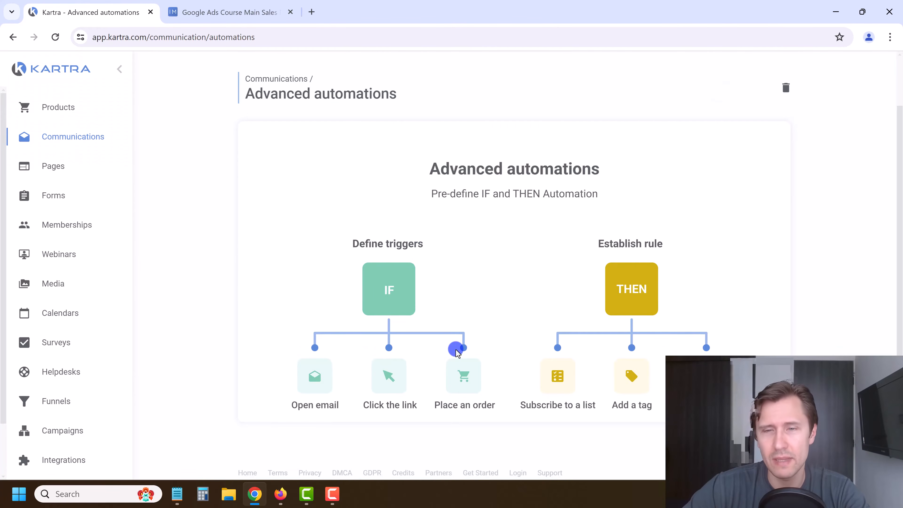
scroll(455, 347, "up", 2)
Reopen the Google Ads Purchase sequence in the sequence builder
left_click(320, 96)
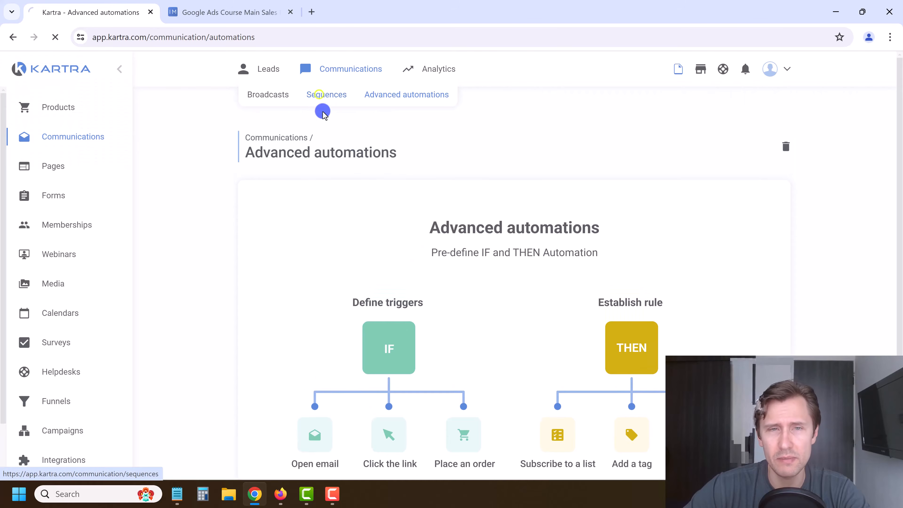
left_click(748, 235)
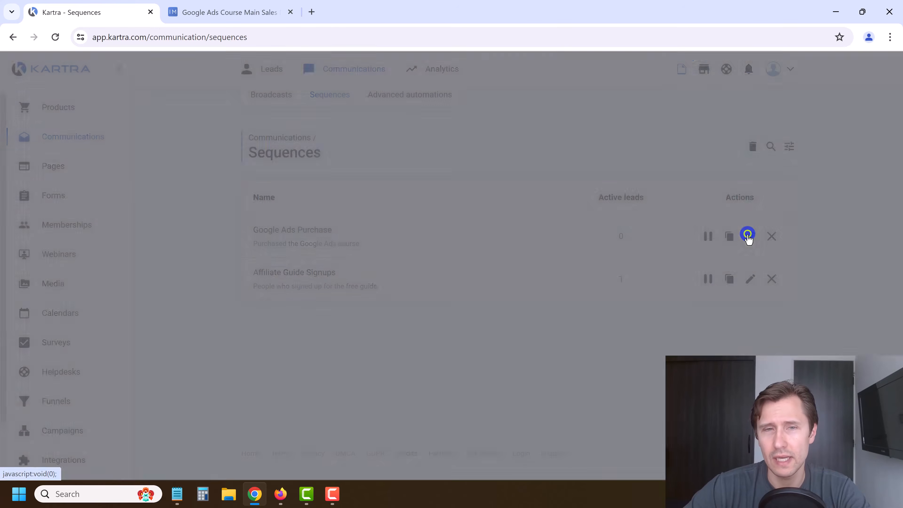
left_click(625, 98)
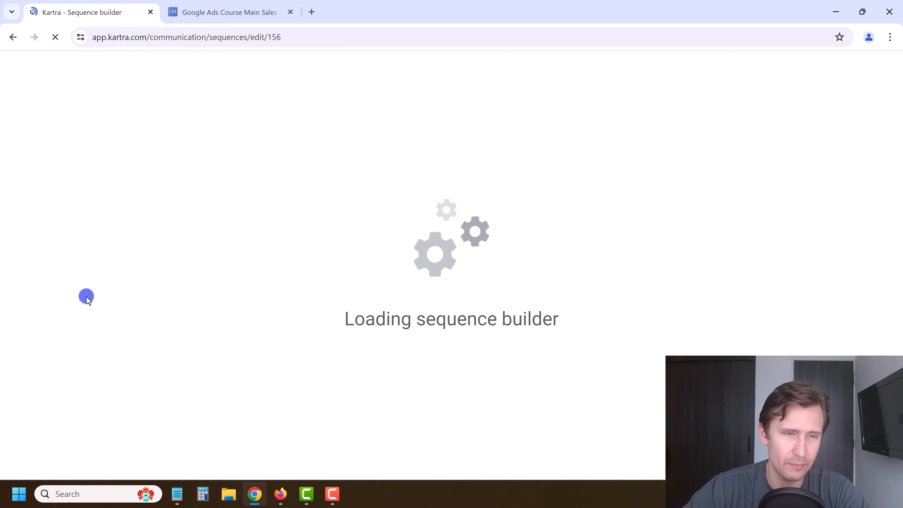
Inspect the split conditions available for a True/False split step and discard the new step
left_click_drag(68, 308, 600, 310)
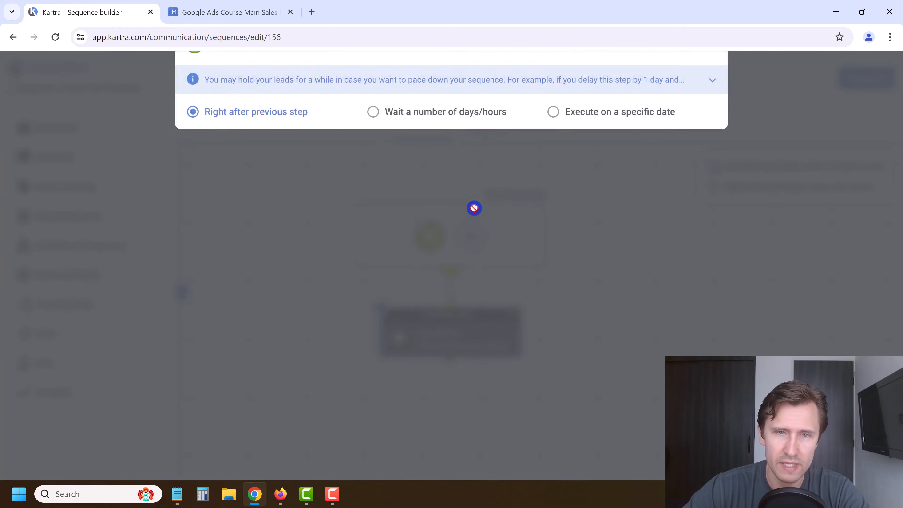
left_click(695, 97)
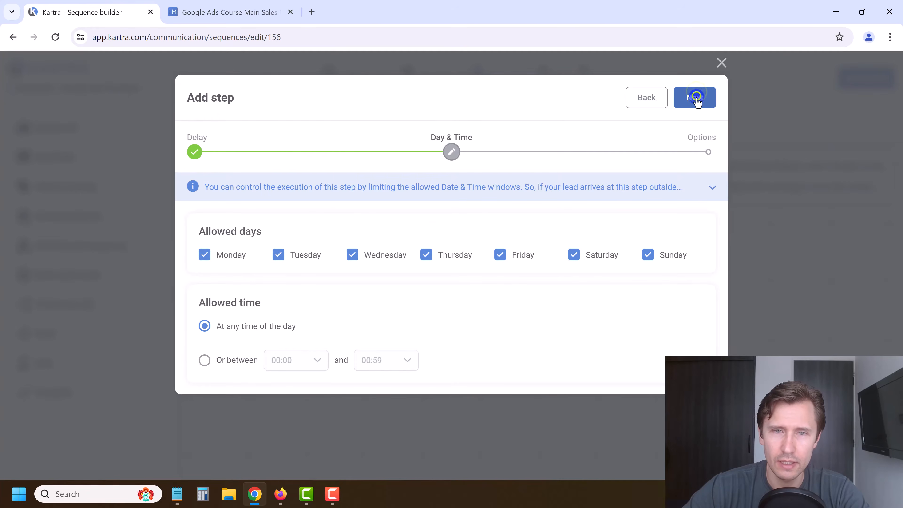
left_click(695, 98)
left_click(255, 226)
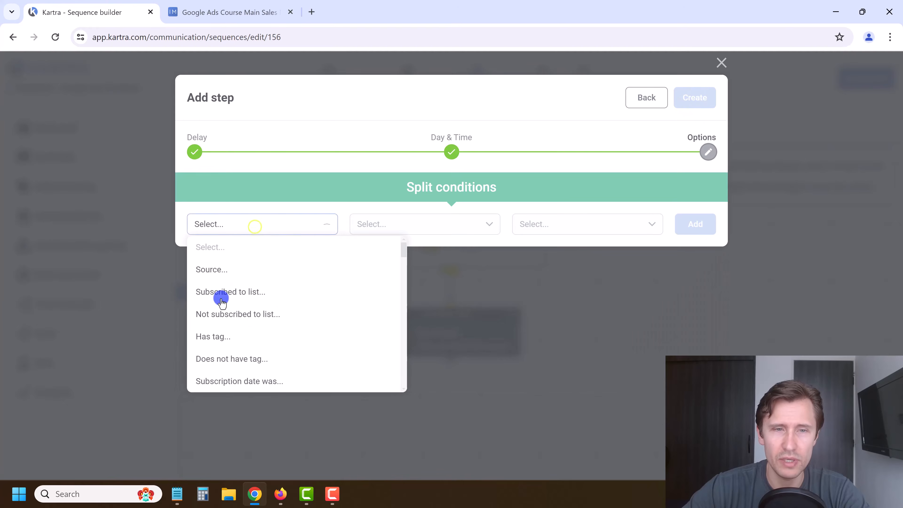
left_click(647, 107)
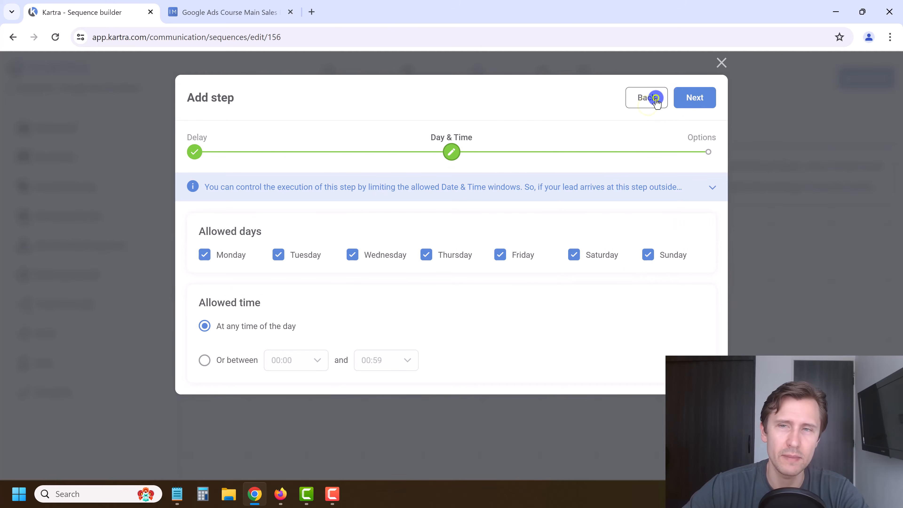
left_click(721, 61)
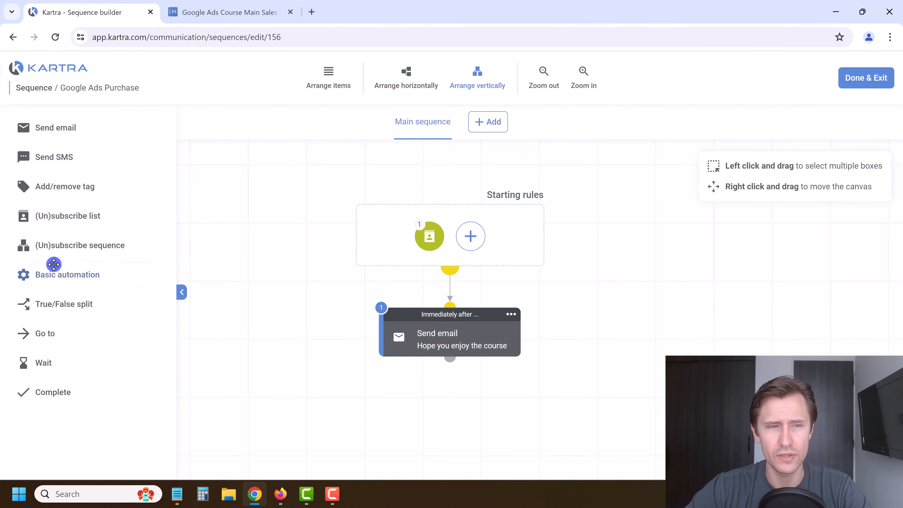
Inspect the IF and THEN options of a Basic automation step and discard the new step
left_click_drag(130, 273, 647, 289)
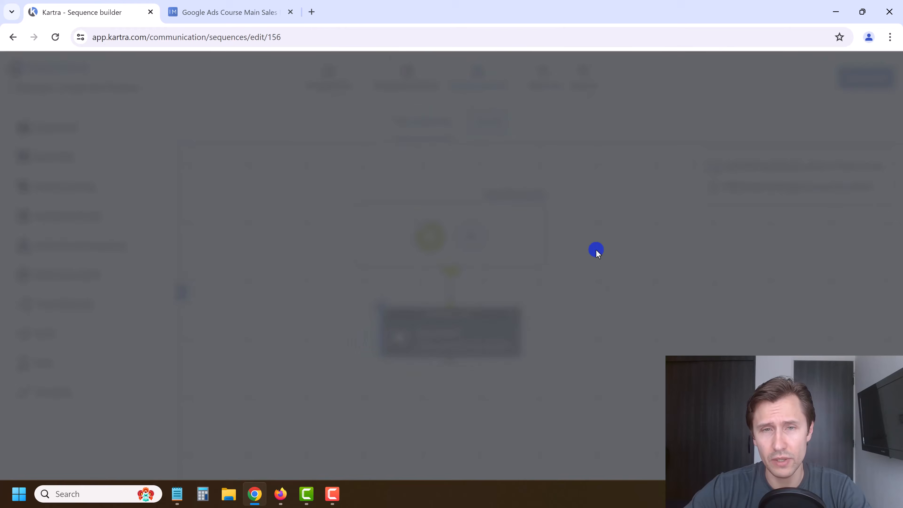
left_click(695, 98)
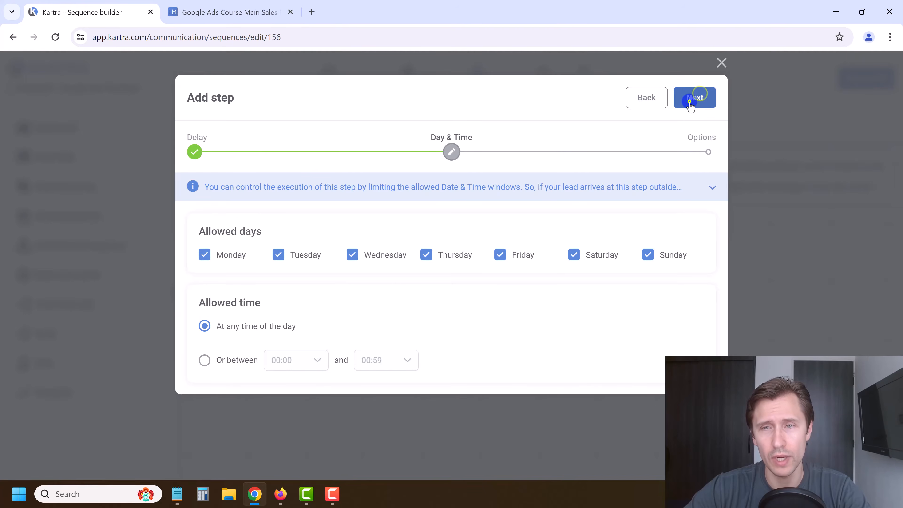
left_click(689, 102)
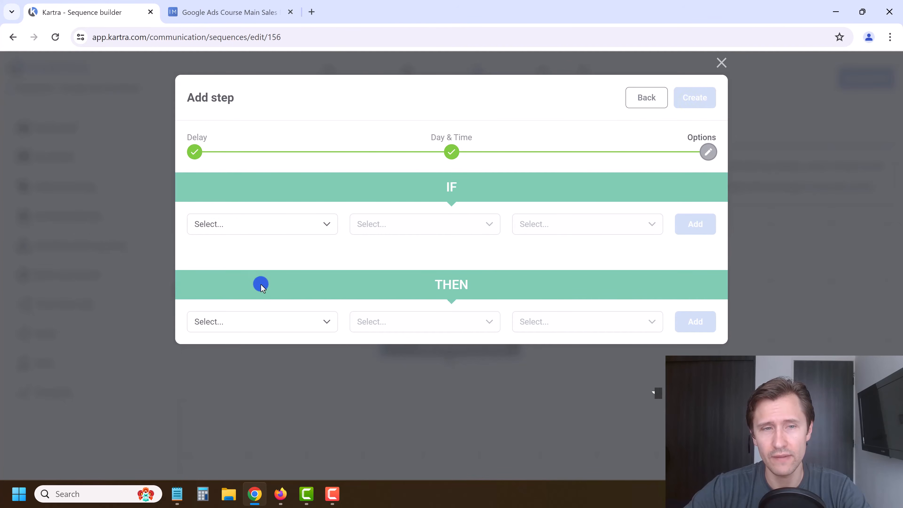
left_click(654, 91)
left_click(722, 63)
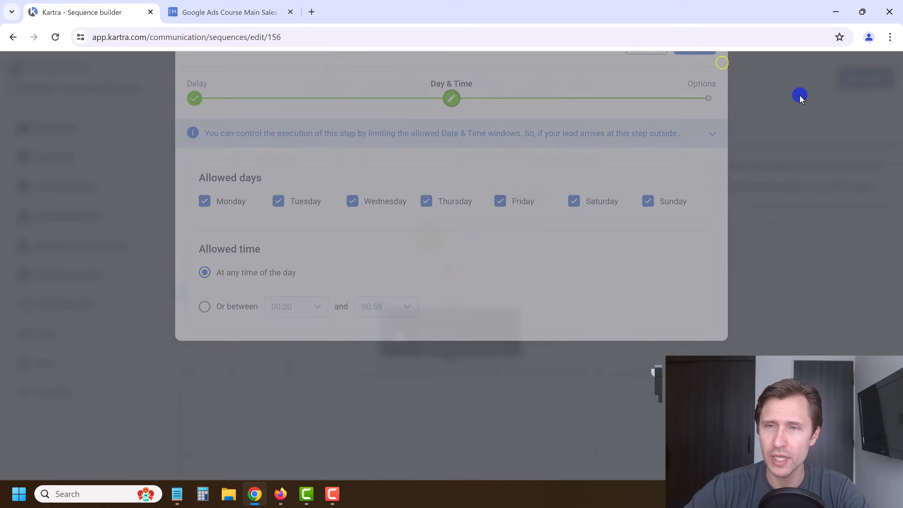
Exit the sequence builder and review the Google Ads Purchase and Affiliate Guide Signups entries in the sequences list
left_click(862, 77)
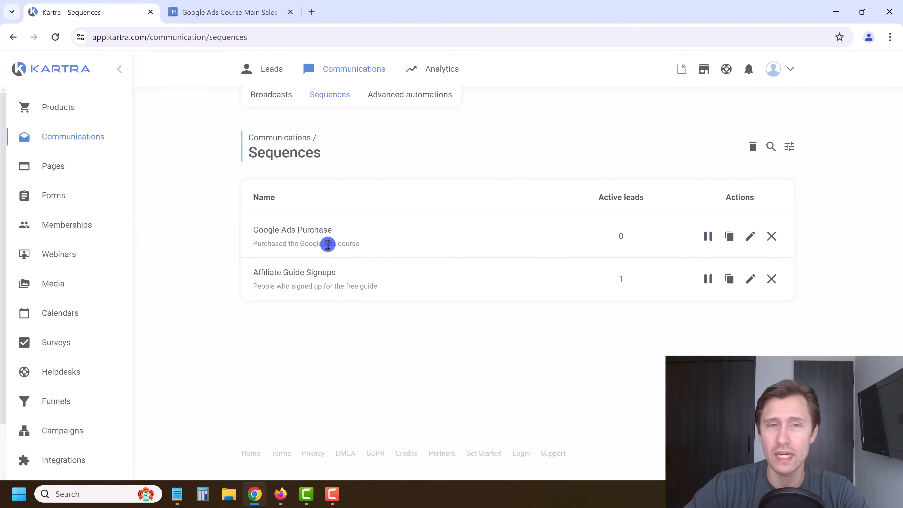
left_click_drag(264, 236, 322, 246)
left_click(308, 243)
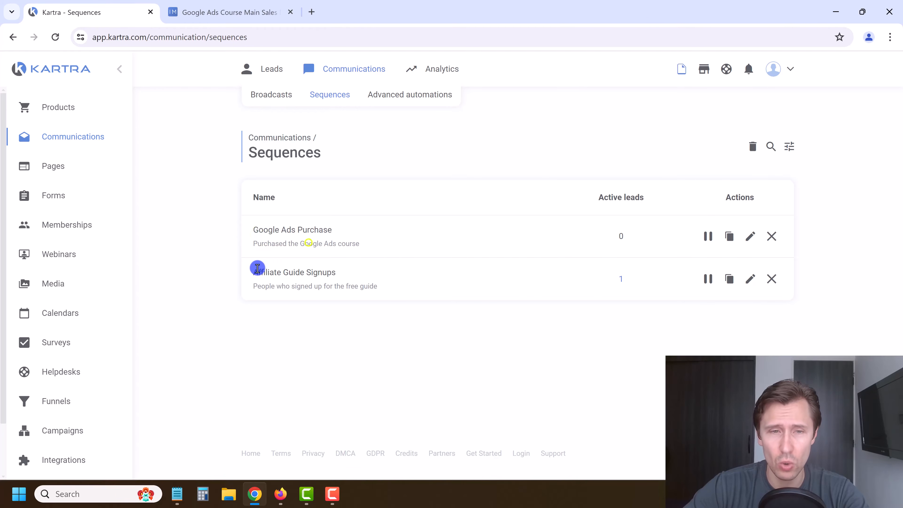
left_click_drag(267, 273, 359, 285)
left_click(334, 286)
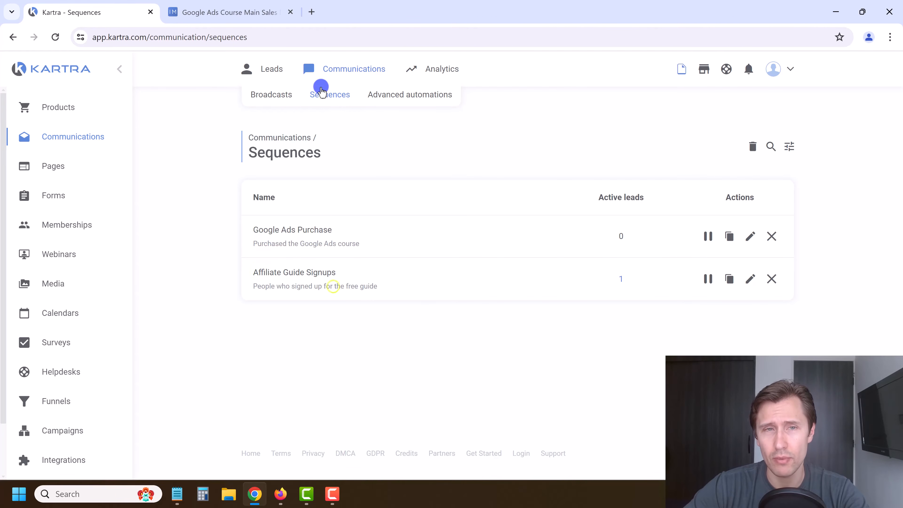
Open the record of the opt-in form lead from the leads list and review its profile details
mouse_move(273, 76)
left_click(258, 94)
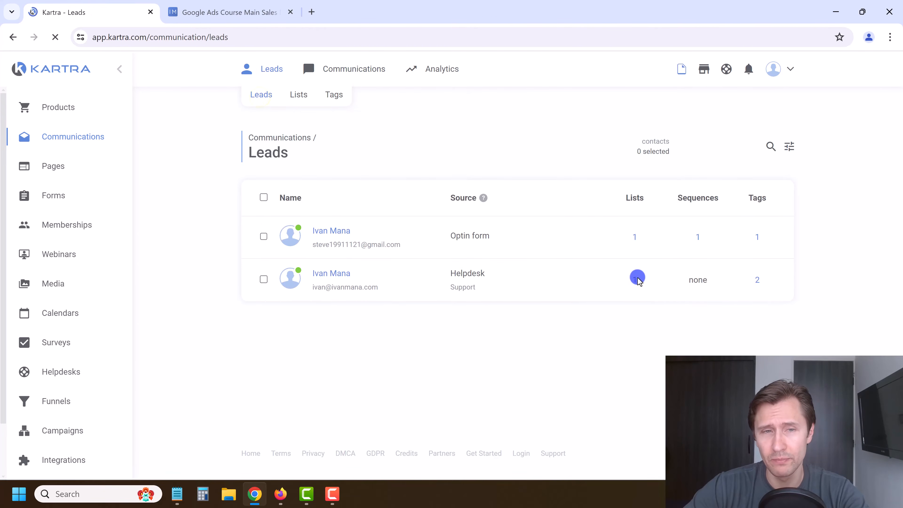
left_click(317, 231)
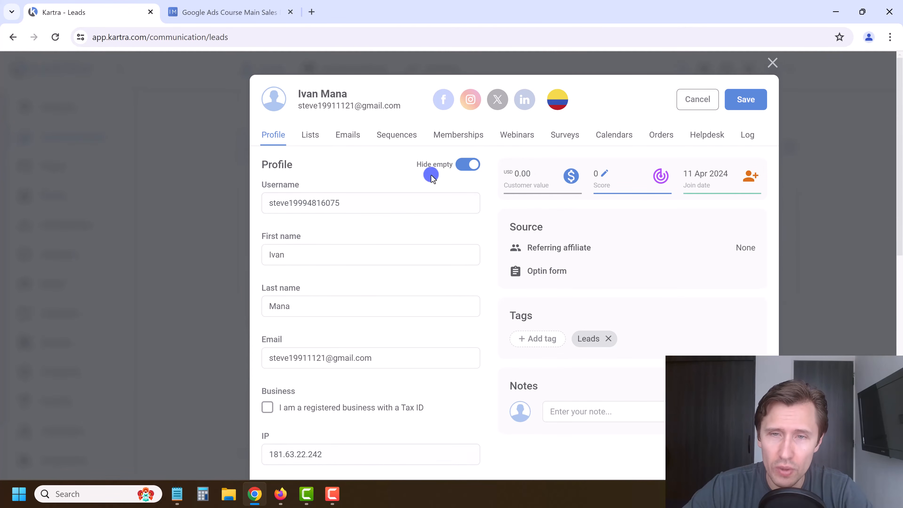
scroll(398, 235, "down", 5)
scroll(399, 335, "up", 5)
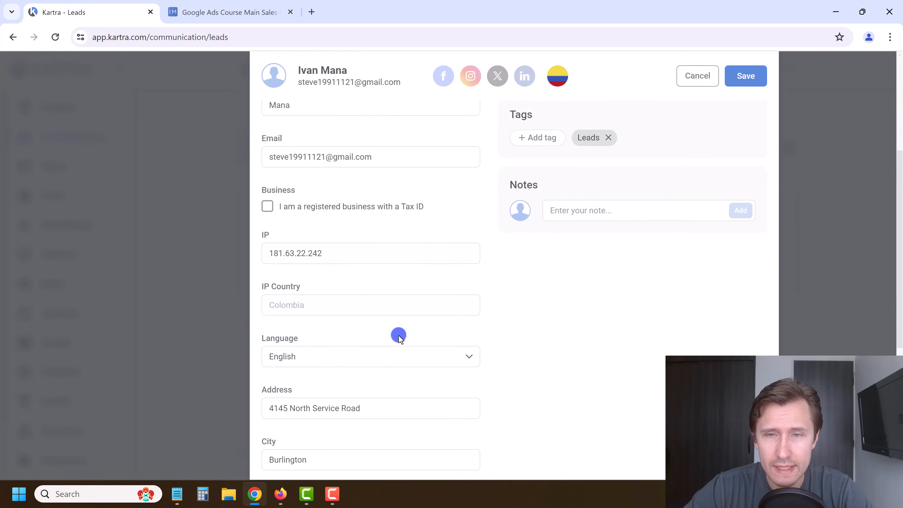
Review the lead's list subscriptions and sequences, and check the delivery dates of the emails sent to them
left_click(301, 138)
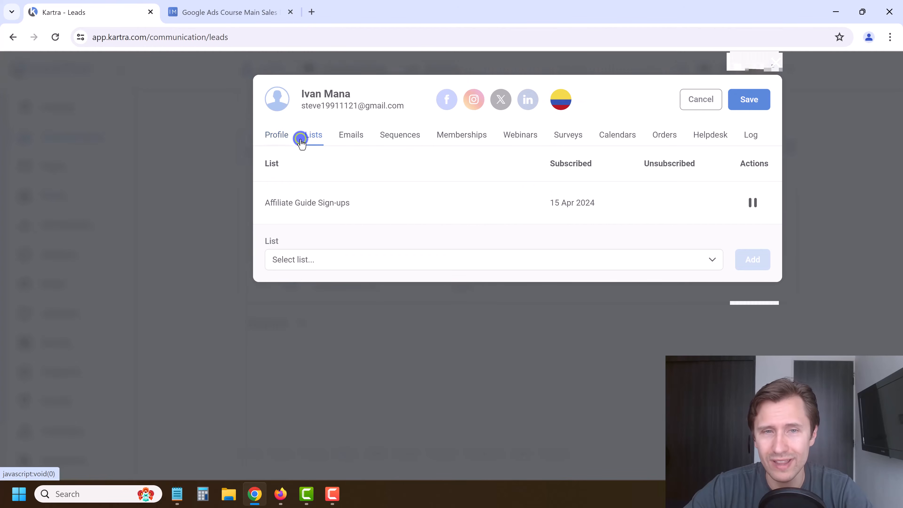
left_click(349, 144)
left_click(397, 140)
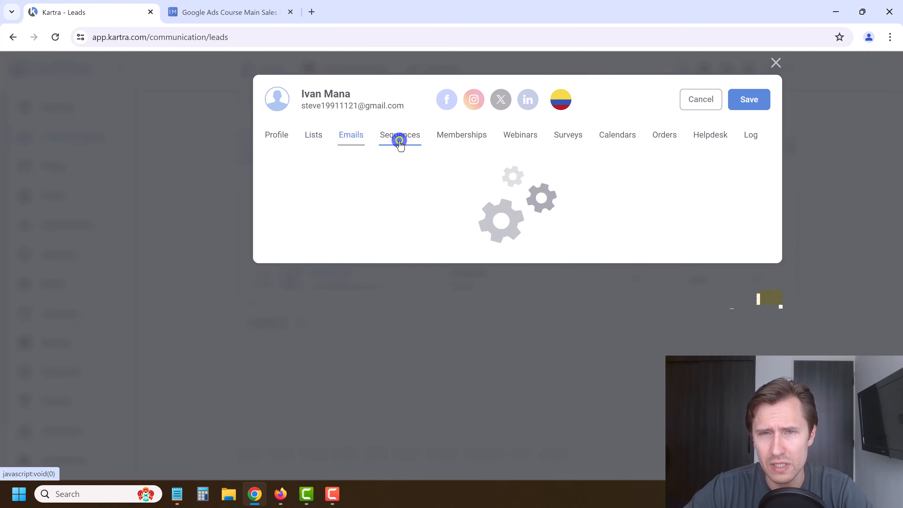
left_click(350, 138)
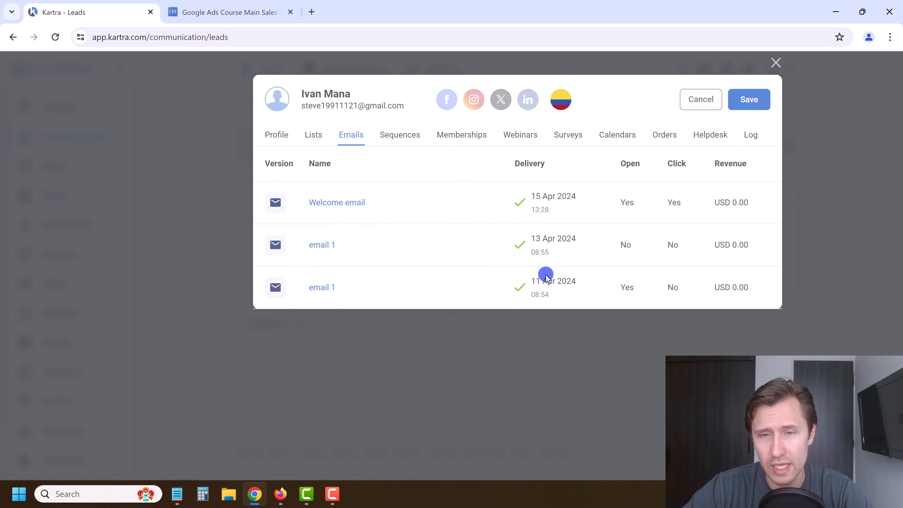
left_click_drag(539, 284, 572, 283)
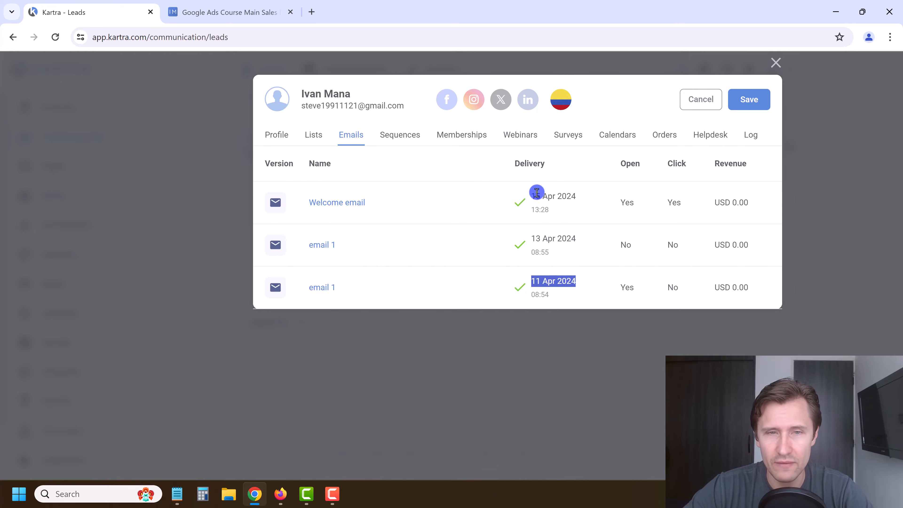
left_click_drag(536, 193, 569, 208)
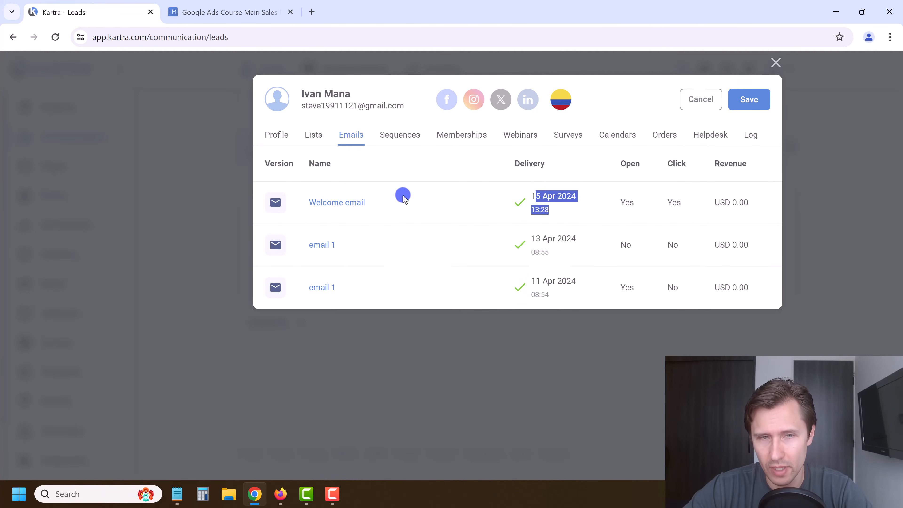
Check the lead's webinar, survey and calendar records, and close the lead's record without saving
left_click(506, 138)
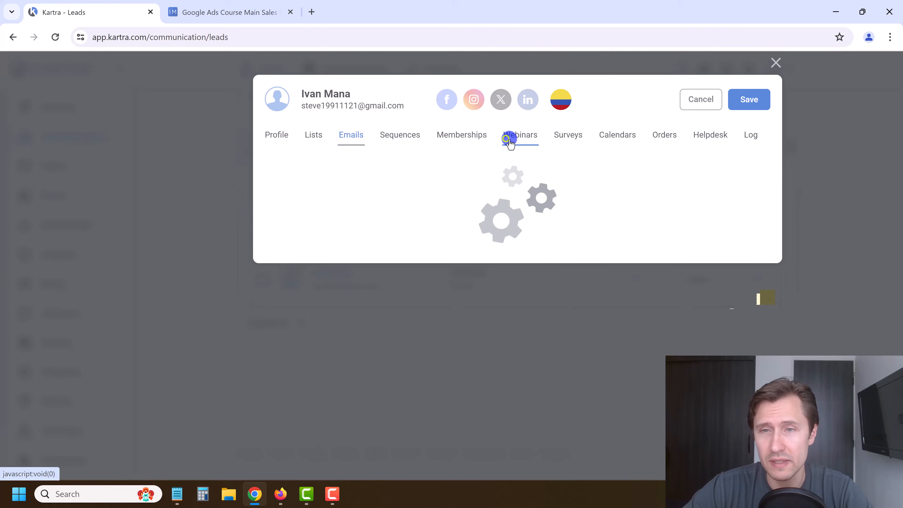
left_click(569, 139)
left_click(624, 137)
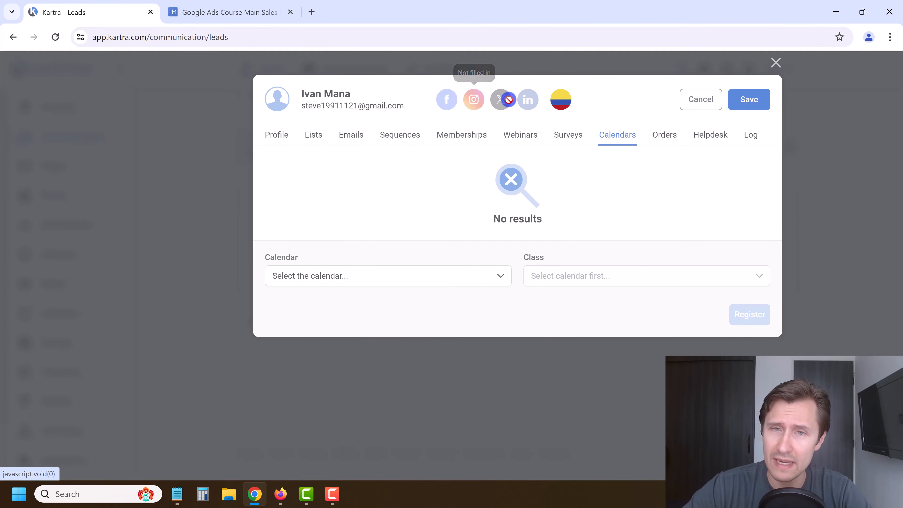
left_click(710, 99)
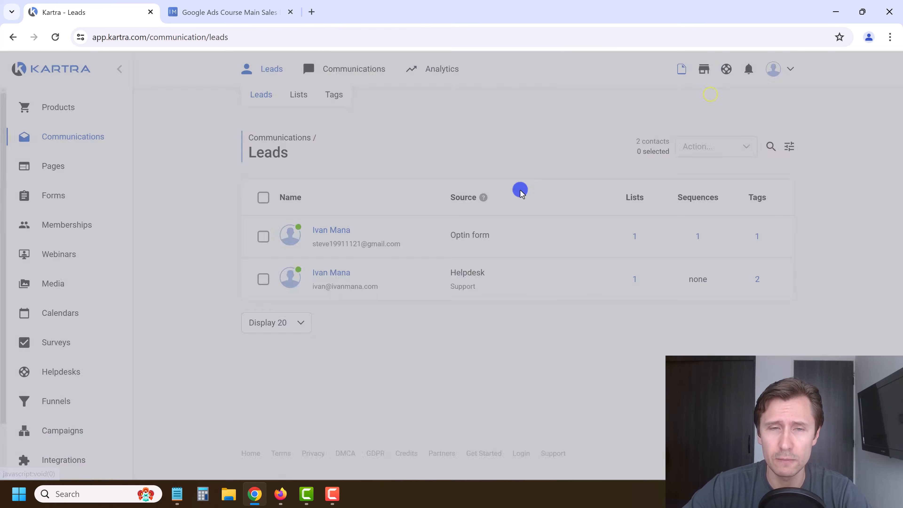